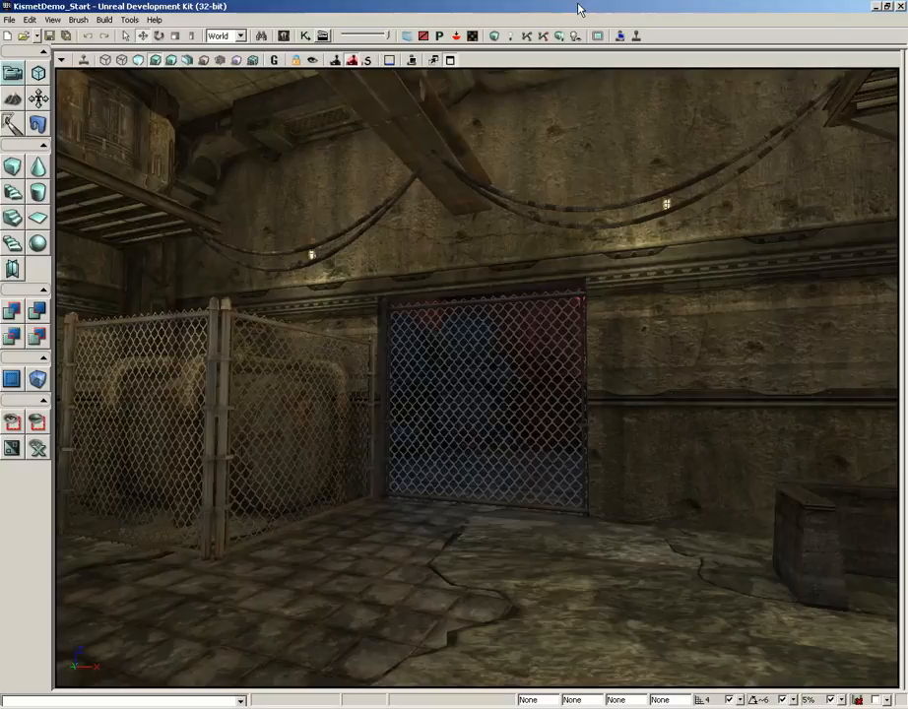
Select the chain-link gate in the doorway and find its static mesh in the Content Browser.
{"action": "left_click_drag", "start_coordinate": [519, 380], "coordinate": [515, 269]}
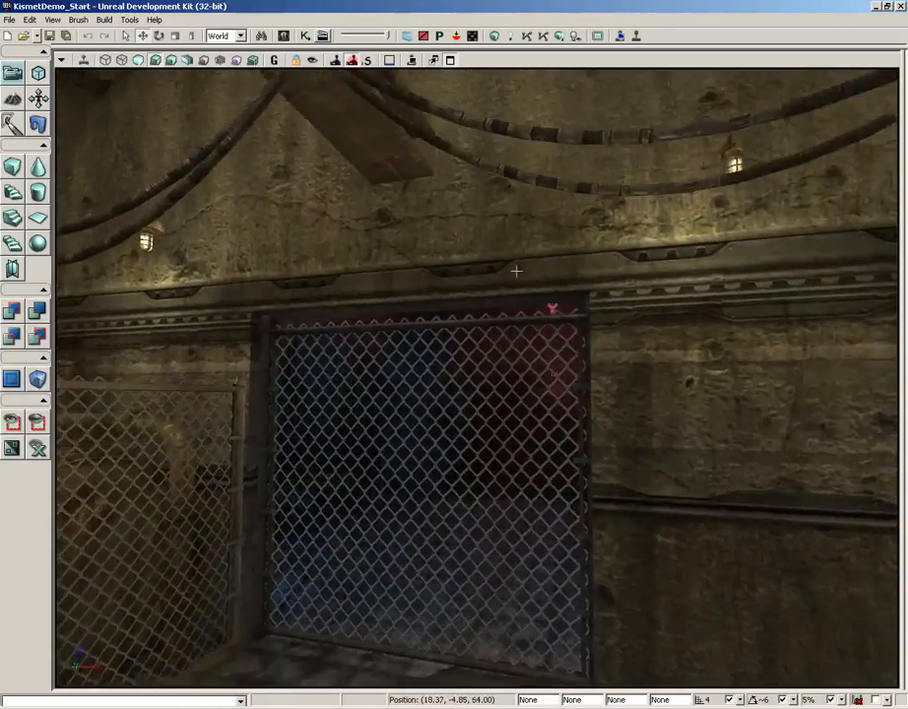
{"action": "right_click_drag", "start_coordinate": [515, 270], "coordinate": [515, 319]}
{"action": "left_click_drag", "start_coordinate": [516, 319], "coordinate": [495, 321]}
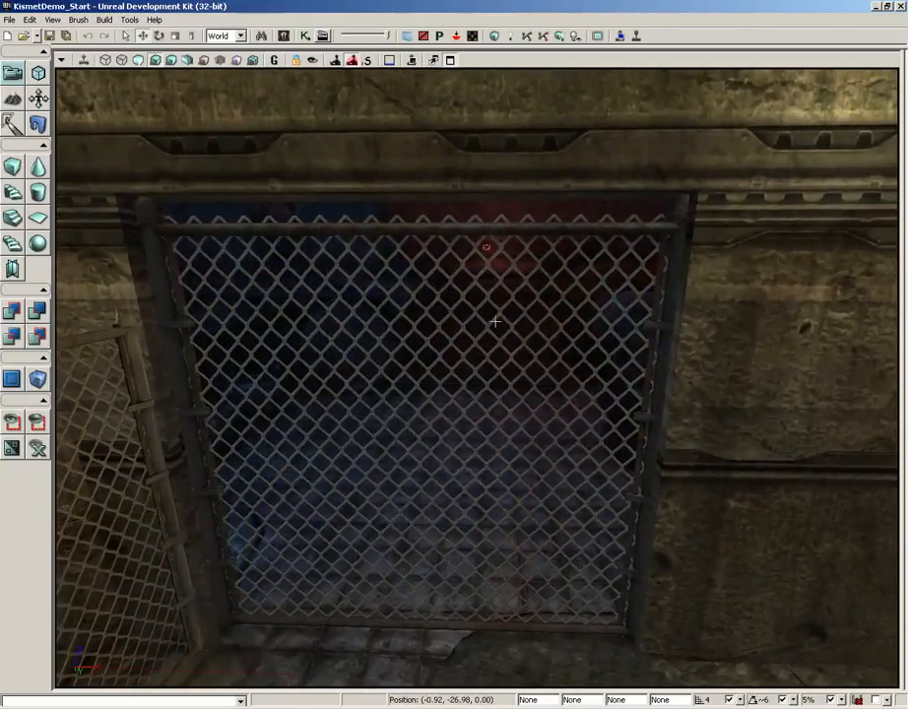
{"action": "left_click", "coordinate": [387, 242]}
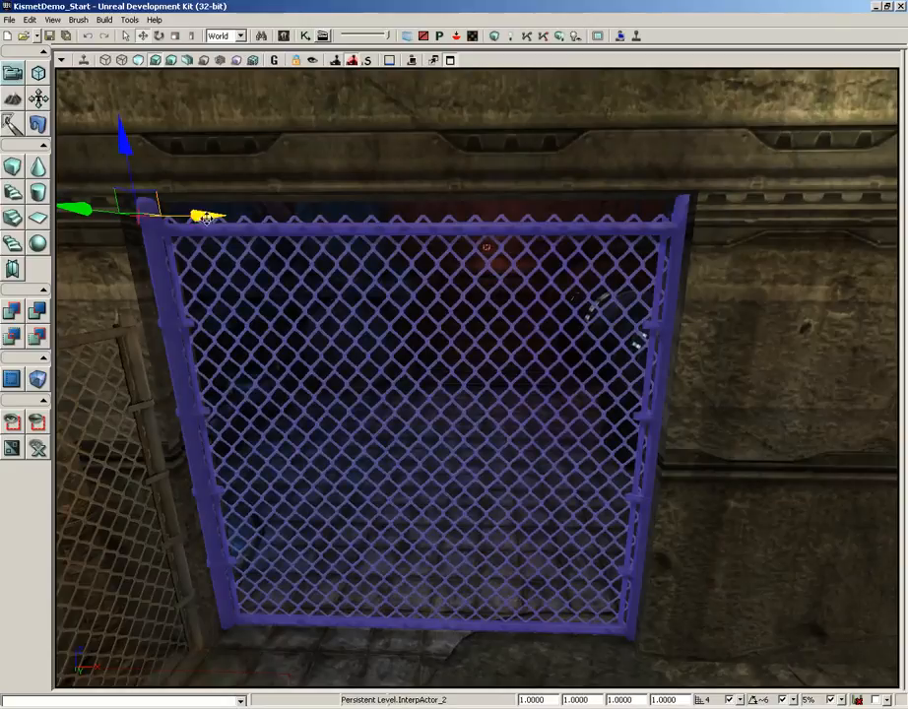
{"action": "left_click_drag", "start_coordinate": [150, 212], "coordinate": [219, 212]}
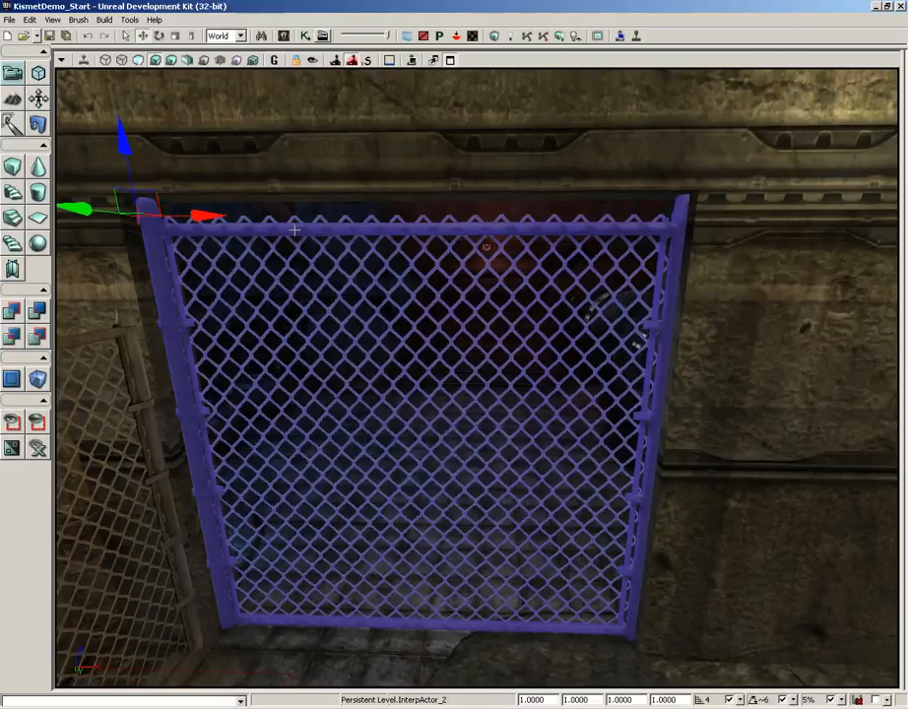
{"action": "right_click", "coordinate": [294, 231]}
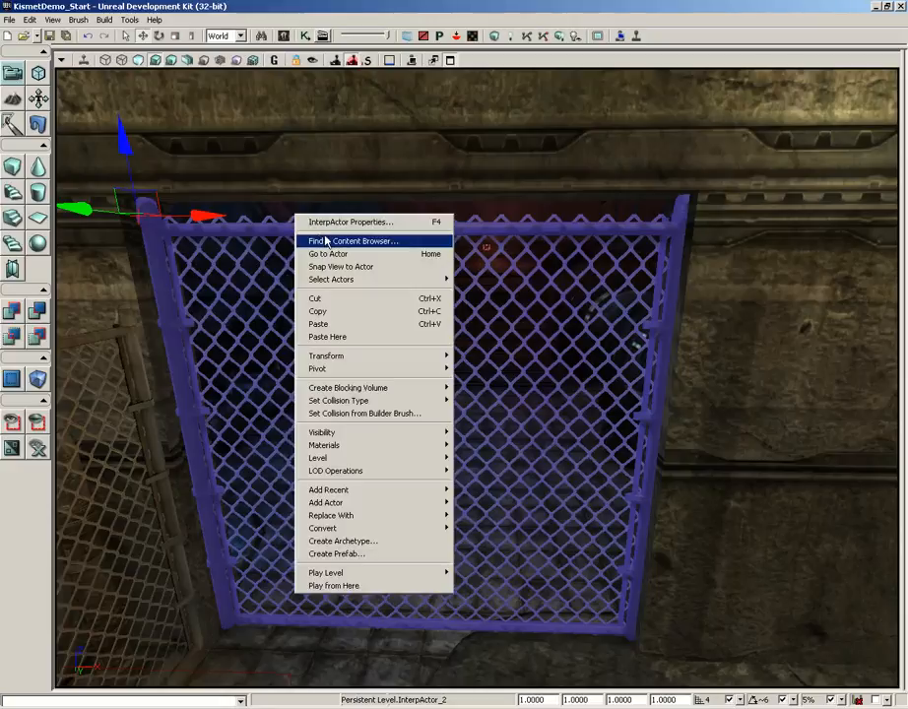
{"action": "left_click", "coordinate": [325, 242]}
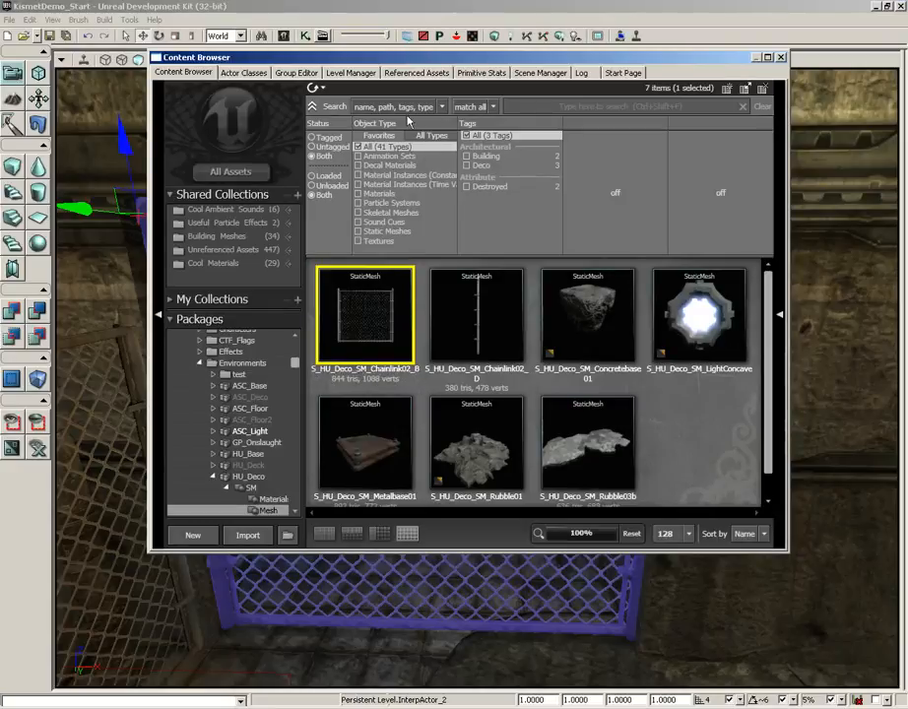
{"action": "left_click_drag", "start_coordinate": [285, 60], "coordinate": [611, 9]}
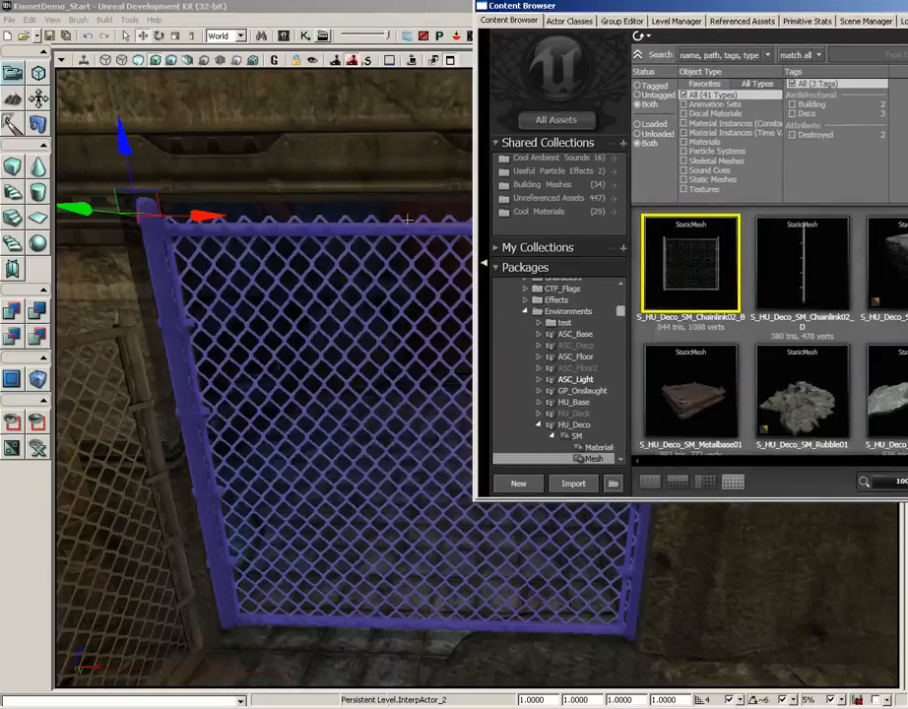
Show the Add Actor options for the floor spot in front of the chain-link gate.
{"action": "right_click_drag", "start_coordinate": [384, 215], "coordinate": [389, 239]}
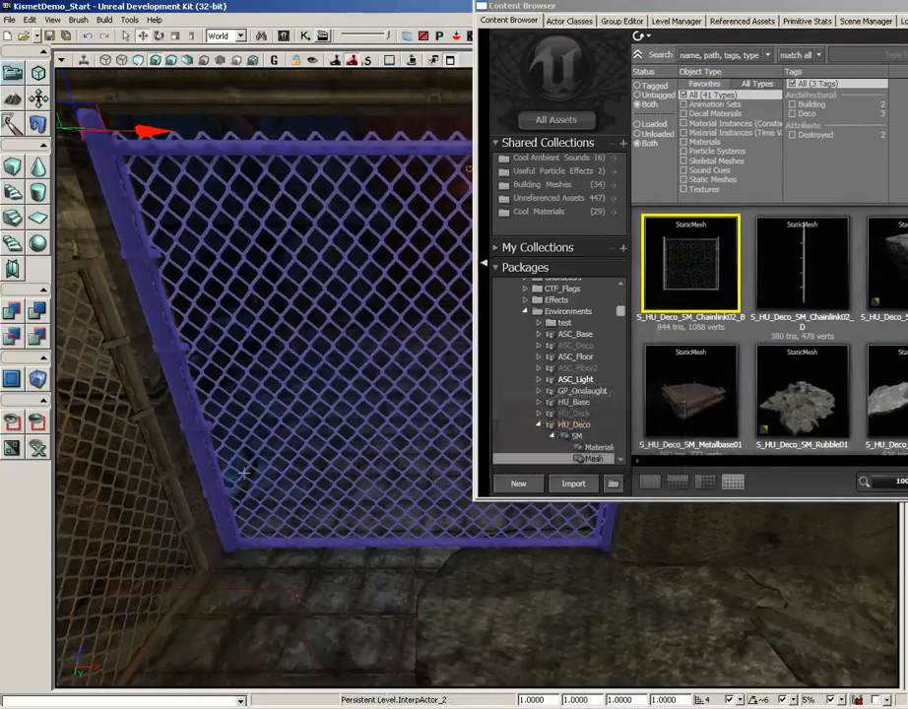
{"action": "right_click", "coordinate": [314, 573]}
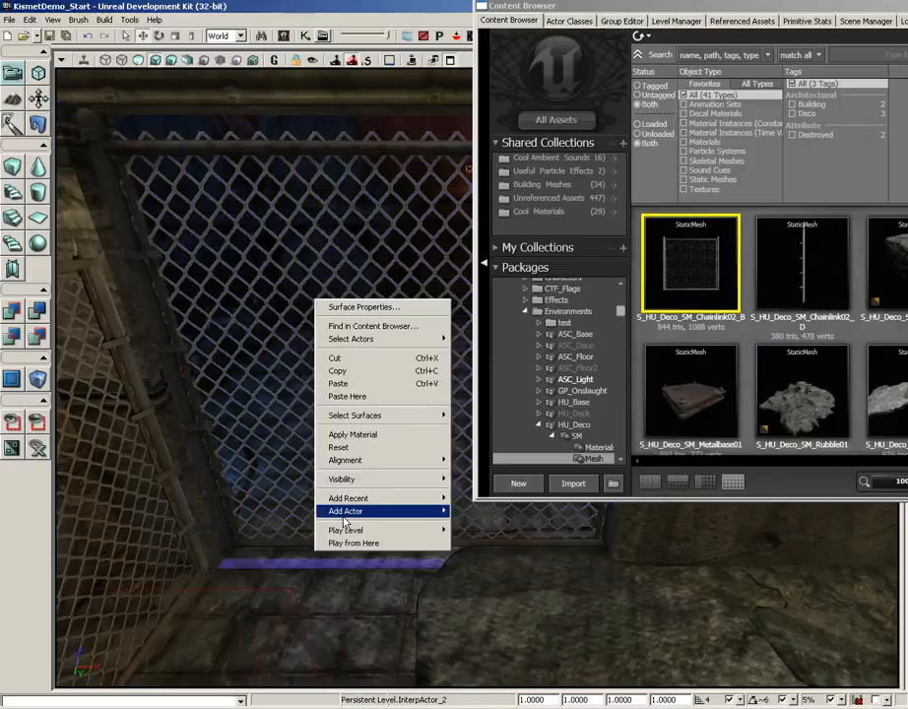
{"action": "mouse_move", "coordinate": [347, 511]}
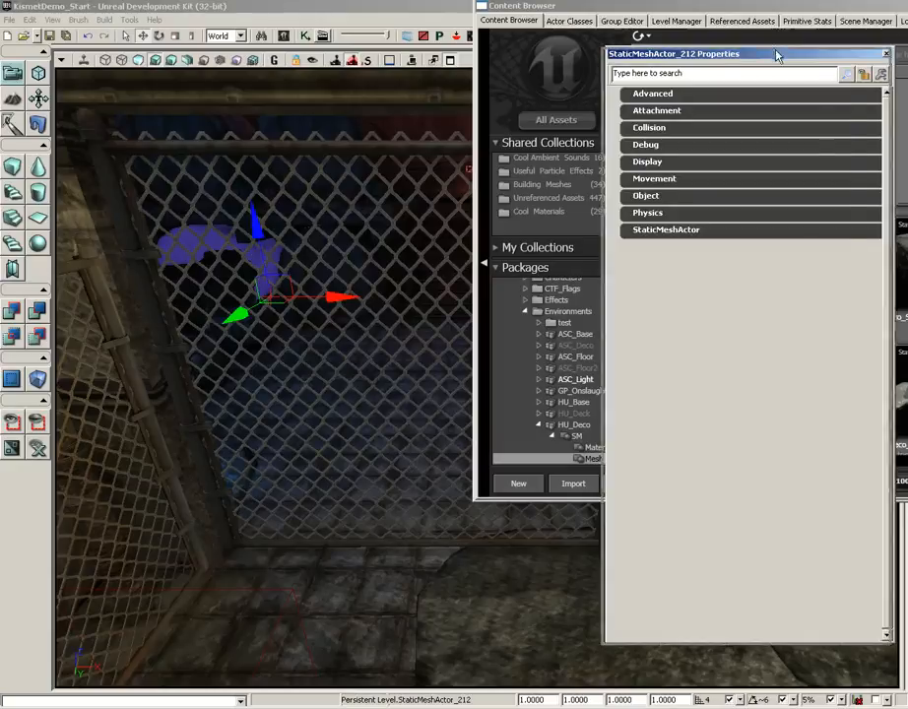
Close the static mesh actor's properties and the Content Browser to clear the viewport.
{"action": "left_click_drag", "start_coordinate": [775, 51], "coordinate": [718, 53]}
{"action": "left_click", "coordinate": [829, 55]}
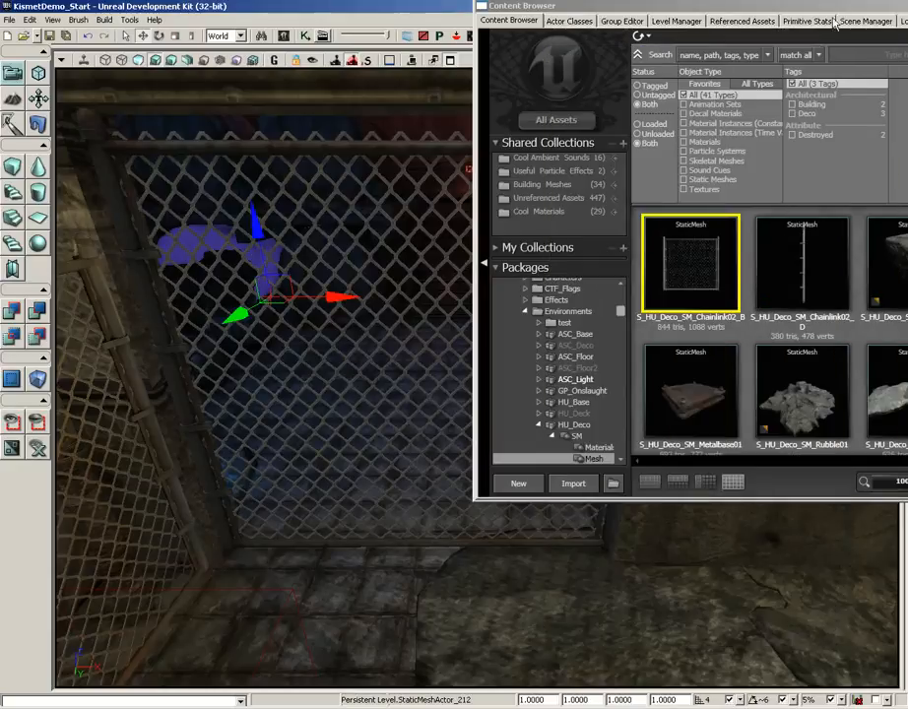
{"action": "left_click_drag", "start_coordinate": [830, 5], "coordinate": [666, 90]}
{"action": "left_click_drag", "start_coordinate": [815, 94], "coordinate": [598, 86]}
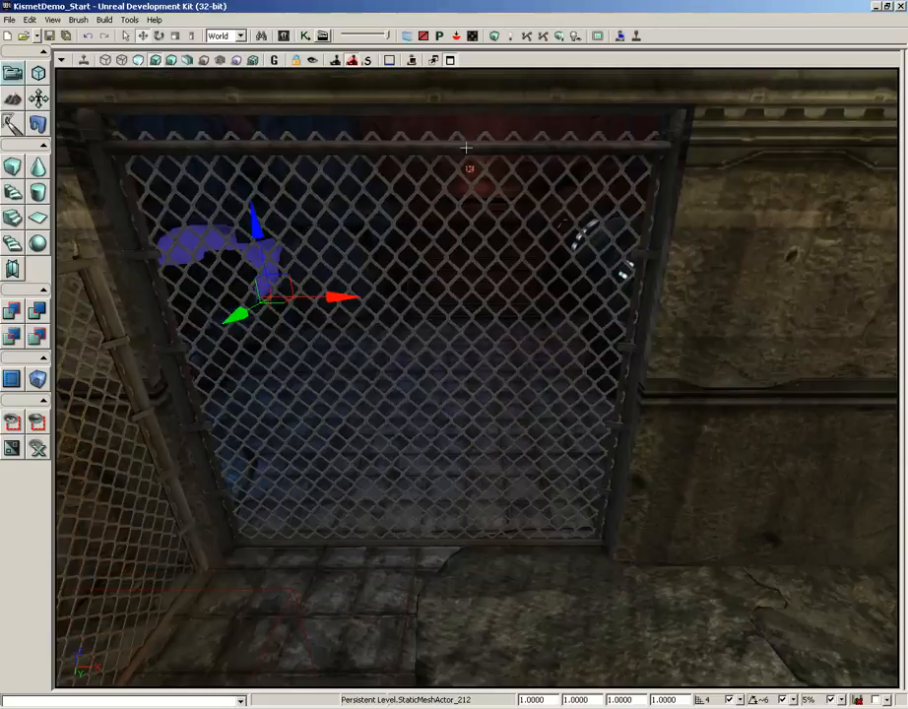
In the gate's InterpActor properties, switch the Collision Type to COLLIDE_NoCollision and back to COLLIDE_BlockAll.
{"action": "left_click", "coordinate": [460, 181]}
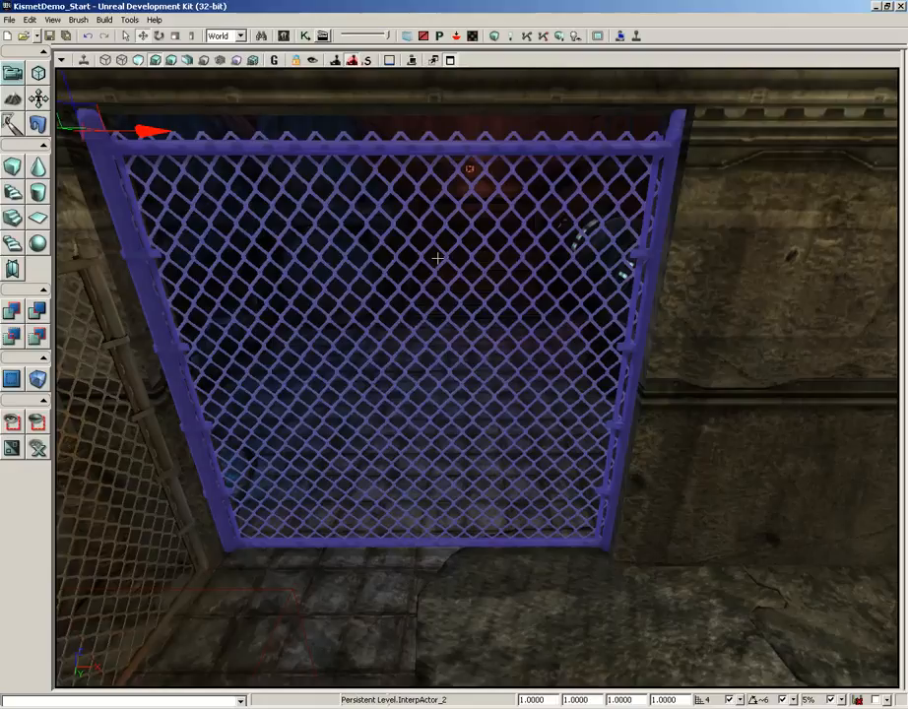
{"action": "double_click", "coordinate": [325, 148]}
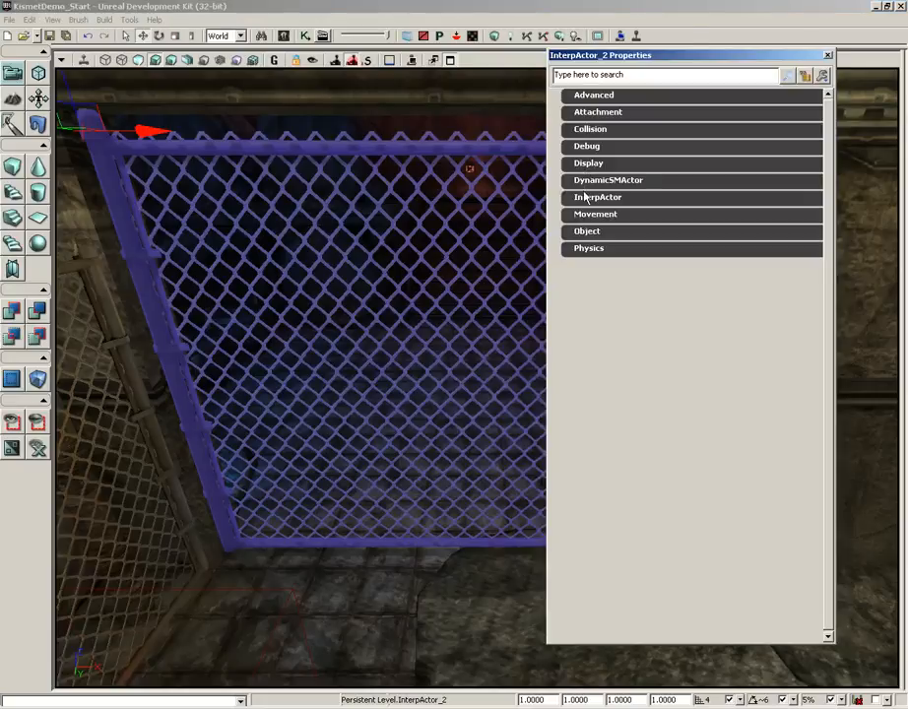
{"action": "left_click", "coordinate": [577, 130]}
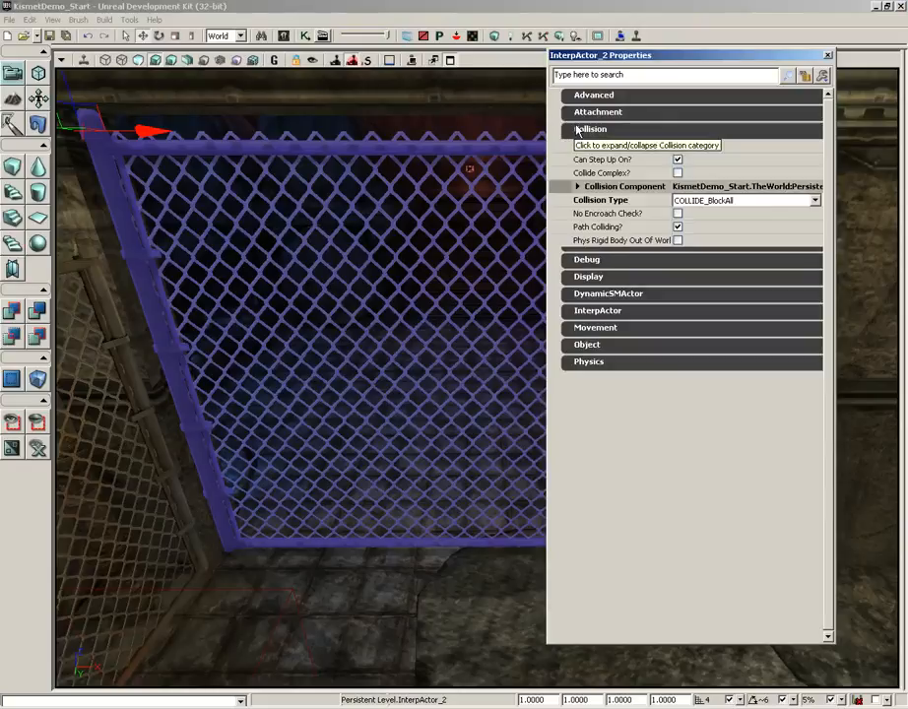
{"action": "left_click", "coordinate": [758, 202]}
{"action": "left_click", "coordinate": [744, 223]}
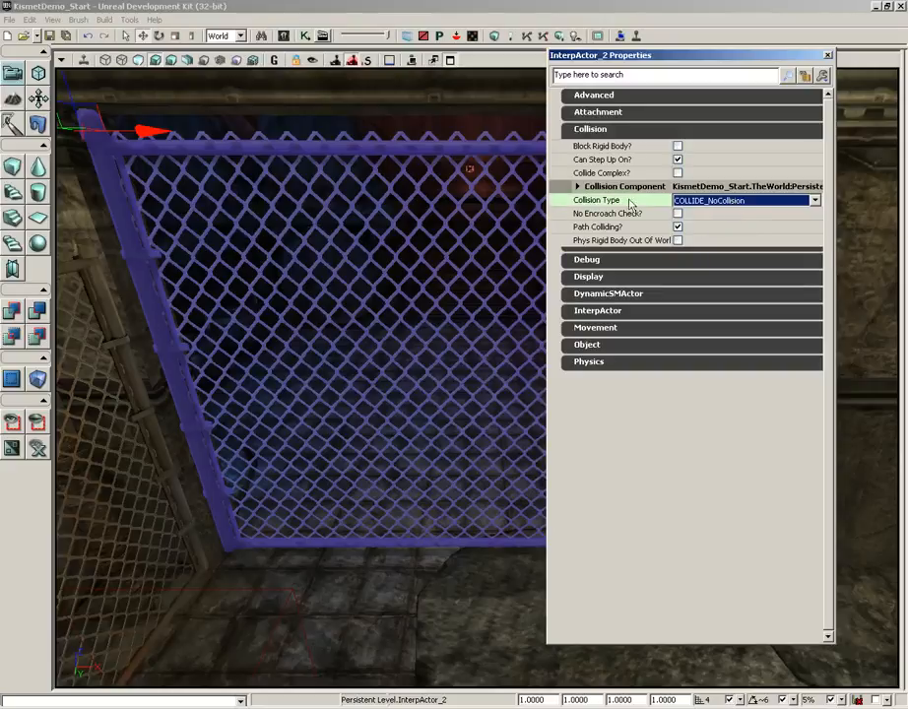
{"action": "left_click", "coordinate": [709, 201]}
{"action": "left_click", "coordinate": [709, 232]}
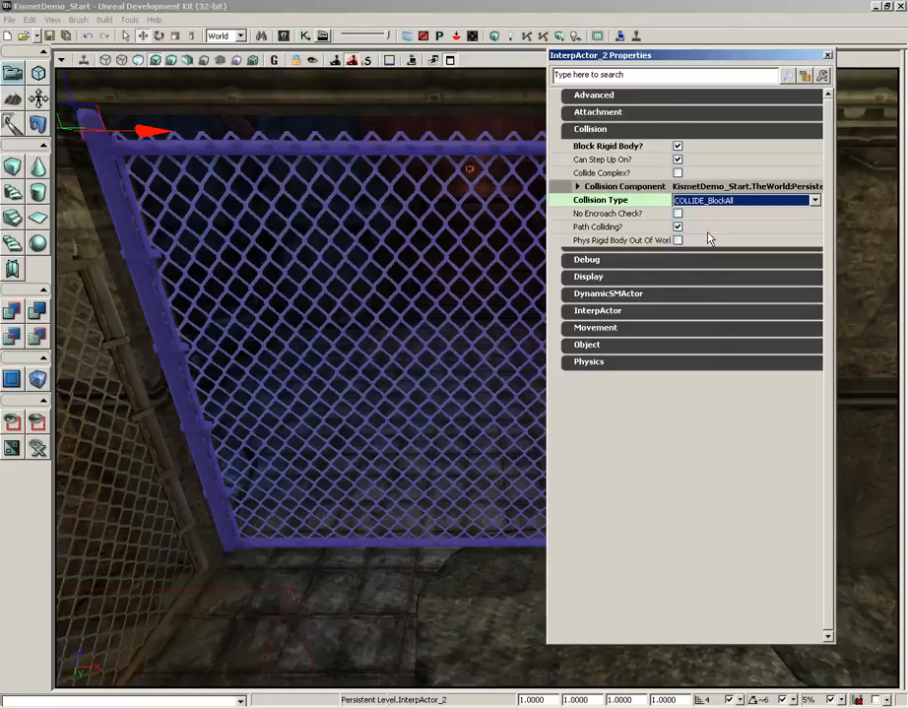
{"action": "left_click", "coordinate": [827, 55]}
Add a Trigger actor on the floor directly in front of the chain-link gate.
{"action": "left_click_drag", "start_coordinate": [591, 197], "coordinate": [510, 217]}
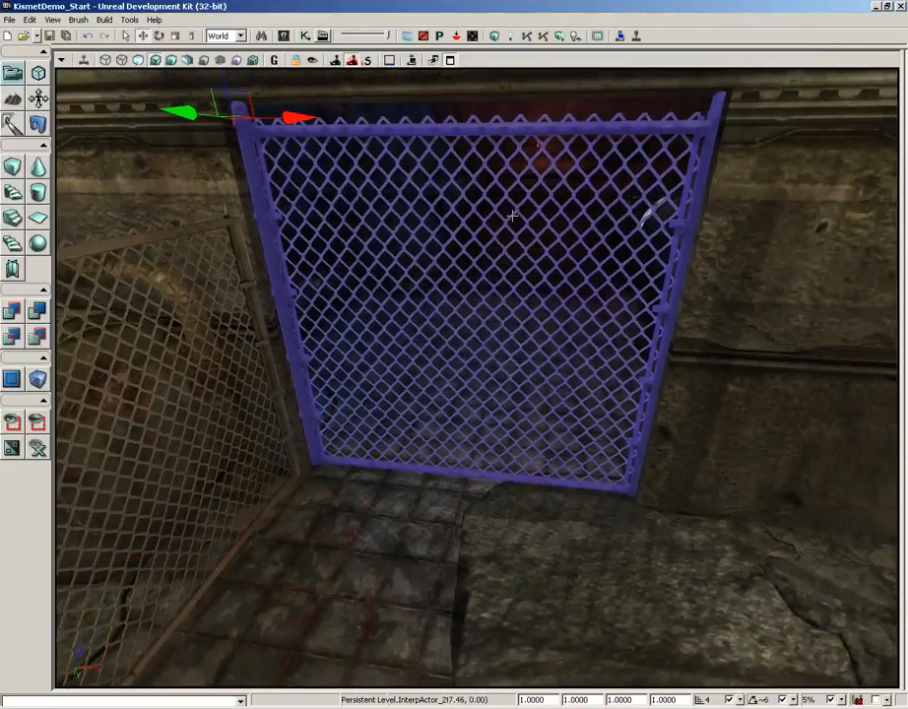
{"action": "right_click_drag", "start_coordinate": [510, 216], "coordinate": [509, 206]}
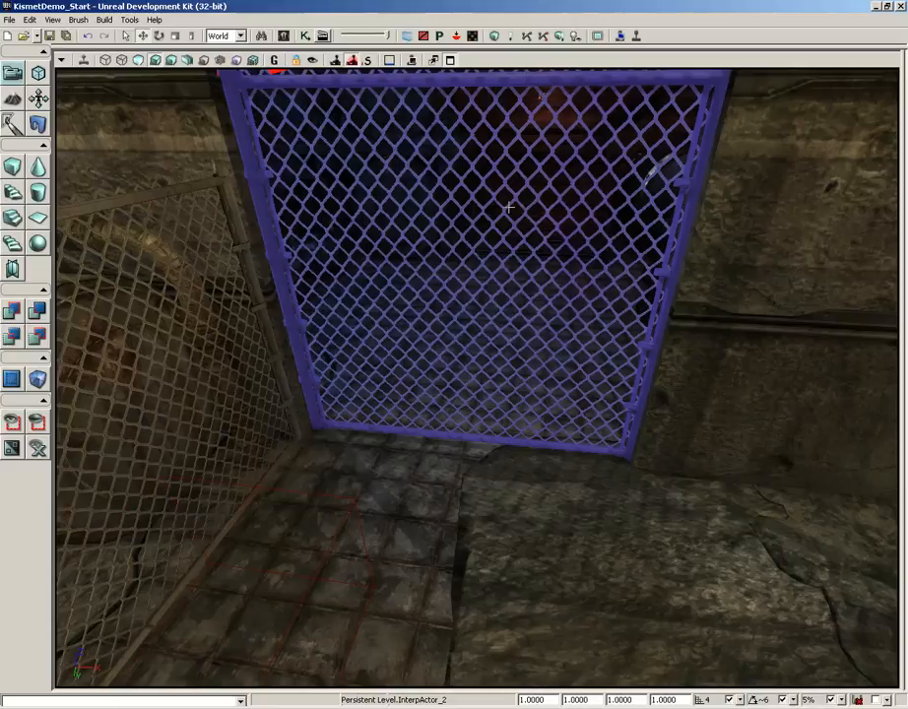
{"action": "right_click", "coordinate": [434, 459]}
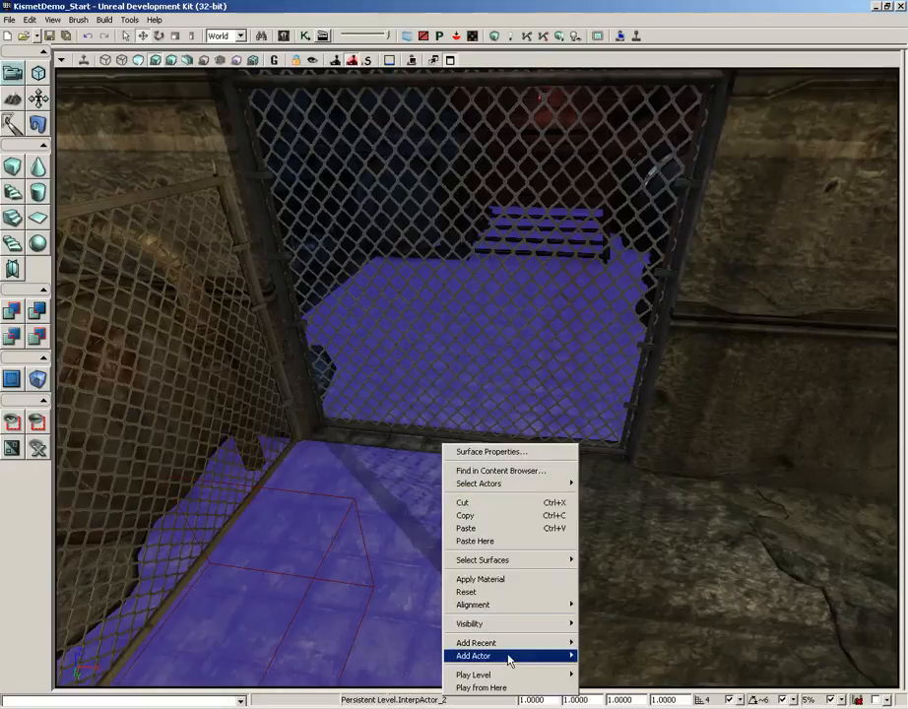
{"action": "mouse_move", "coordinate": [507, 655]}
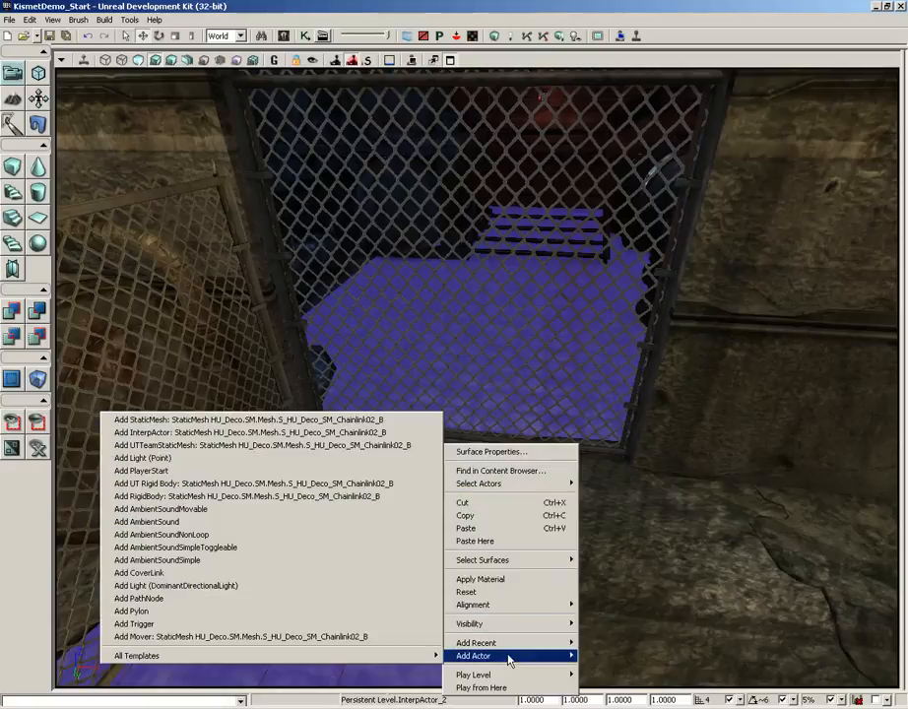
{"action": "left_click", "coordinate": [264, 626]}
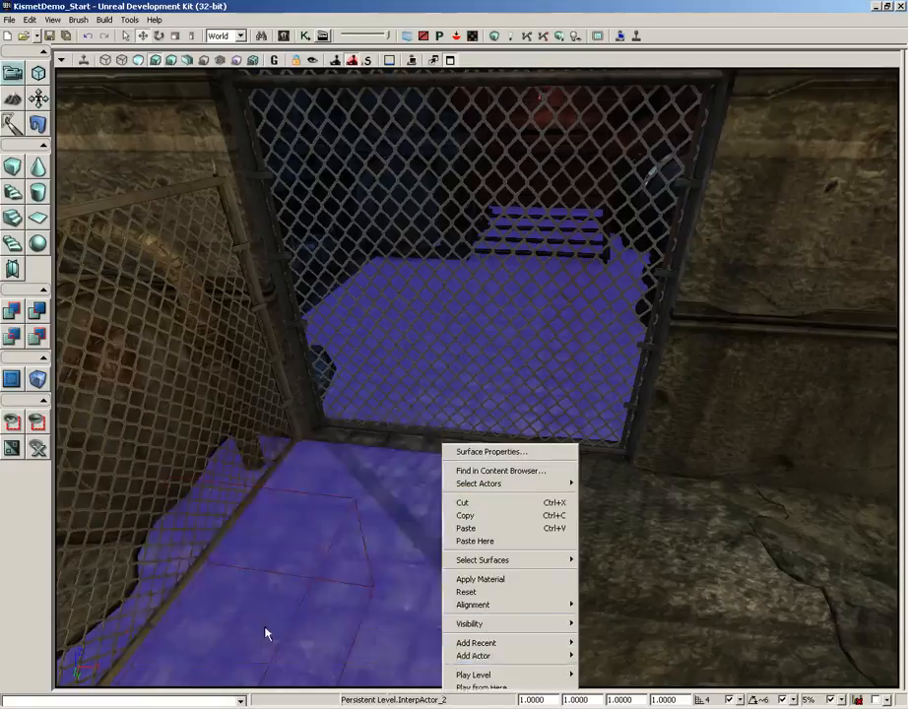
Shift the trigger slightly along the X axis towards the middle of the gate.
{"action": "left_click_drag", "start_coordinate": [385, 597], "coordinate": [426, 539]}
{"action": "left_click_drag", "start_coordinate": [294, 494], "coordinate": [220, 479]}
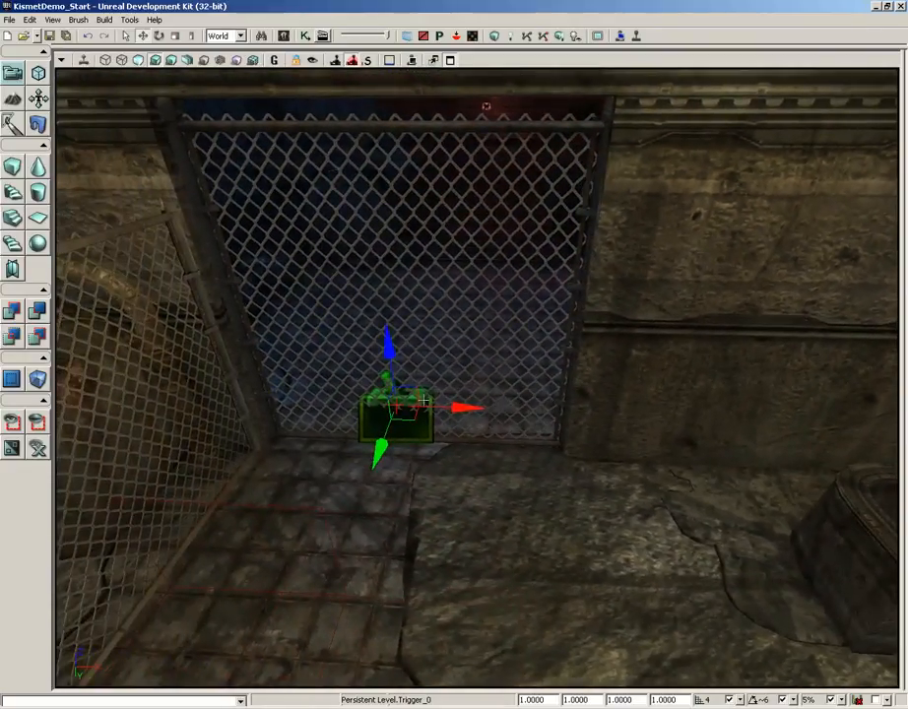
{"action": "left_click_drag", "start_coordinate": [462, 406], "coordinate": [461, 406]}
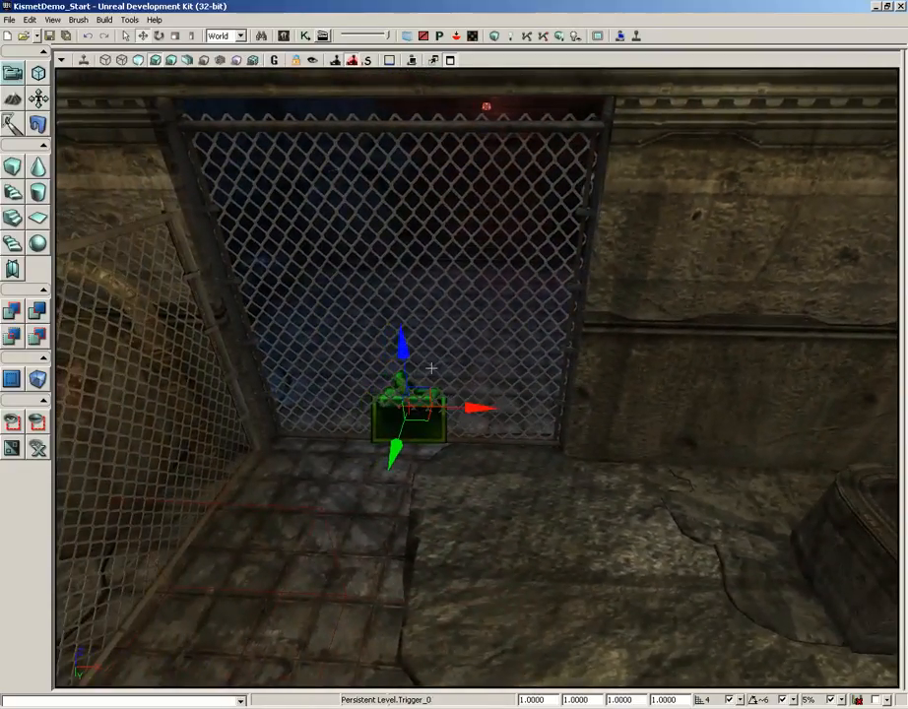
Turn on the collision display in the viewport and examine the collision outlines of the trigger and surrounding meshes.
{"action": "right_click_drag", "start_coordinate": [468, 493], "coordinate": [472, 492]}
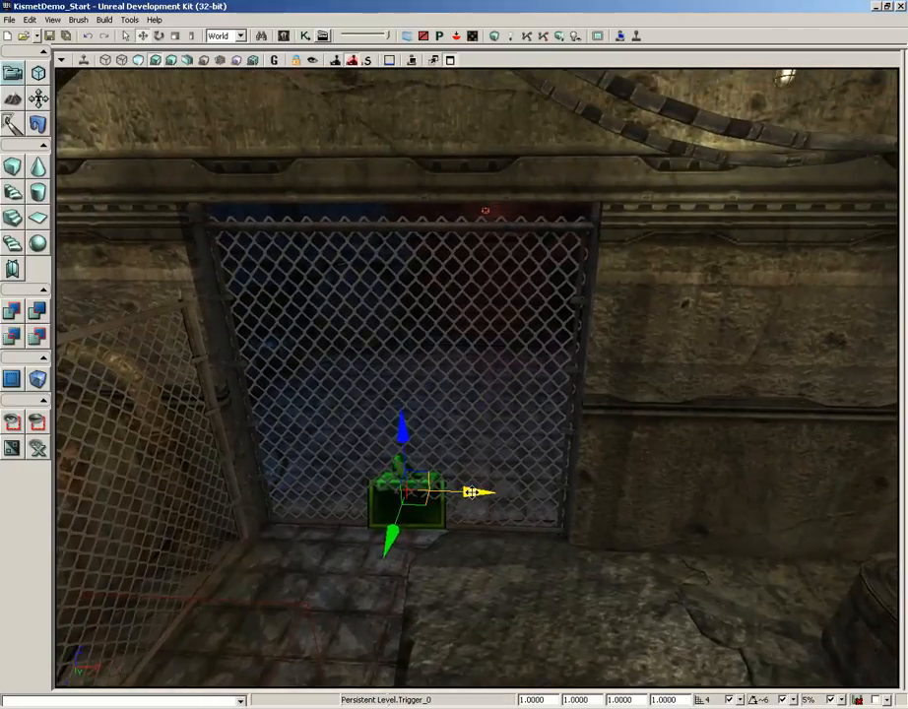
{"action": "key", "text": "c"}
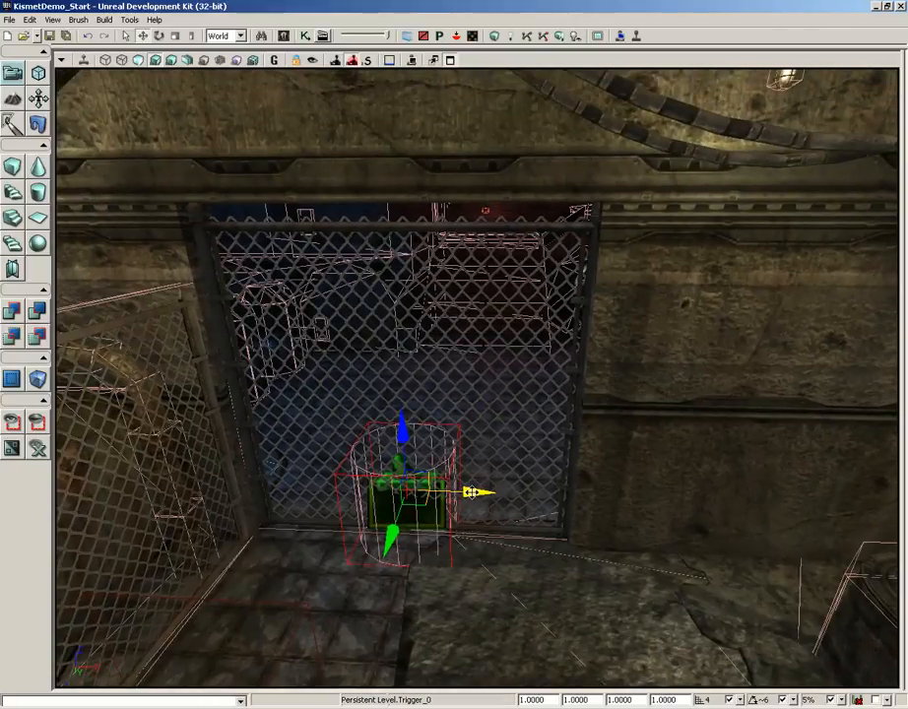
{"action": "right_click_drag", "start_coordinate": [246, 456], "coordinate": [117, 436]}
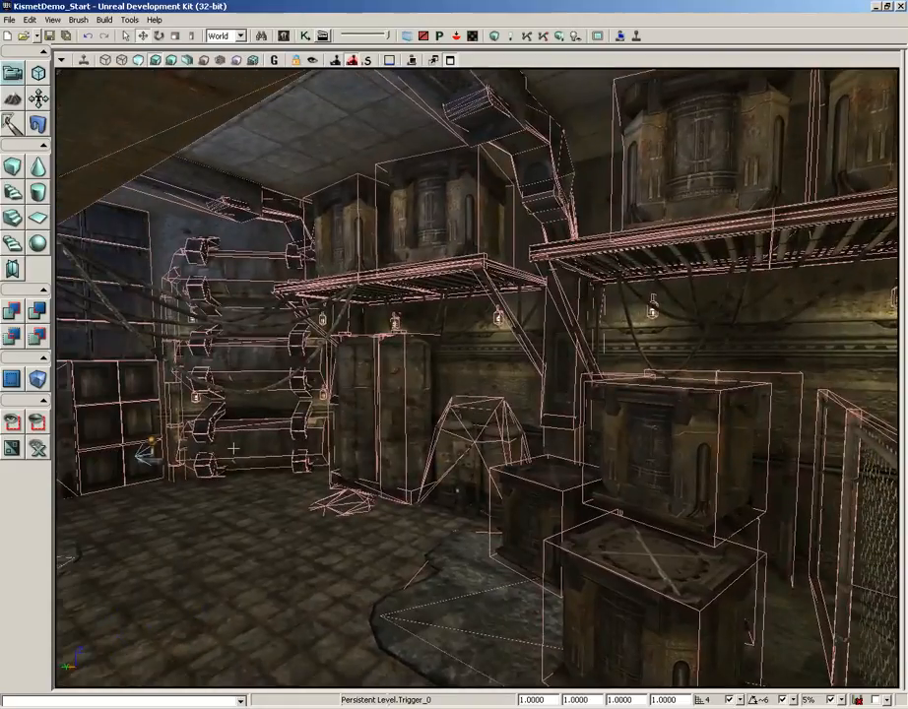
{"action": "right_click_drag", "start_coordinate": [233, 448], "coordinate": [624, 517]}
{"action": "left_click_drag", "start_coordinate": [234, 448], "coordinate": [185, 381]}
{"action": "middle_click_drag", "start_coordinate": [185, 380], "coordinate": [228, 443]}
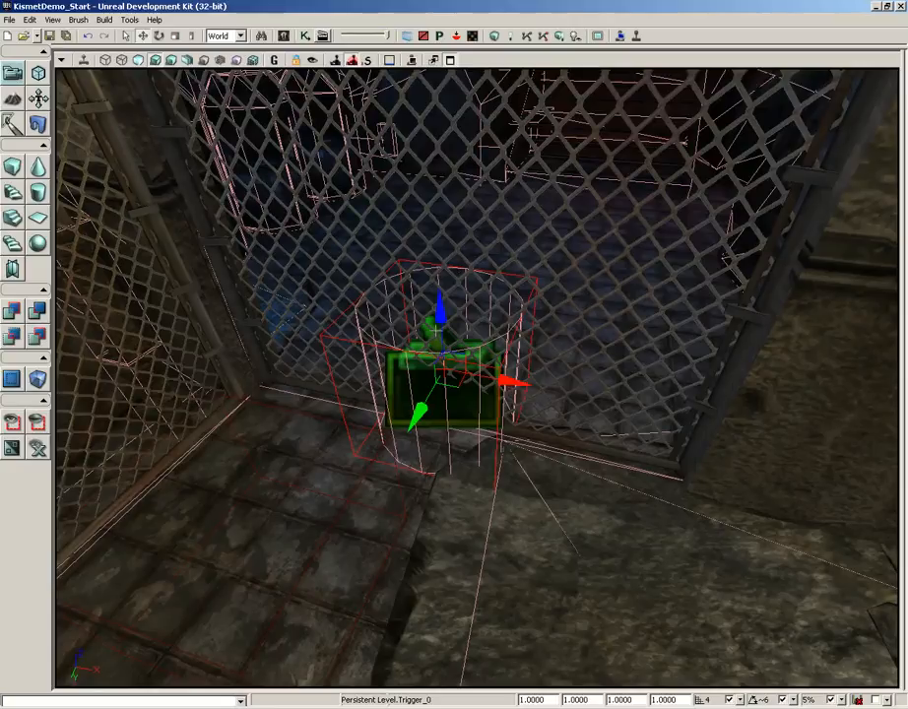
Set the Collision Radius of the trigger's Cylinder Component to 128.
{"action": "double_click", "coordinate": [518, 311]}
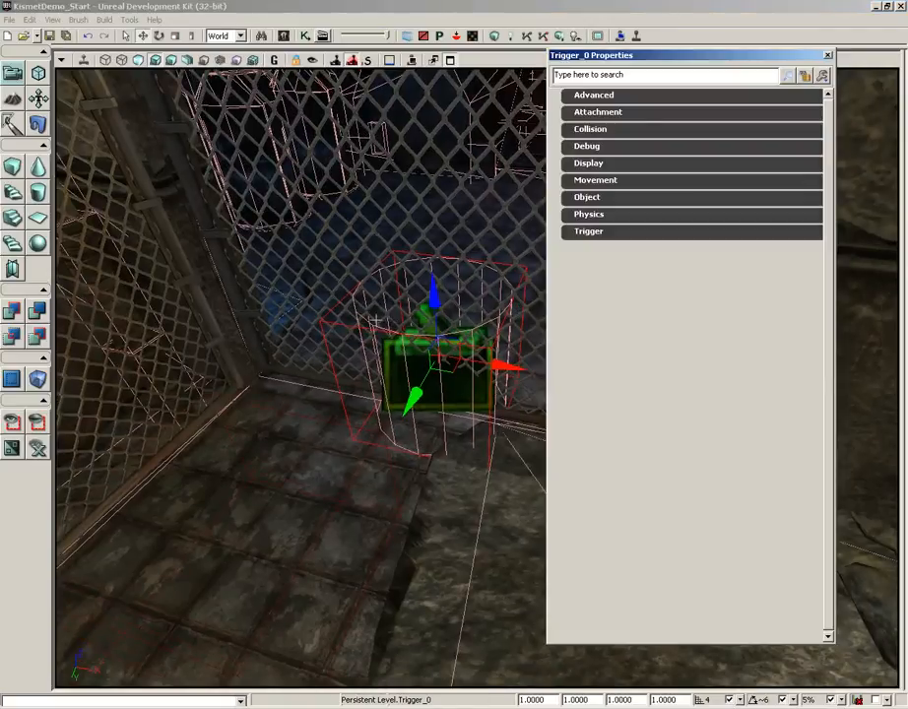
{"action": "left_click", "coordinate": [594, 233]}
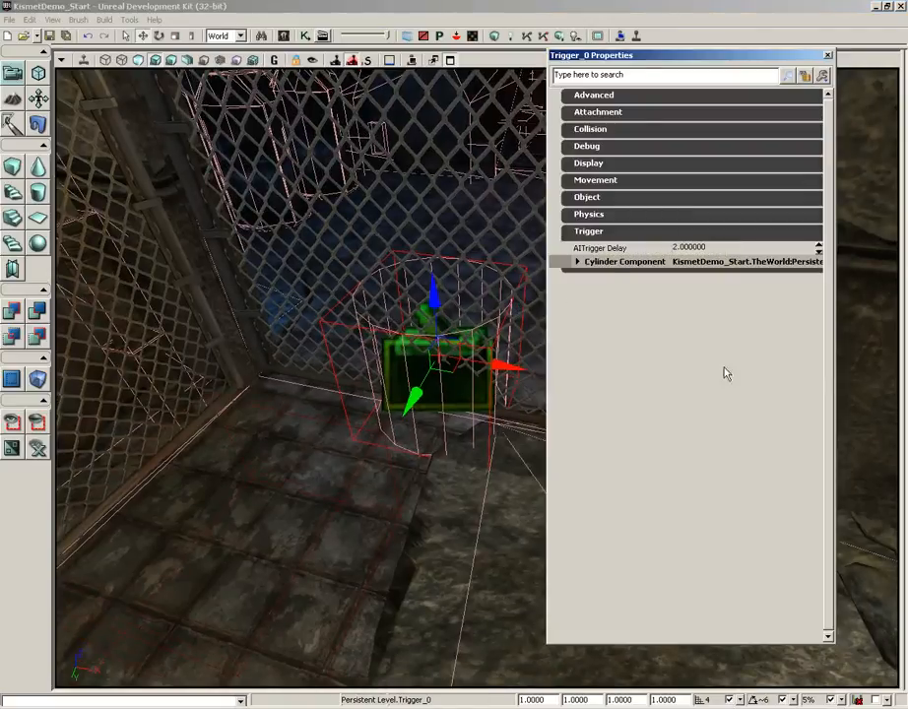
{"action": "left_click", "coordinate": [602, 262]}
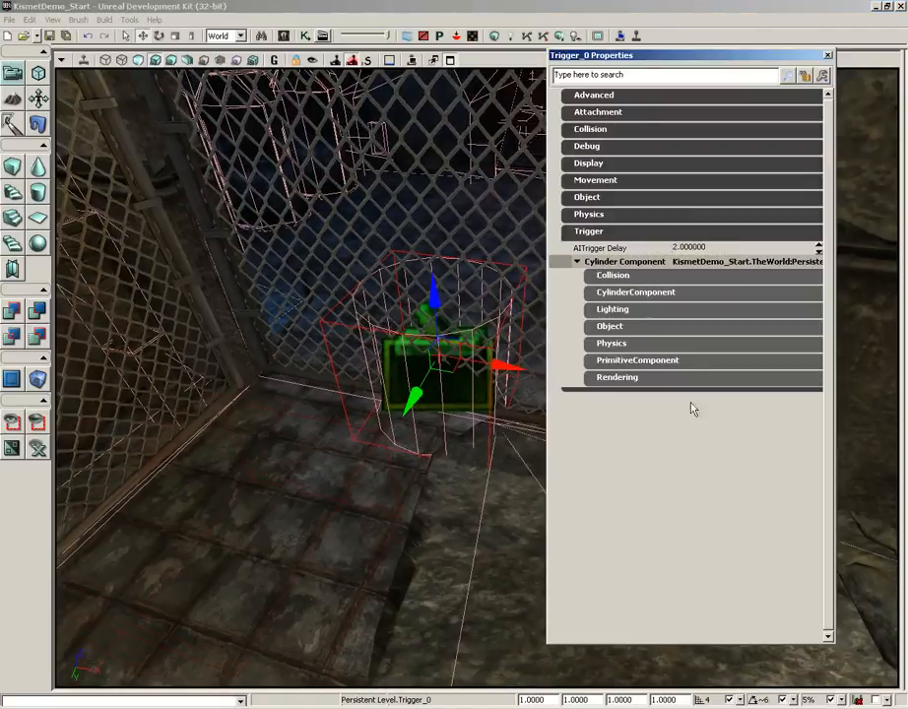
{"action": "left_click", "coordinate": [635, 293]}
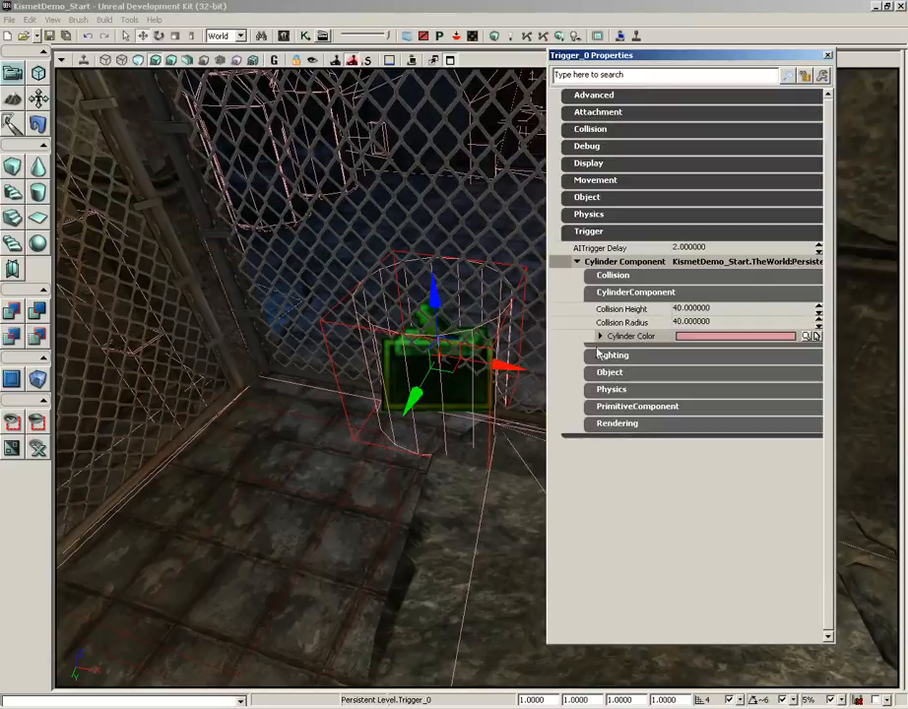
{"action": "left_click", "coordinate": [695, 323]}
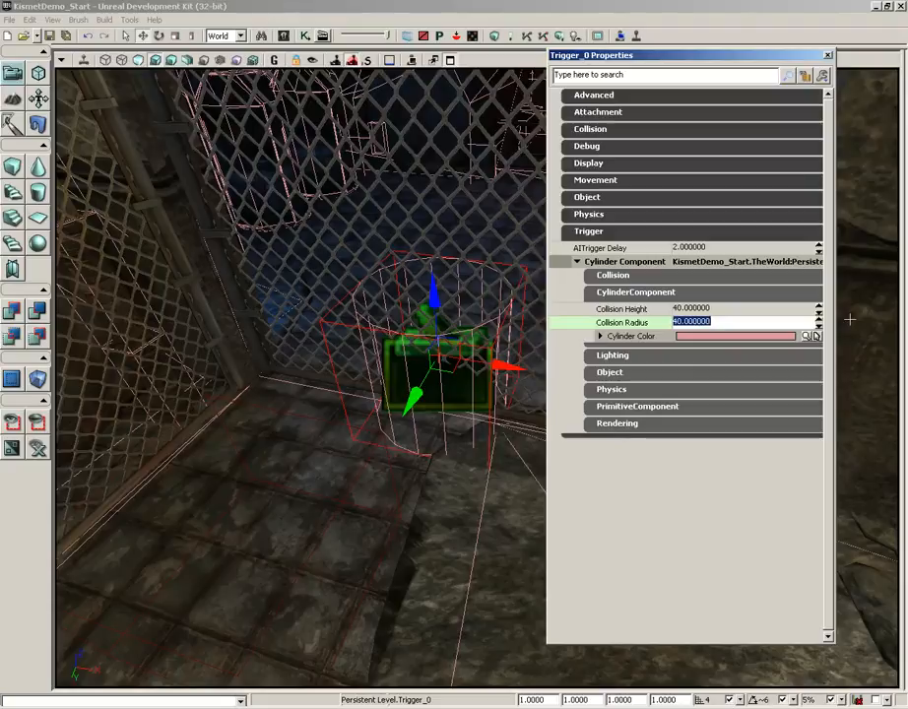
{"action": "type", "text": "128"}
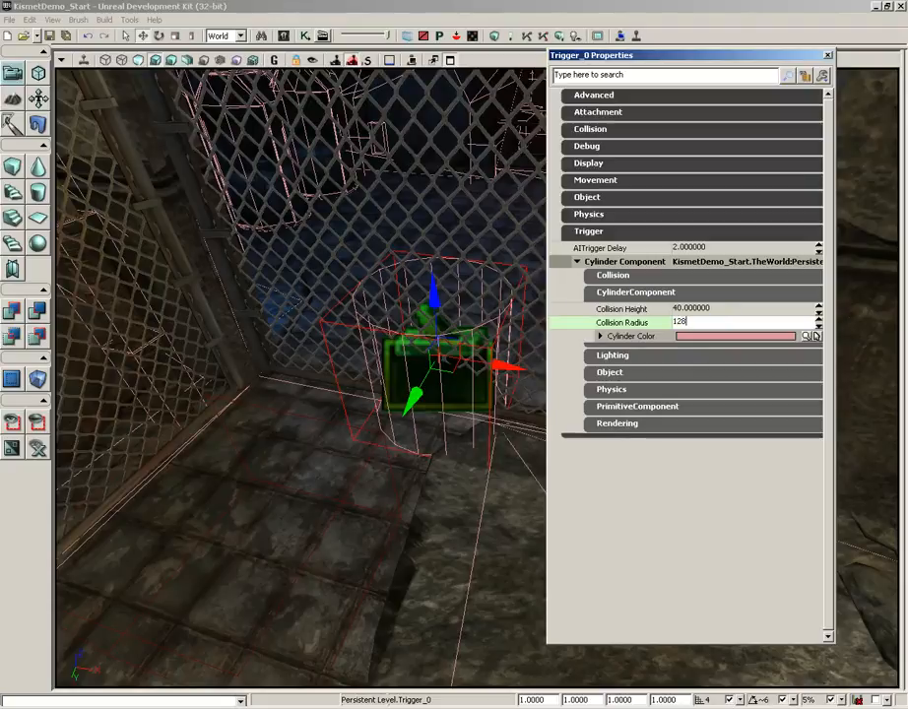
{"action": "key", "text": "Return"}
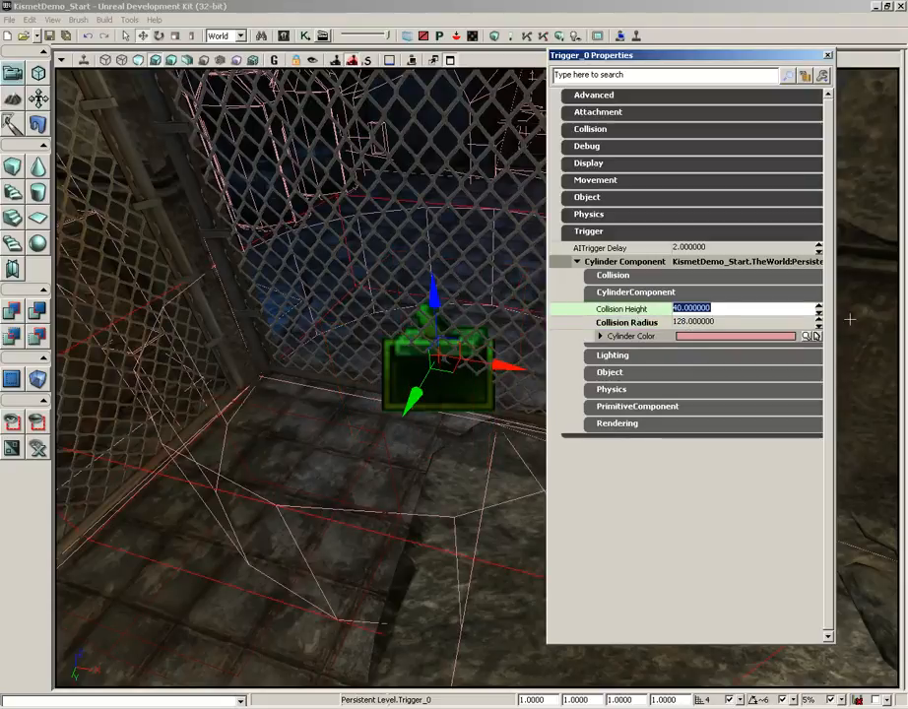
Set the Collision Height of the trigger's Cylinder Component to 80 and close its properties.
{"action": "type", "text": "80"}
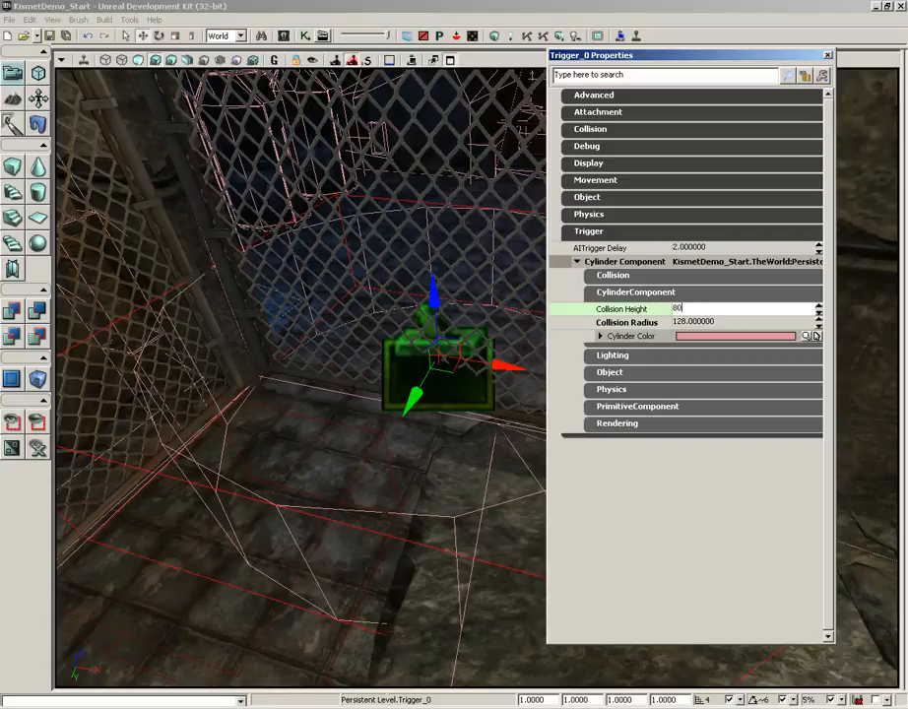
{"action": "key", "text": "Return"}
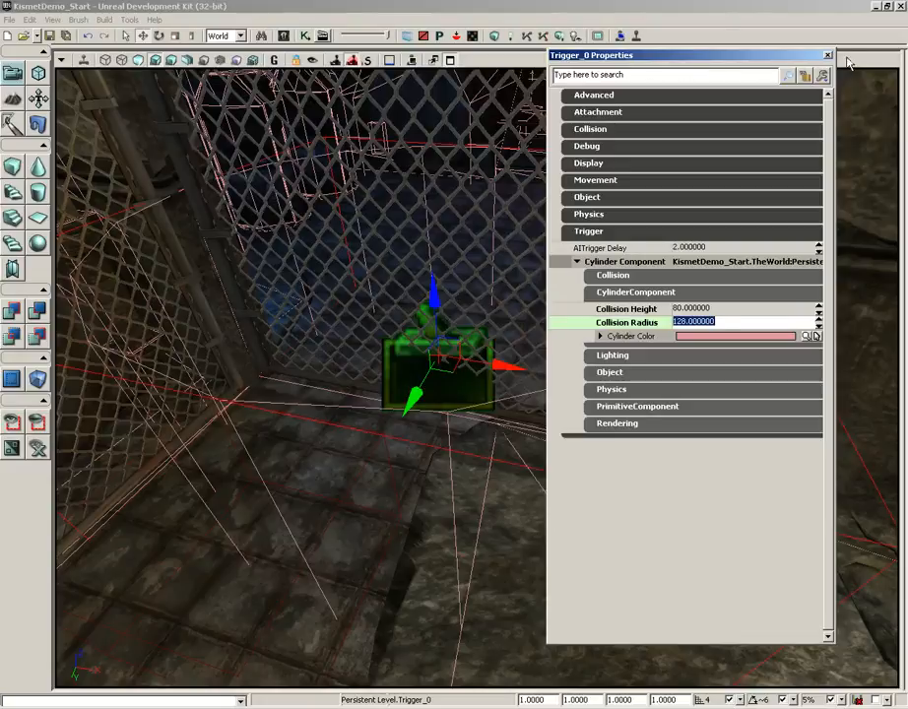
{"action": "left_click", "coordinate": [827, 56]}
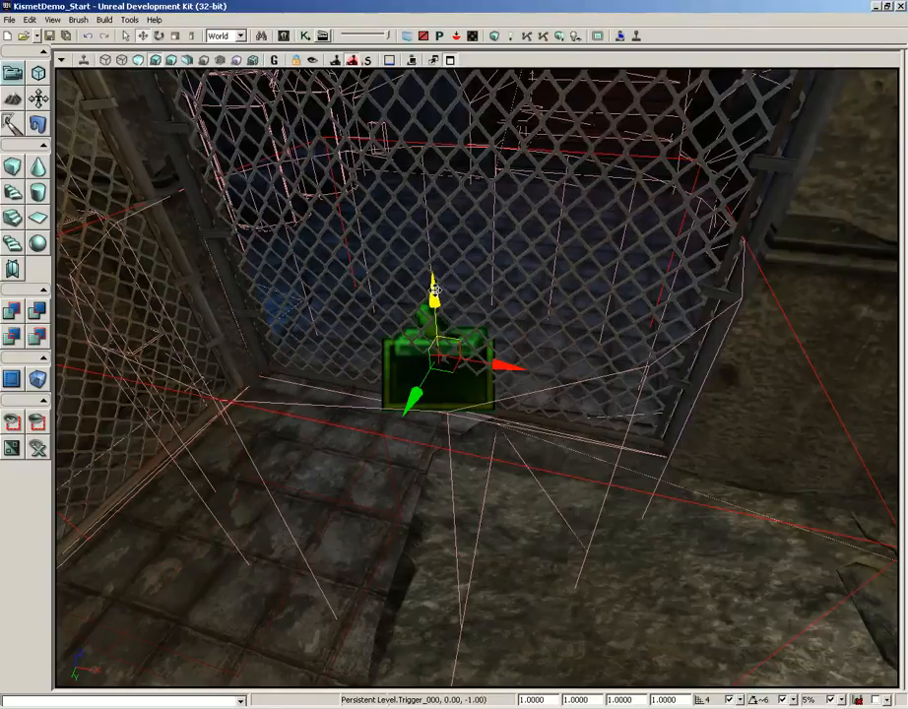
Raise the trigger along the Z axis until its enlarged collision cylinder stands on the floor in front of the gate.
{"action": "left_click_drag", "start_coordinate": [435, 289], "coordinate": [431, 266]}
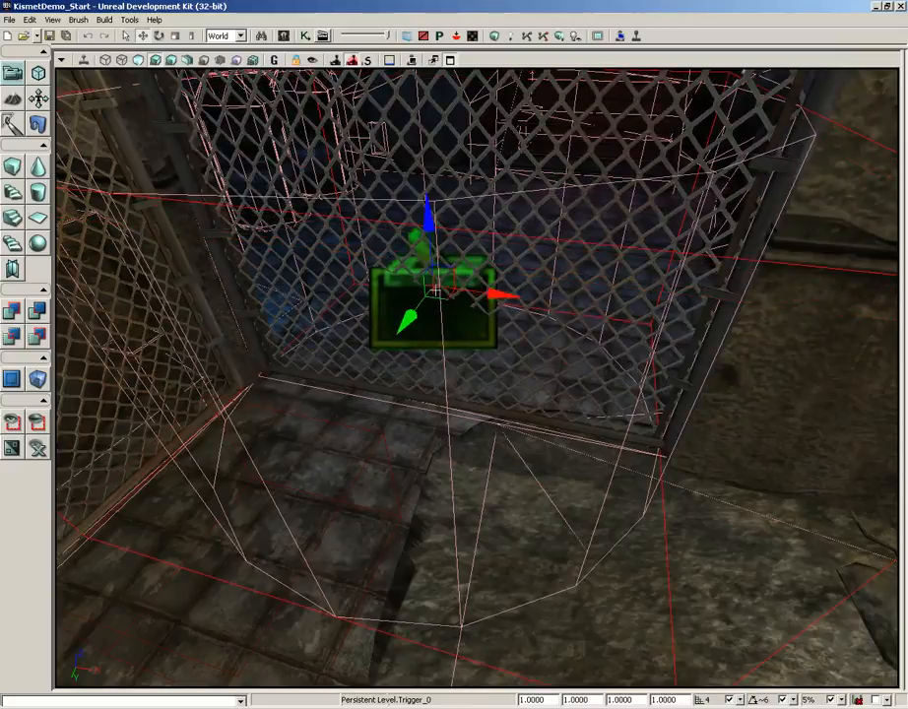
{"action": "right_click_drag", "start_coordinate": [491, 402], "coordinate": [506, 335]}
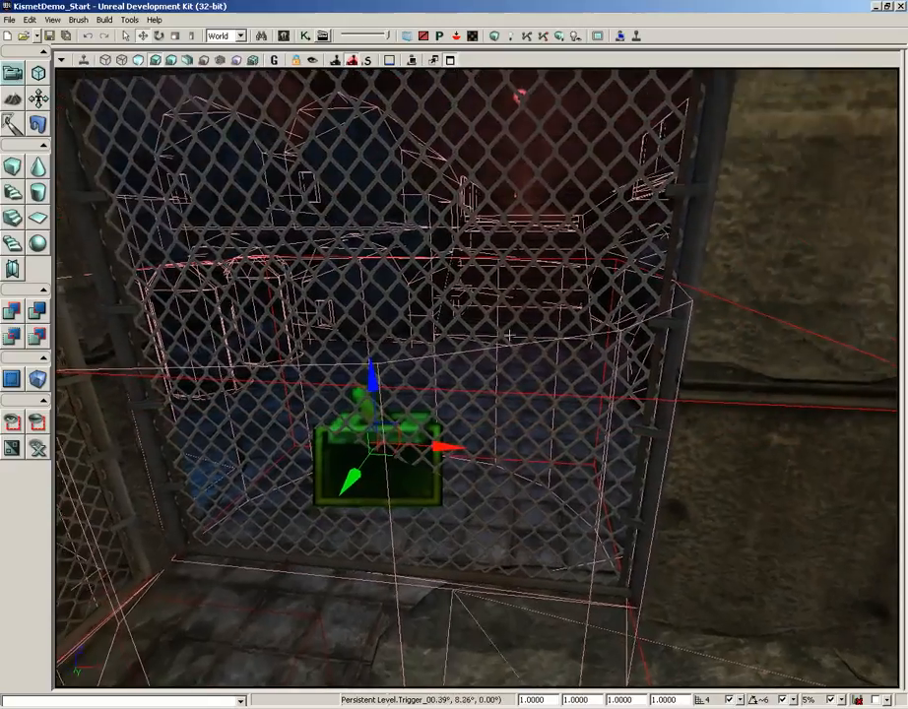
{"action": "left_click_drag", "start_coordinate": [489, 474], "coordinate": [484, 587]}
{"action": "right_click_drag", "start_coordinate": [488, 455], "coordinate": [487, 423]}
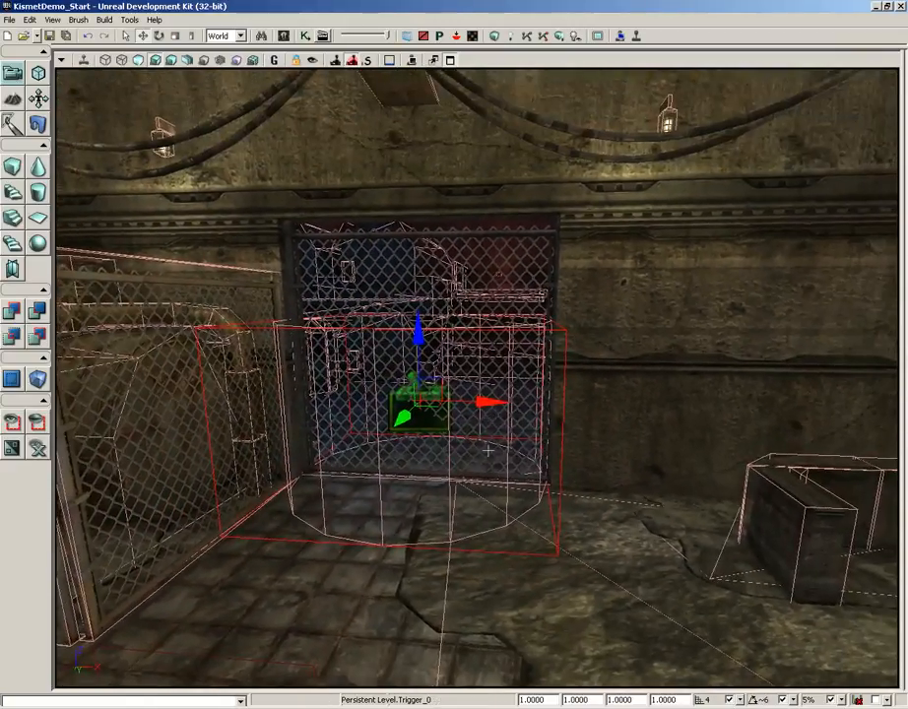
{"action": "left_click_drag", "start_coordinate": [487, 424], "coordinate": [447, 374]}
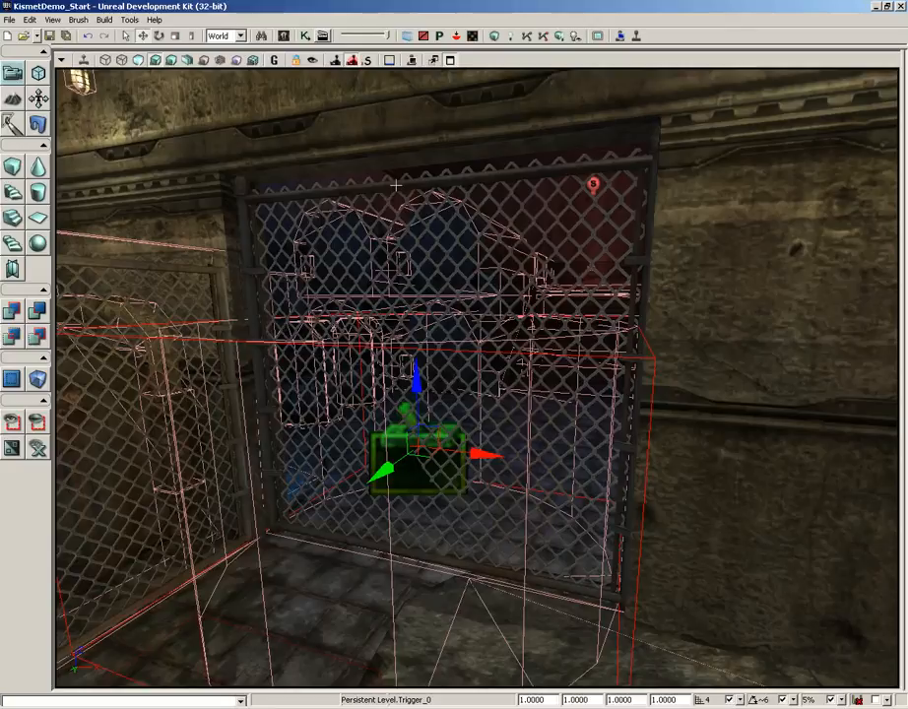
Turn off the collision display in the viewport and open the level's Kismet sequence editor.
{"action": "key", "text": "o"}
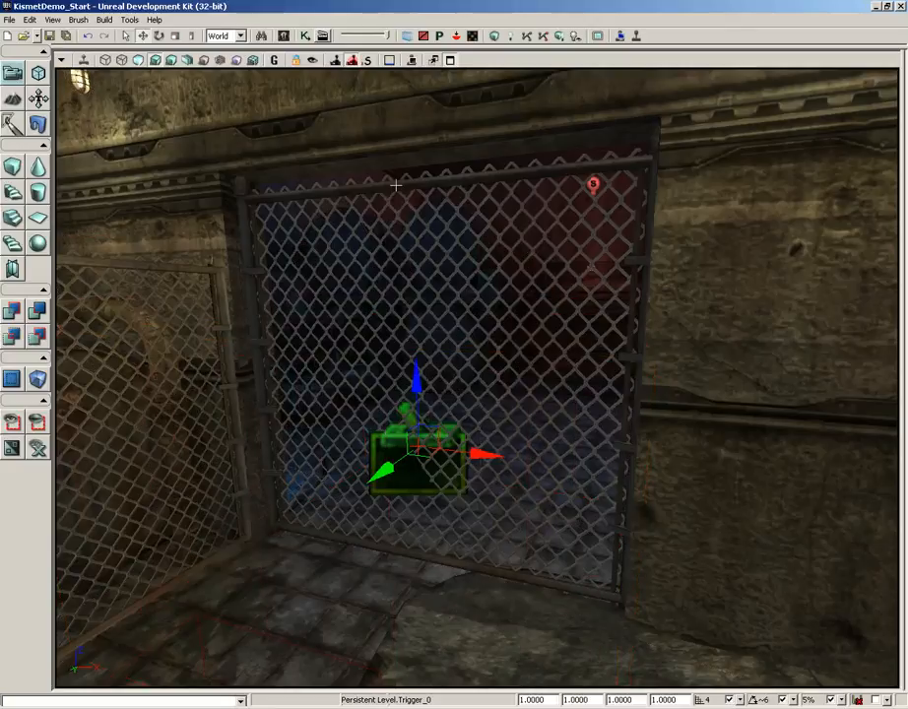
{"action": "left_click", "coordinate": [305, 37]}
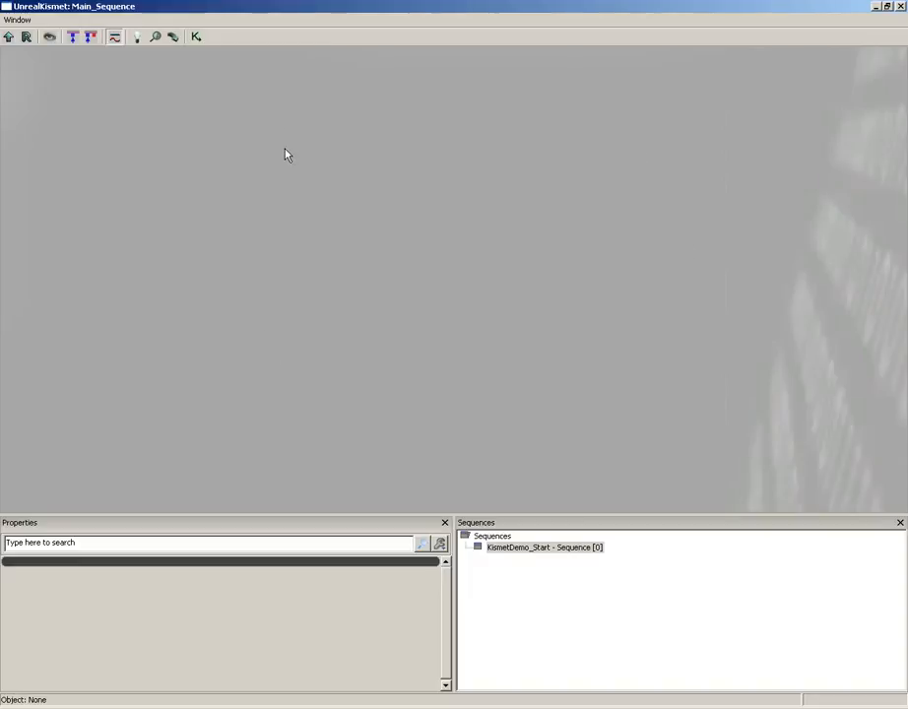
{"action": "left_click", "coordinate": [8, 21]}
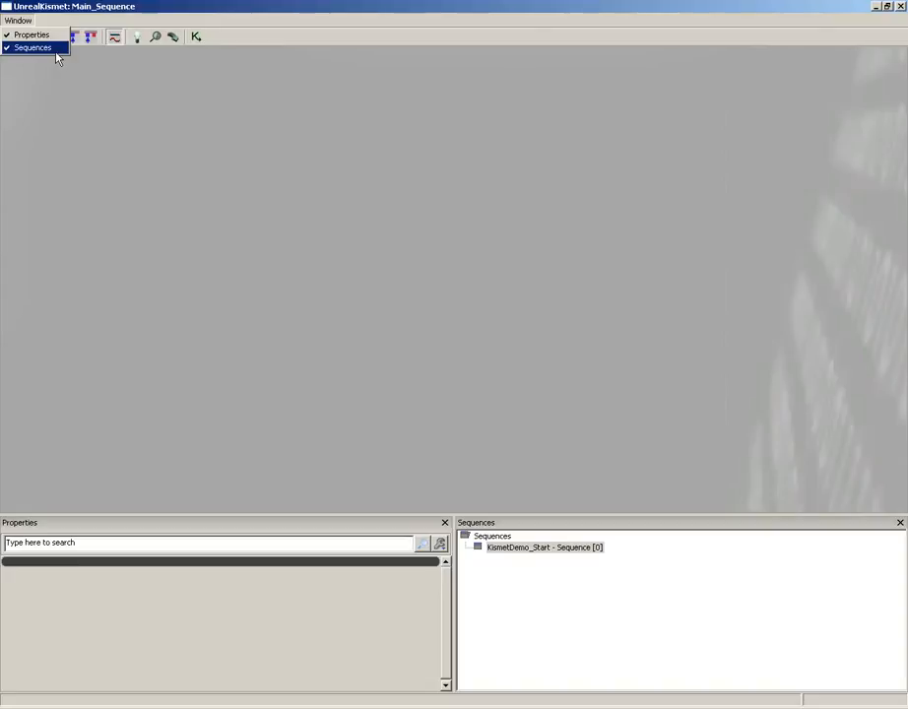
{"action": "left_click", "coordinate": [137, 128]}
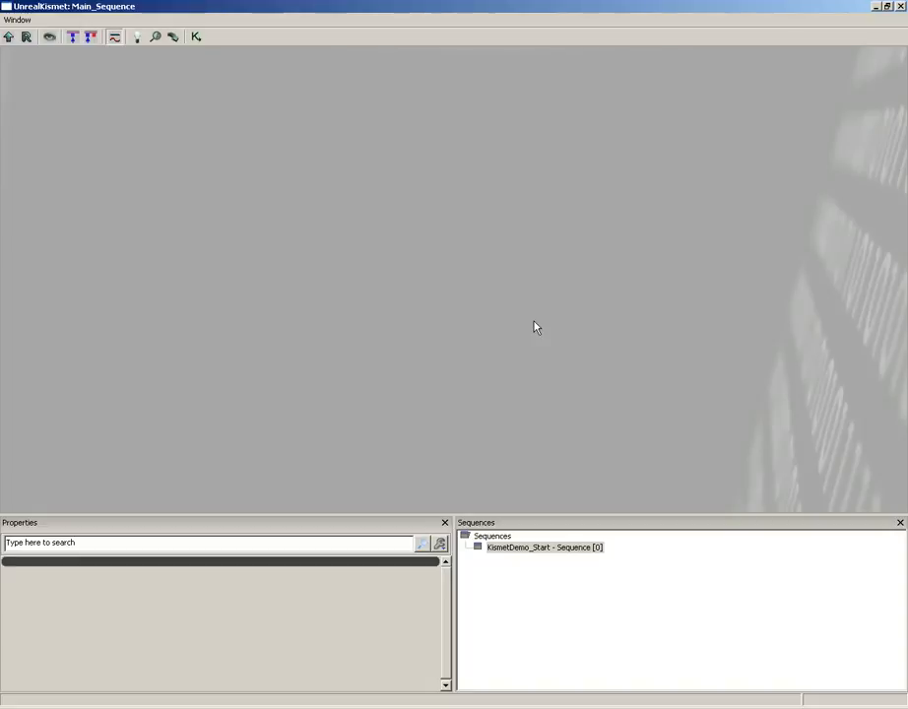
{"action": "left_click", "coordinate": [115, 37]}
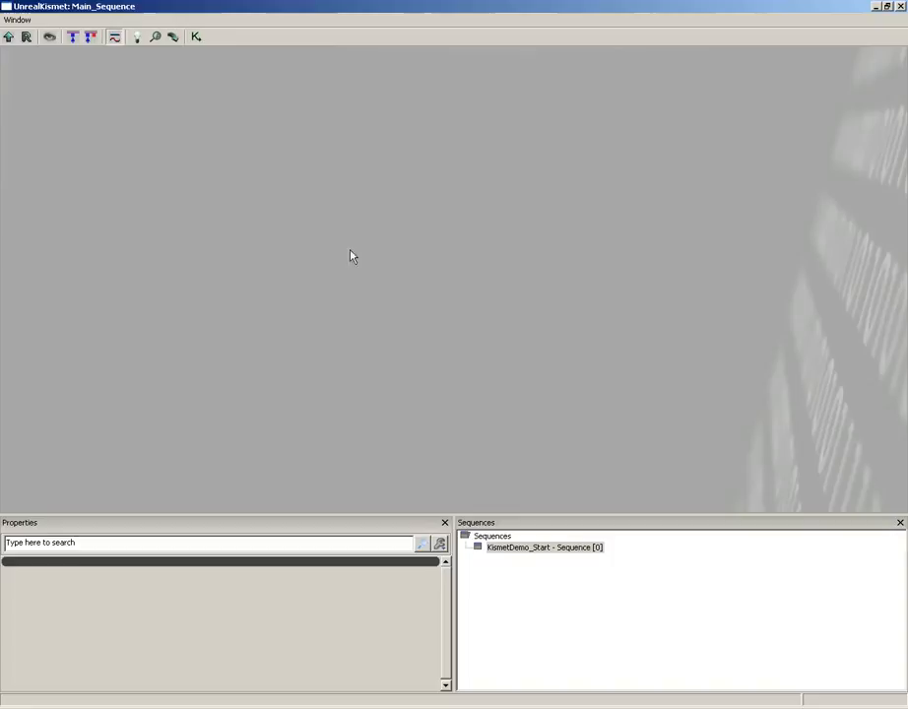
Add an Anim Notify actor event to the empty Kismet sequence.
{"action": "right_click", "coordinate": [279, 228]}
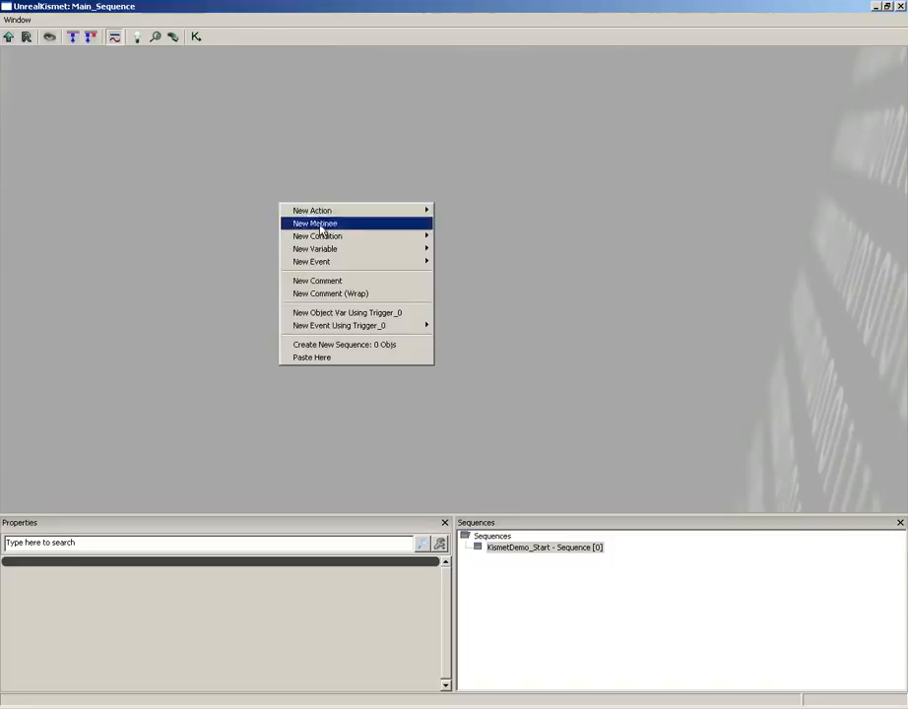
{"action": "mouse_move", "coordinate": [303, 262]}
{"action": "mouse_move", "coordinate": [487, 261]}
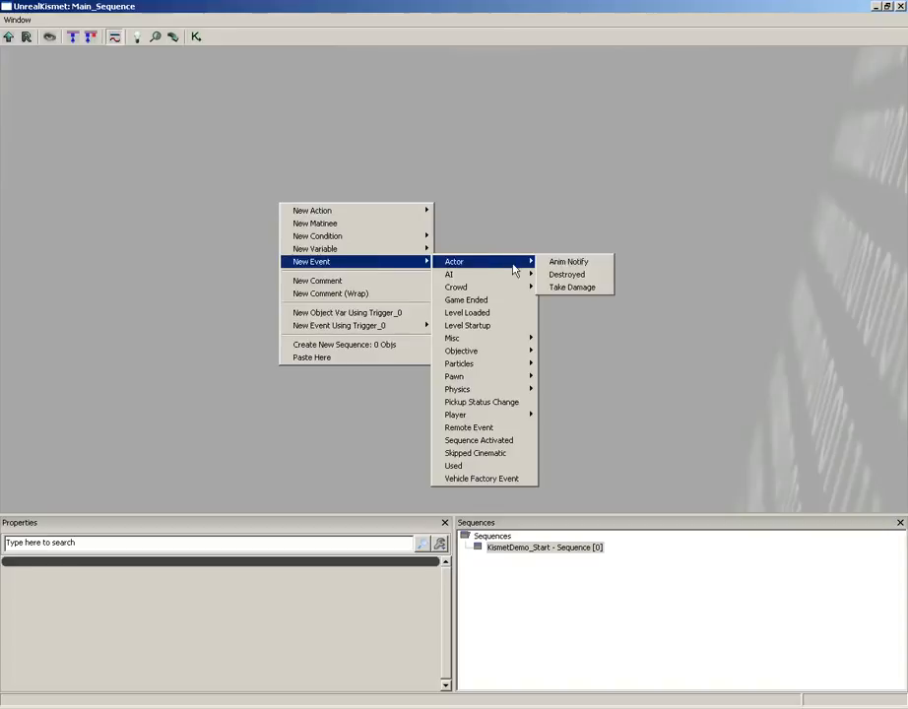
{"action": "left_click", "coordinate": [581, 260]}
{"action": "scroll", "coordinate": [379, 266], "scroll_direction": "up", "scroll_amount": 5}
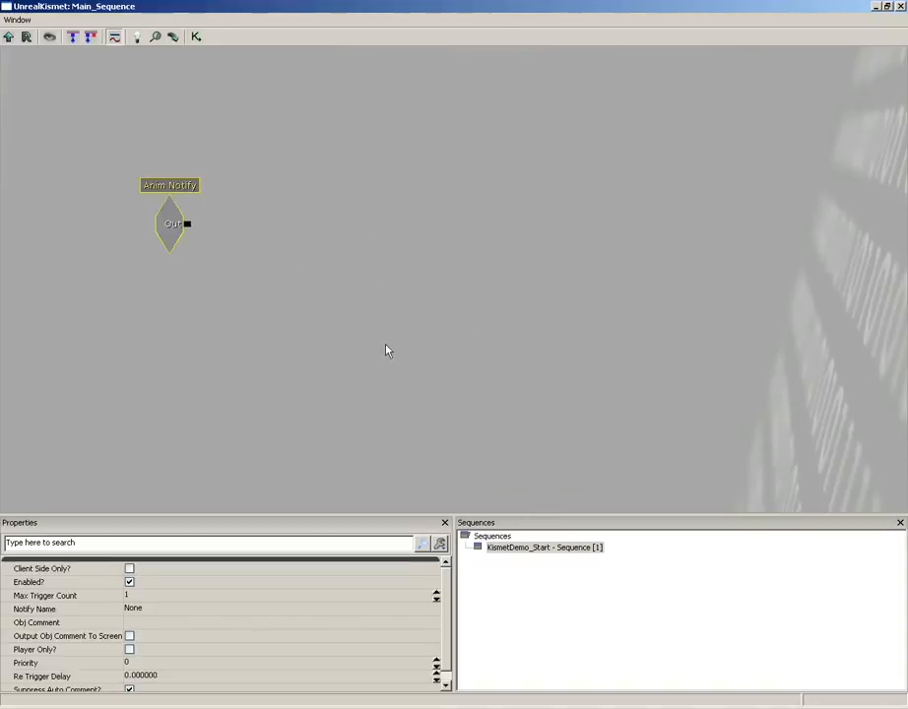
Add an Actor Factory action to the right of the Anim Notify event.
{"action": "left_click_drag", "start_coordinate": [376, 250], "coordinate": [505, 278]}
{"action": "right_click", "coordinate": [406, 191]}
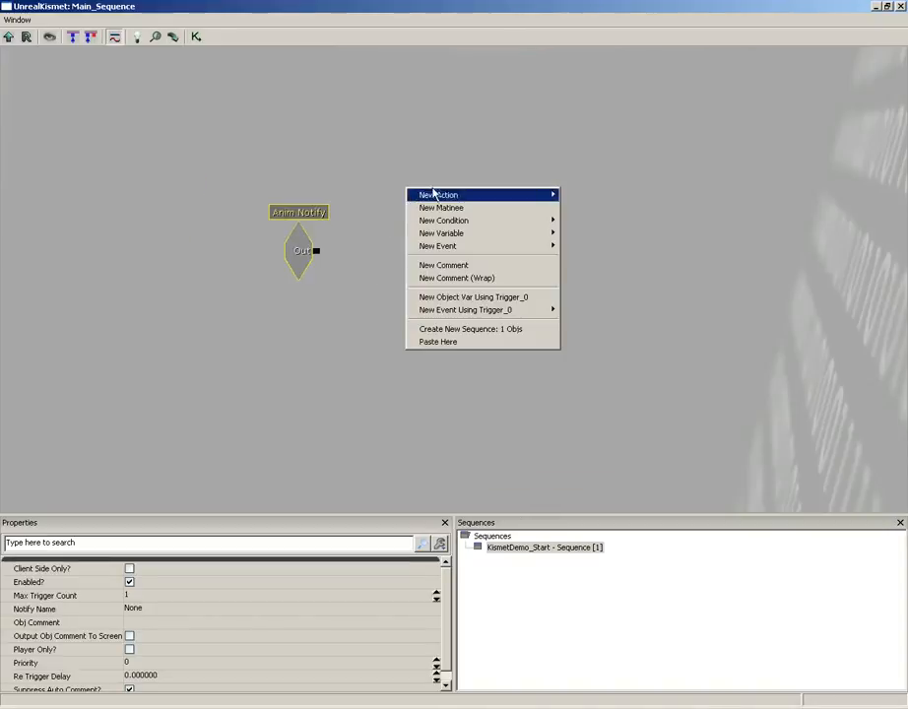
{"action": "mouse_move", "coordinate": [532, 195]}
{"action": "mouse_move", "coordinate": [621, 199]}
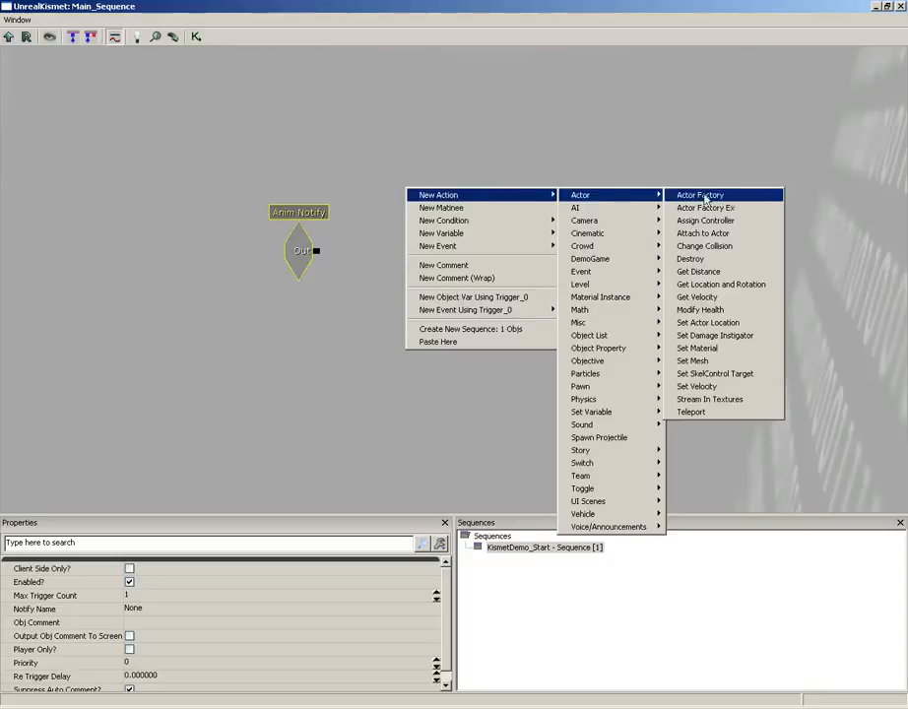
{"action": "left_click", "coordinate": [677, 195]}
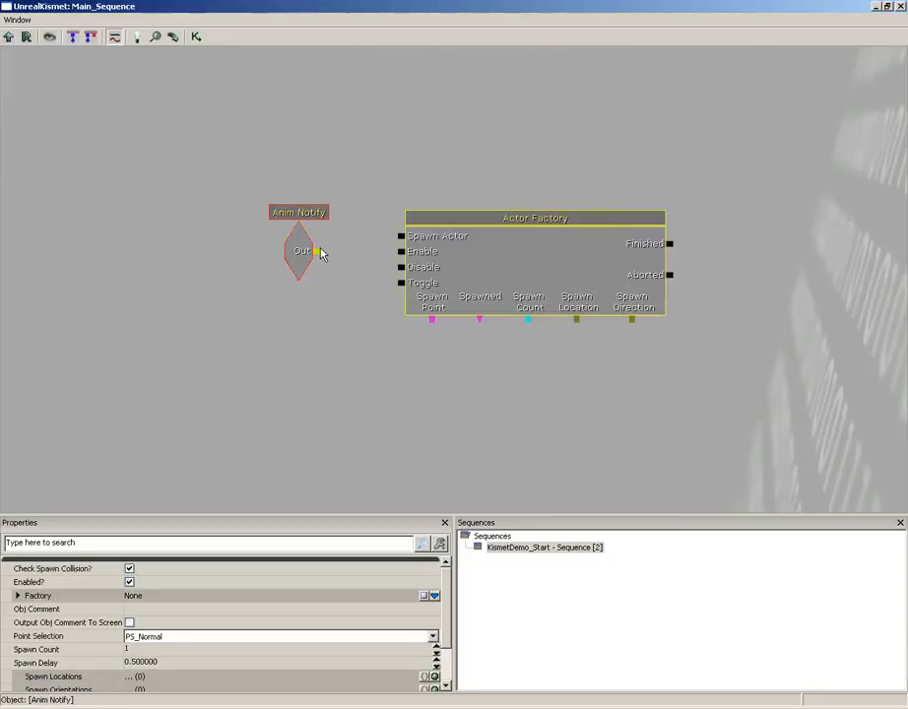
Connect the Anim Notify event's Out to the Actor Factory's Enable input and shift the event slightly down and left.
{"action": "left_click_drag", "start_coordinate": [318, 251], "coordinate": [403, 252]}
{"action": "left_click", "coordinate": [299, 251]}
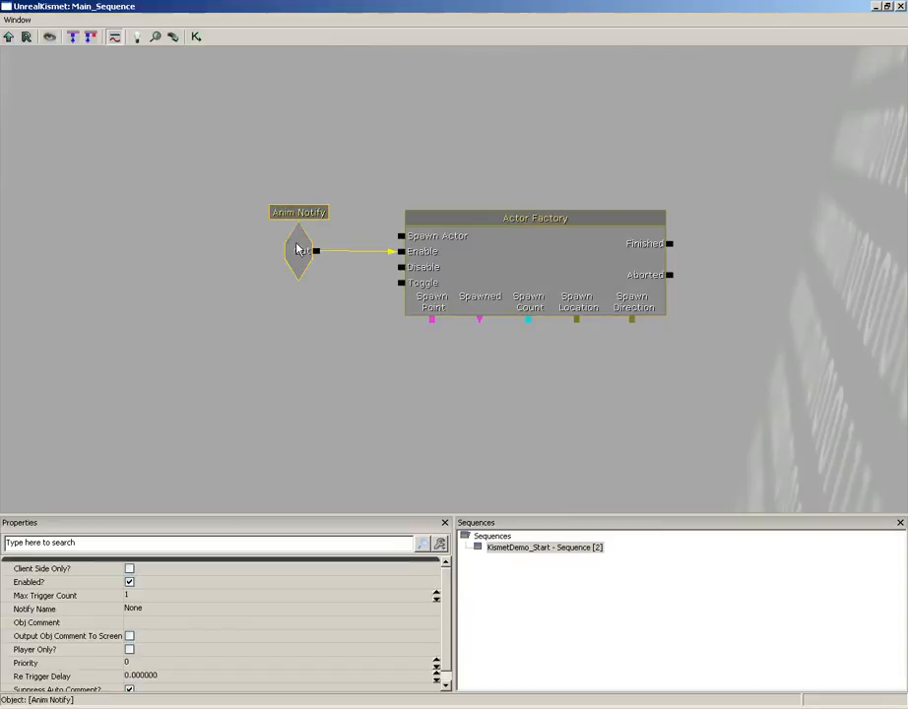
{"action": "left_click_drag", "start_coordinate": [295, 247], "coordinate": [262, 276]}
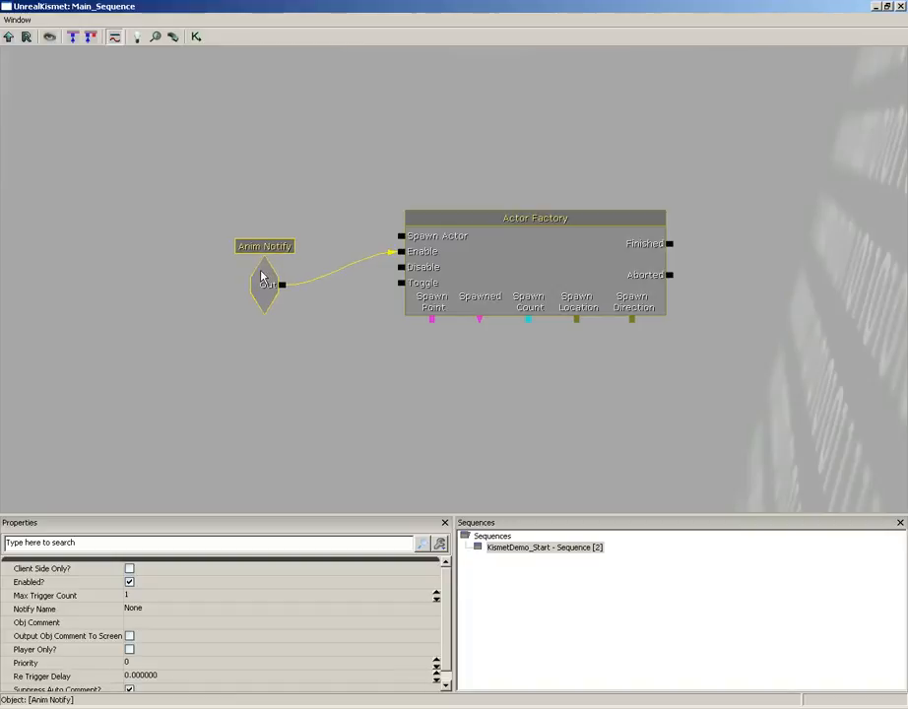
{"action": "left_click", "coordinate": [349, 192]}
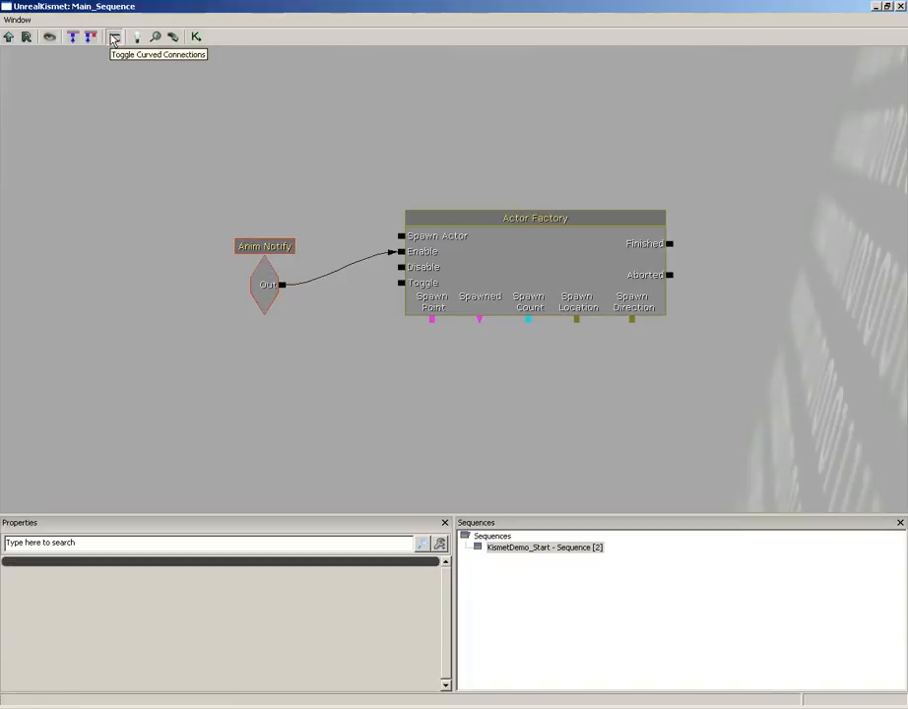
Compare straight and curved connection lines while moving the Anim Notify event well below the Actor Factory, ending with curved connections on.
{"action": "left_click", "coordinate": [113, 38]}
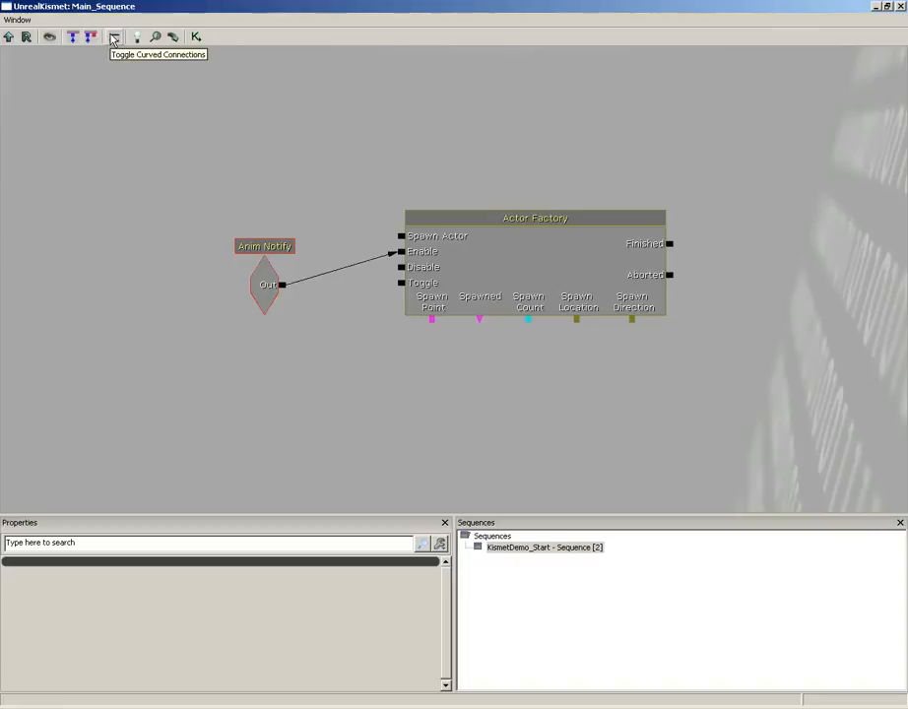
{"action": "left_click", "coordinate": [113, 38]}
{"action": "left_click", "coordinate": [114, 39]}
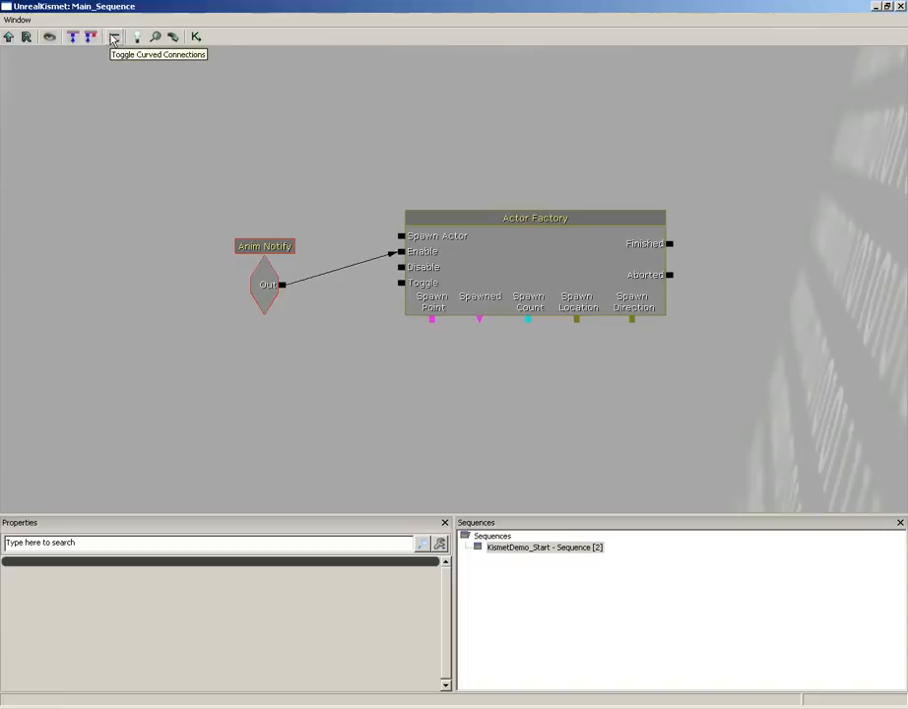
{"action": "left_click", "coordinate": [260, 295]}
{"action": "left_click_drag", "start_coordinate": [257, 292], "coordinate": [248, 393]}
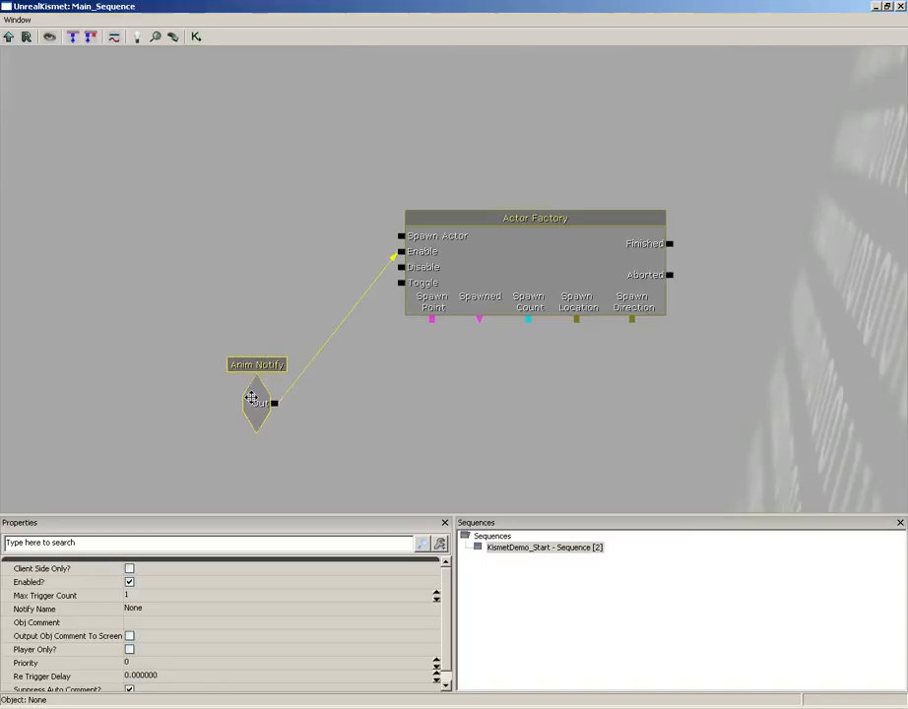
{"action": "left_click", "coordinate": [114, 36]}
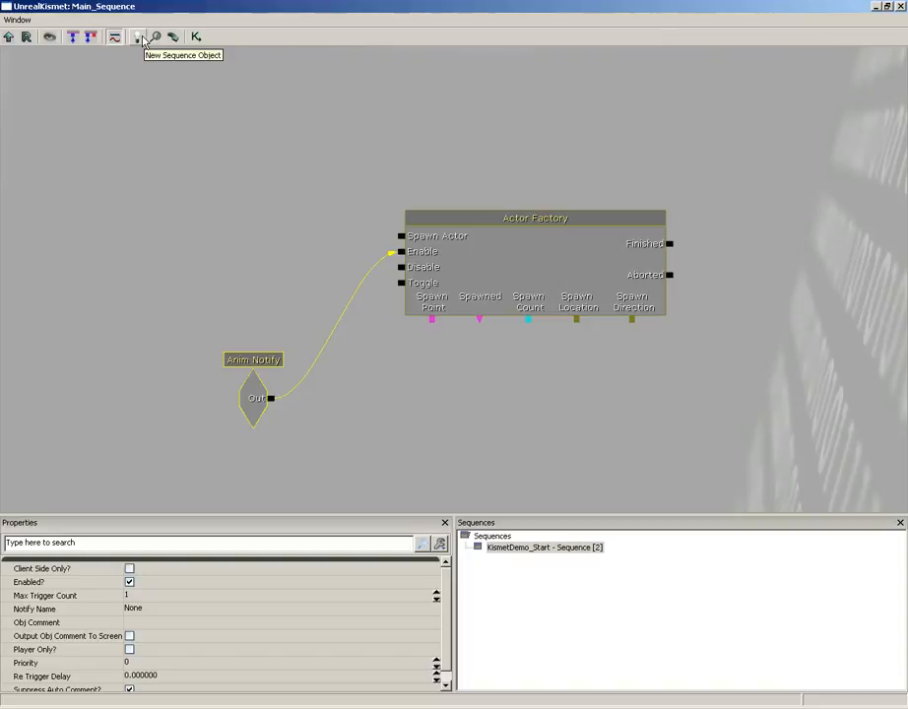
{"action": "right_click", "coordinate": [256, 177]}
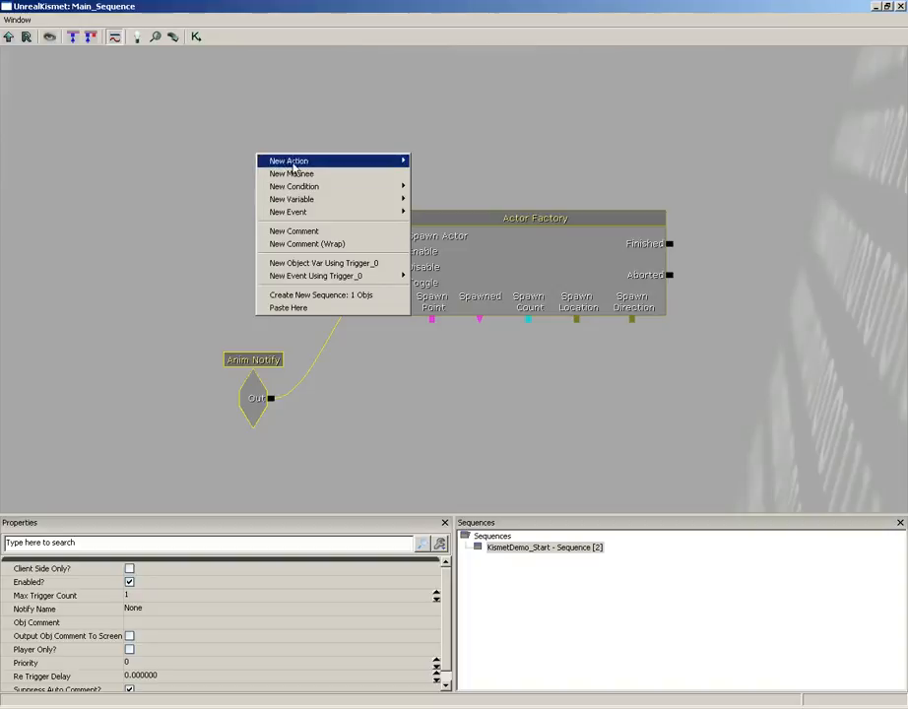
{"action": "mouse_move", "coordinate": [306, 197]}
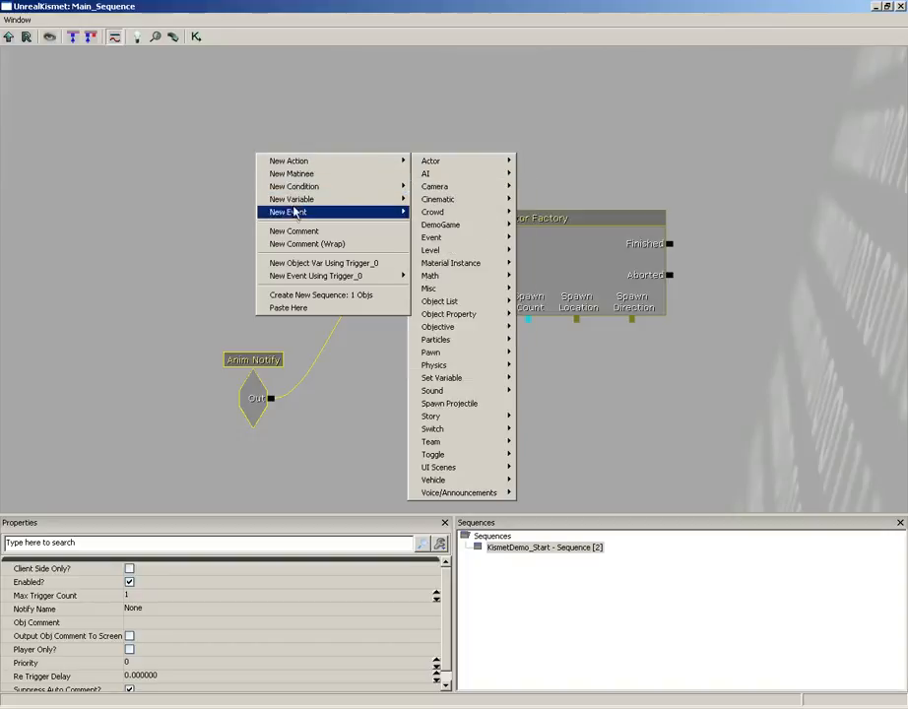
{"action": "left_click", "coordinate": [290, 138]}
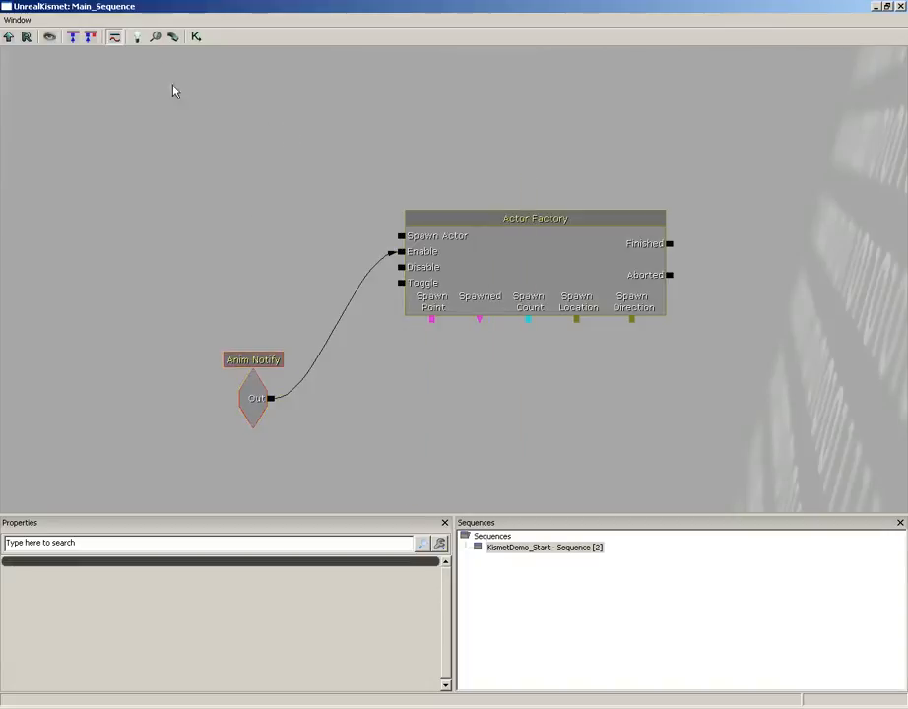
Search the available new sequence objects for "actor" and close the search without creating anything.
{"action": "left_click", "coordinate": [139, 38]}
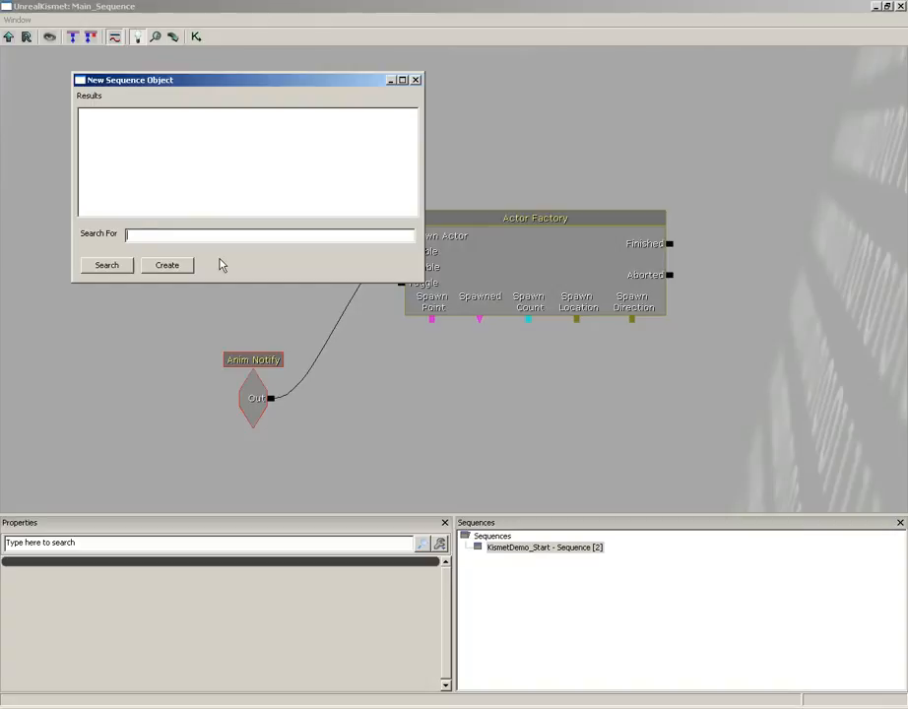
{"action": "type", "text": "actor"}
{"action": "key", "text": "Return"}
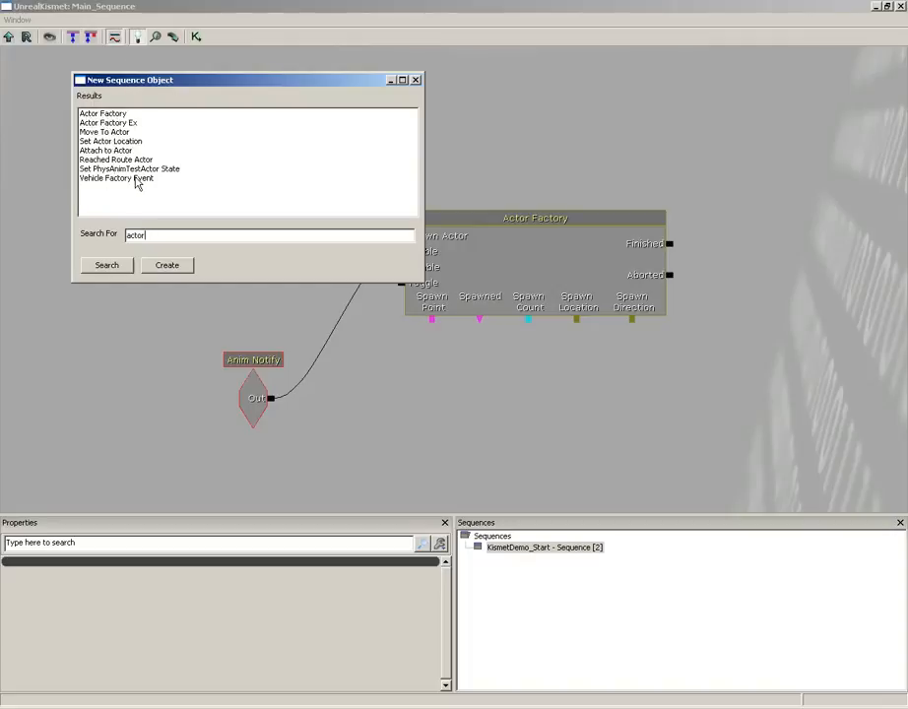
{"action": "left_click", "coordinate": [415, 81]}
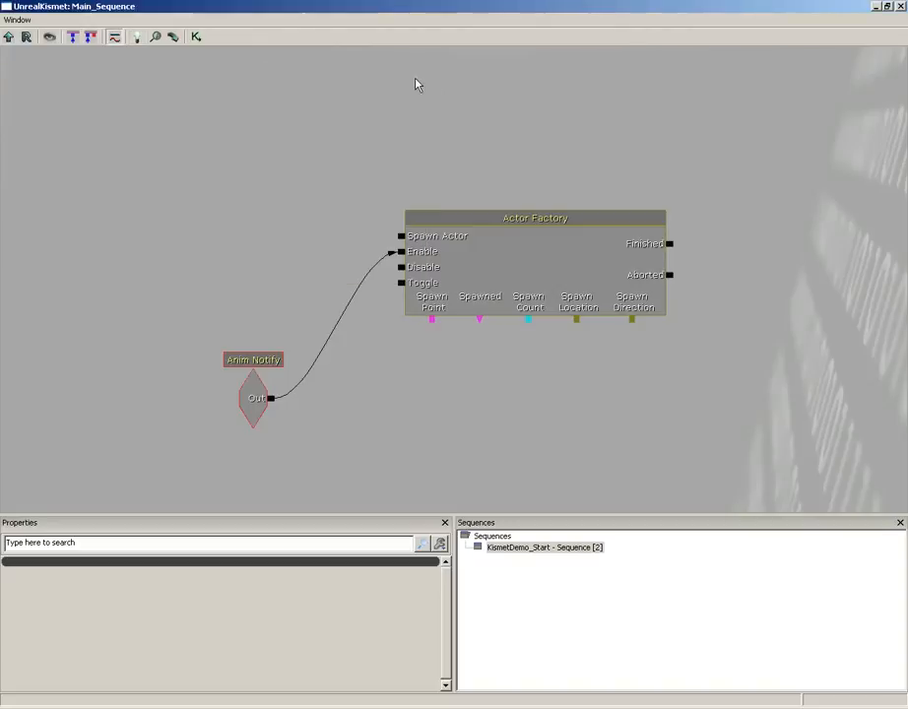
Browse the available new action categories, including Actor, Misc and Sound, without creating anything.
{"action": "right_click", "coordinate": [223, 129]}
{"action": "mouse_move", "coordinate": [263, 116]}
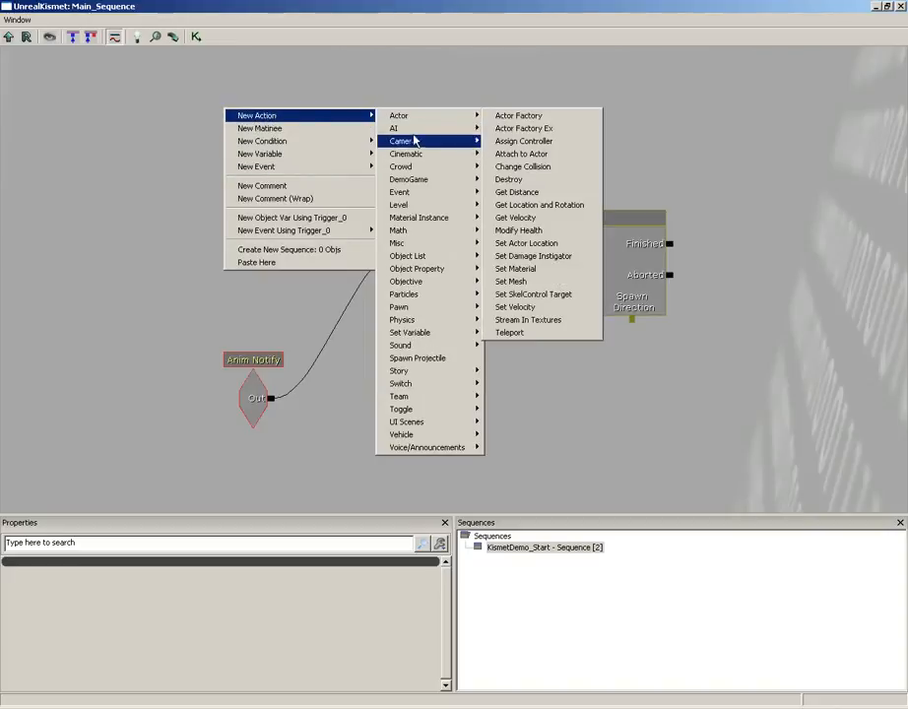
{"action": "mouse_move", "coordinate": [413, 167]}
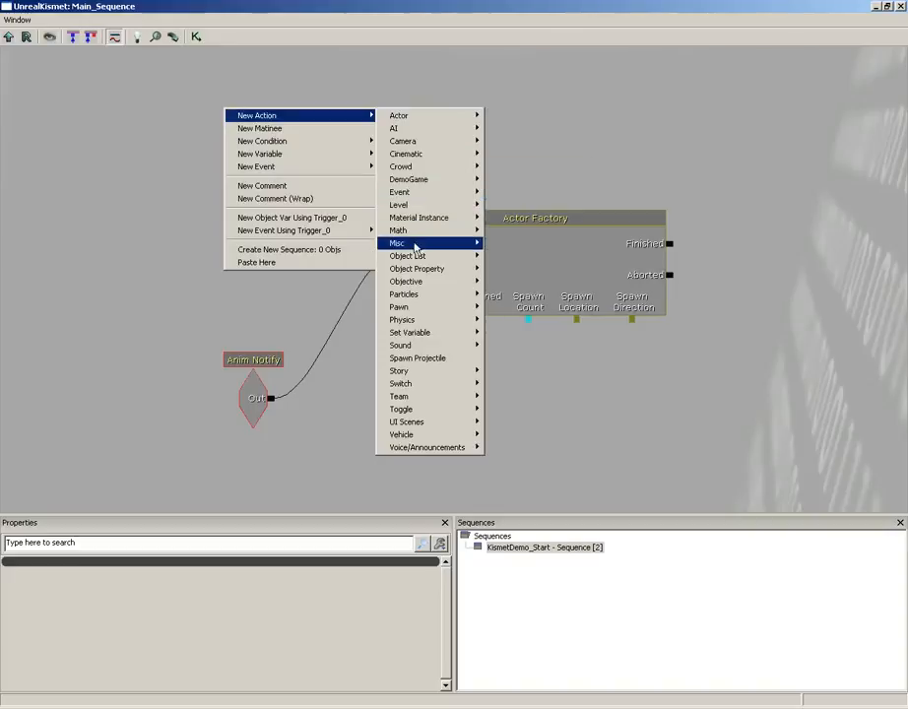
{"action": "mouse_move", "coordinate": [408, 282]}
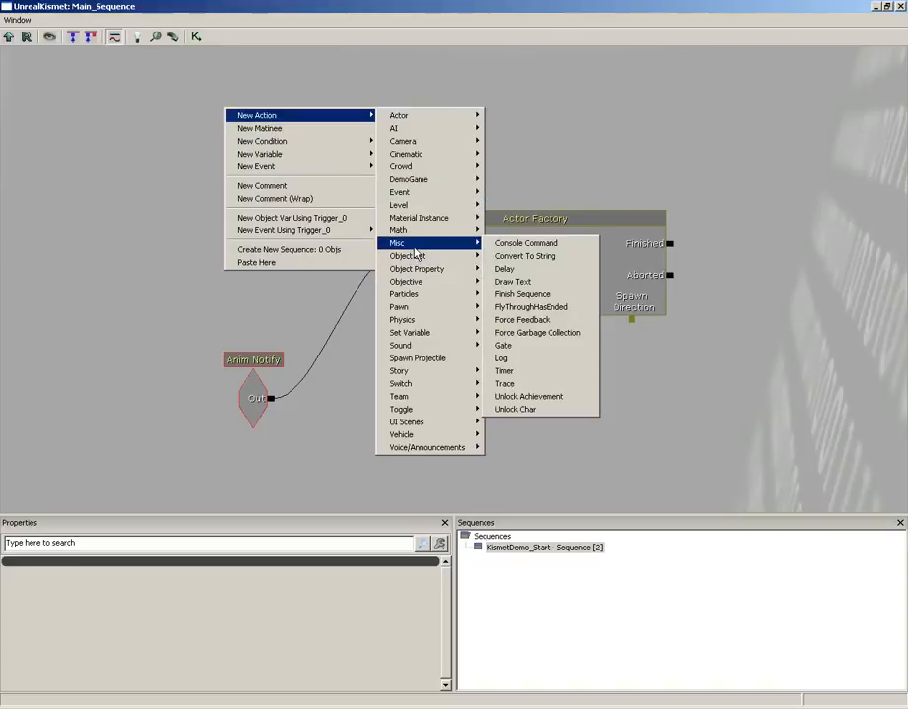
{"action": "mouse_move", "coordinate": [412, 141]}
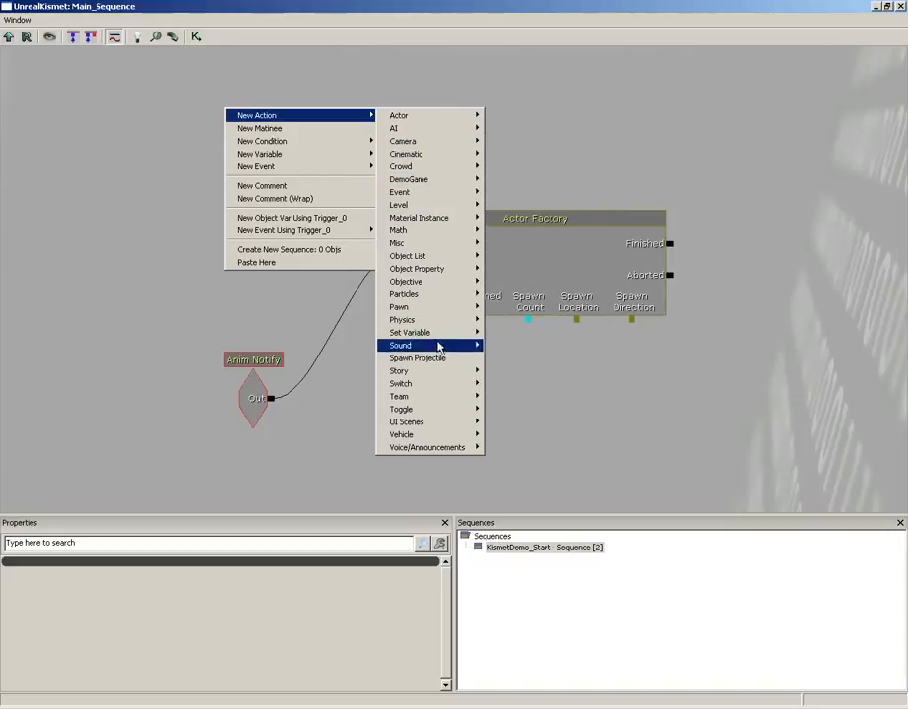
{"action": "mouse_move", "coordinate": [411, 345]}
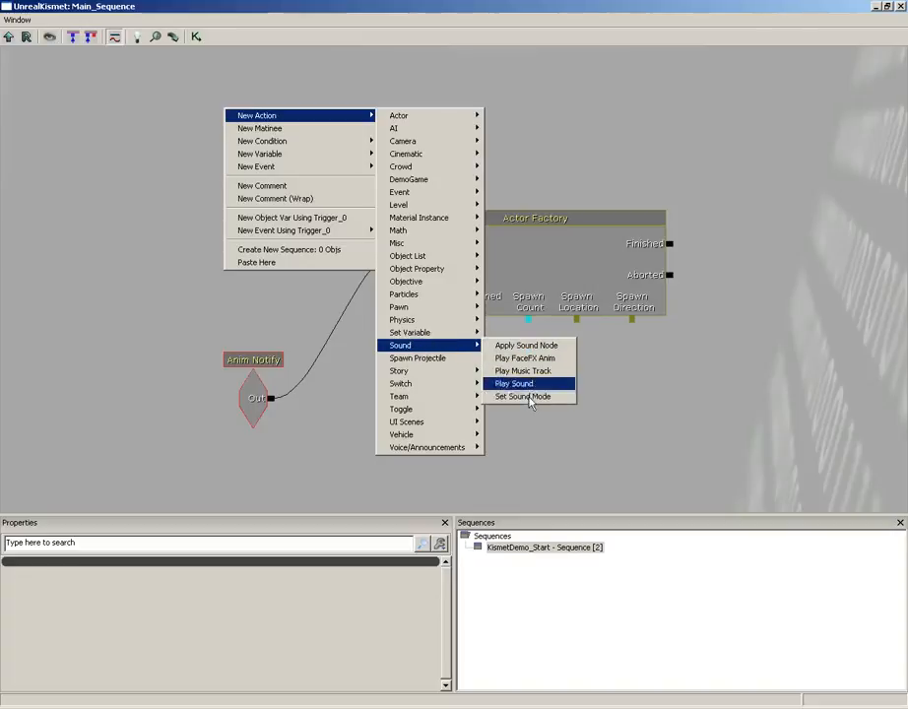
{"action": "left_click", "coordinate": [89, 278]}
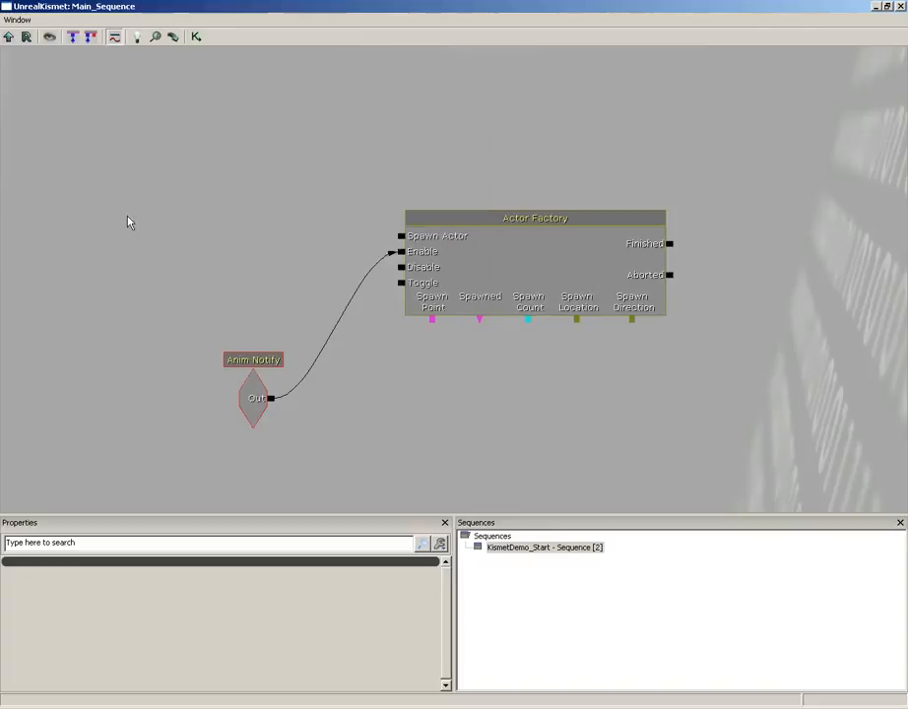
Review the search types offered by the Kismet search and look at the Kismet update list, closing both without changes.
{"action": "left_click", "coordinate": [154, 38]}
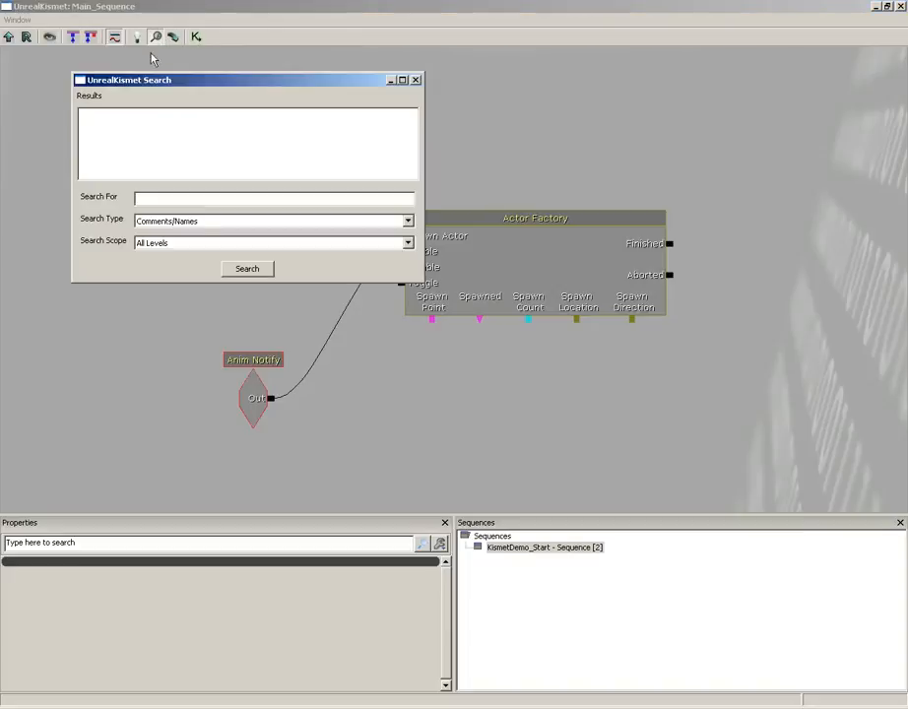
{"action": "left_click", "coordinate": [212, 222]}
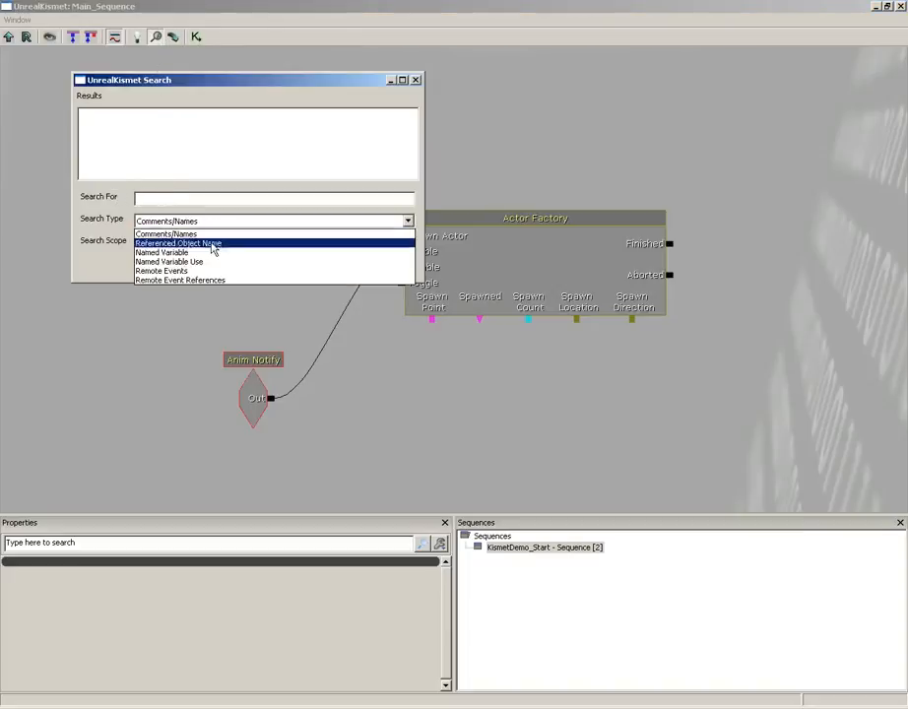
{"action": "left_click", "coordinate": [86, 272]}
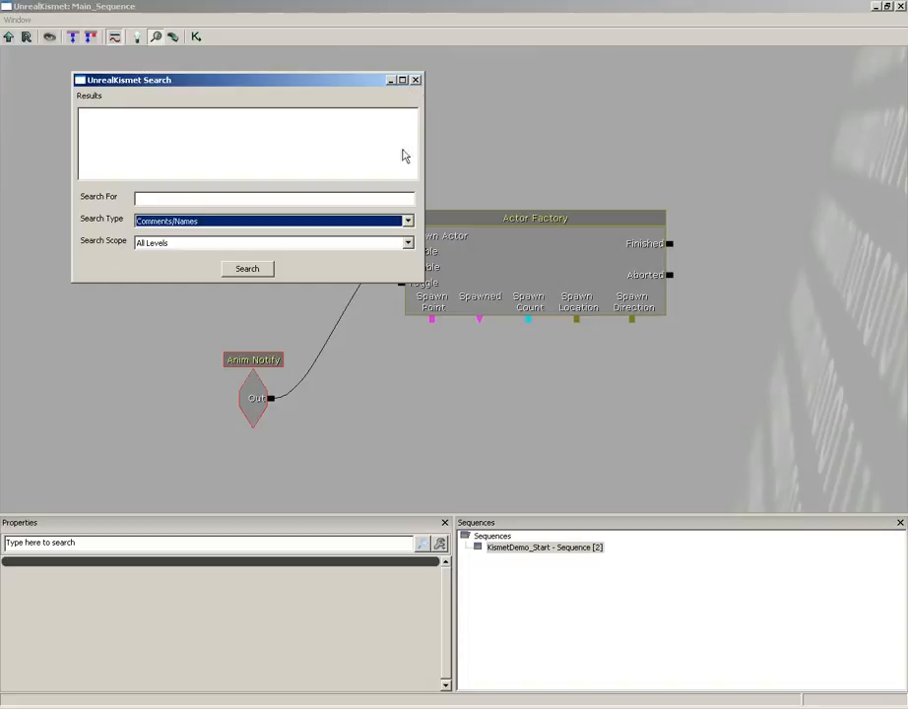
{"action": "left_click", "coordinate": [417, 80]}
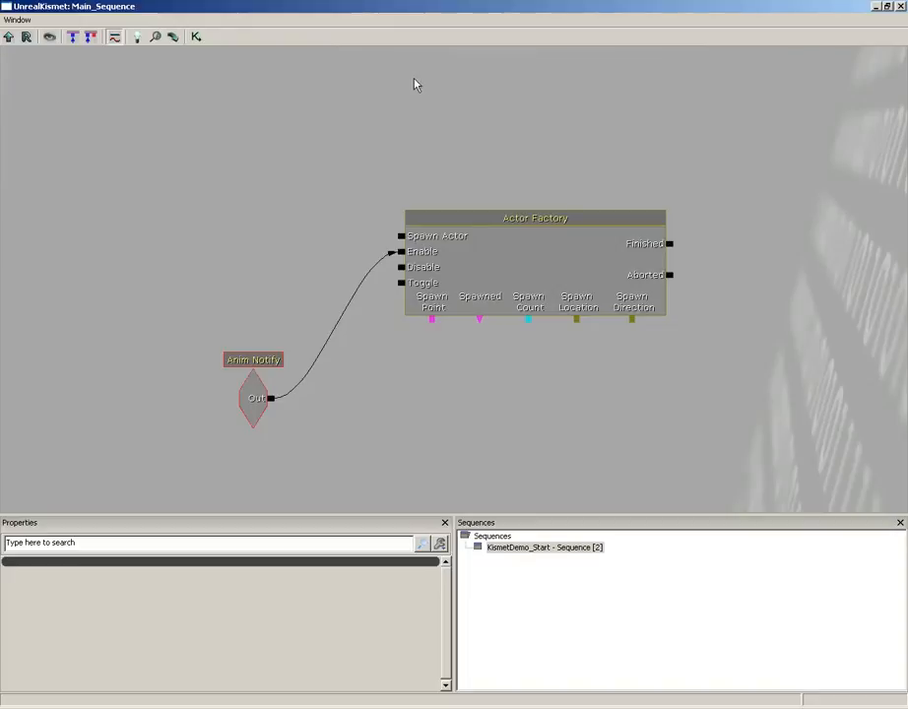
{"action": "left_click", "coordinate": [172, 37]}
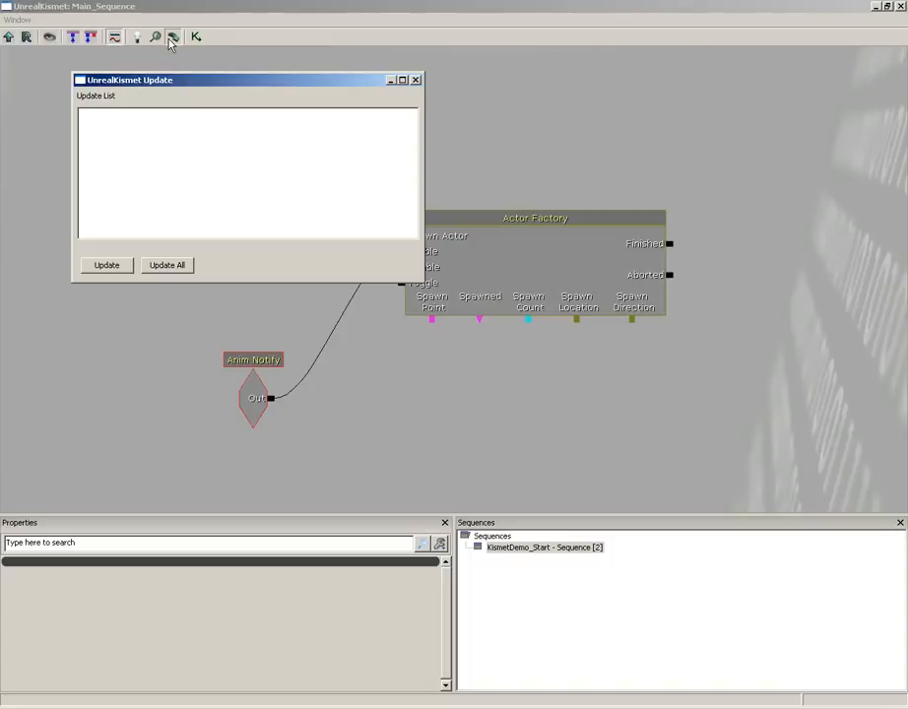
{"action": "left_click", "coordinate": [415, 79]}
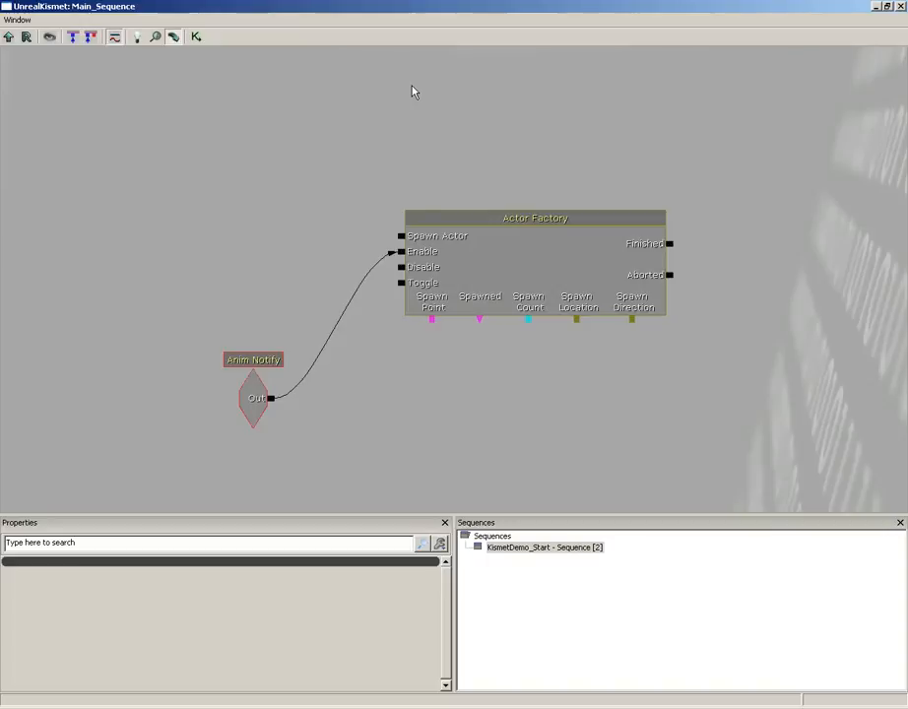
Inspect the properties of the Anim Notify event and of the Actor Factory action.
{"action": "left_click", "coordinate": [246, 396]}
{"action": "left_click", "coordinate": [467, 257], "text": "ctrl"}
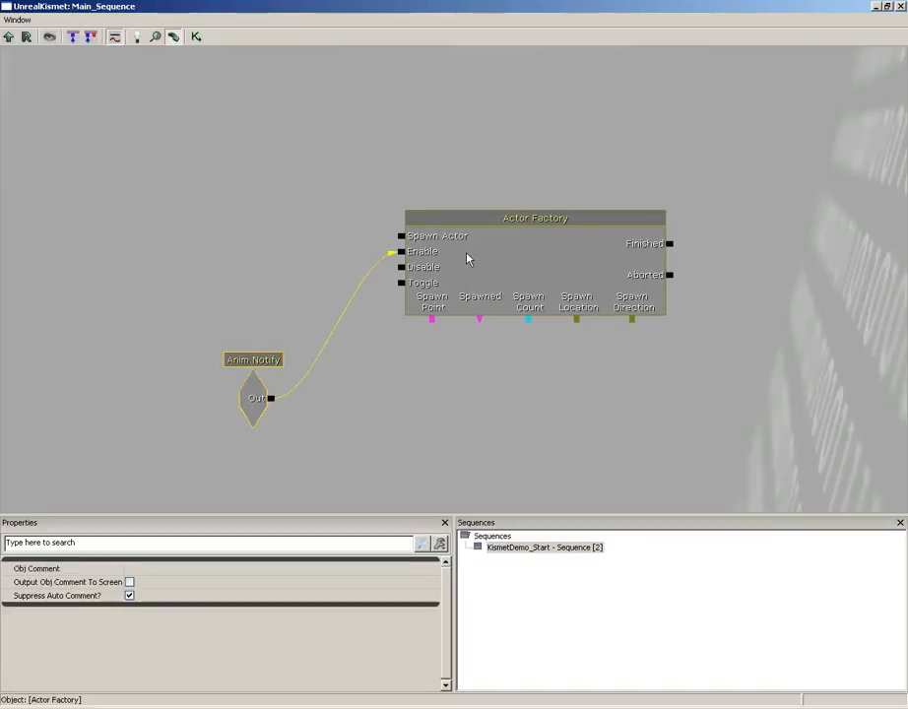
{"action": "left_click", "coordinate": [441, 408]}
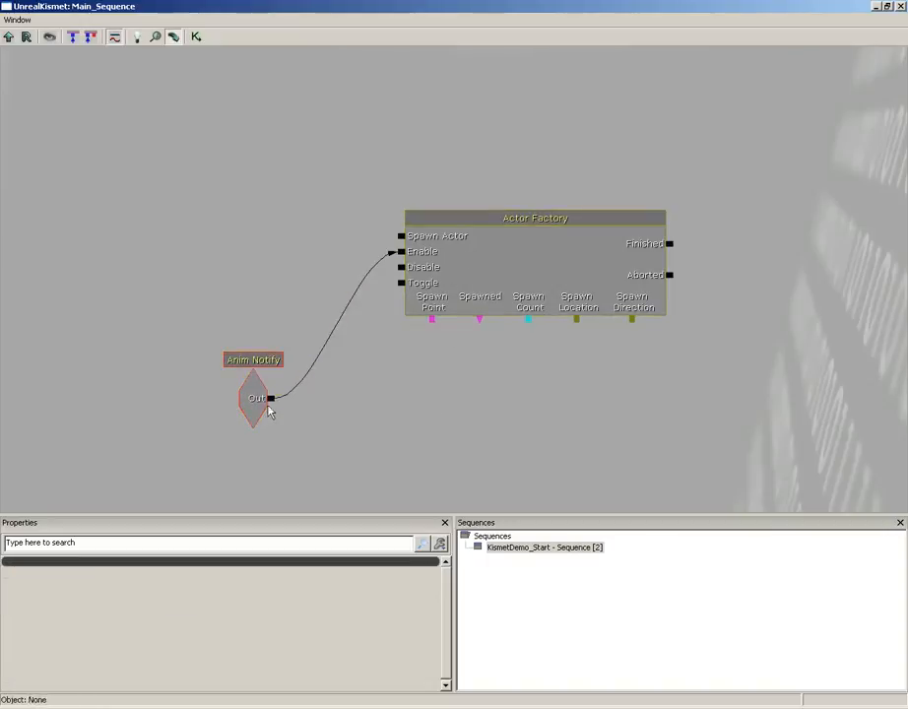
{"action": "left_click", "coordinate": [265, 401]}
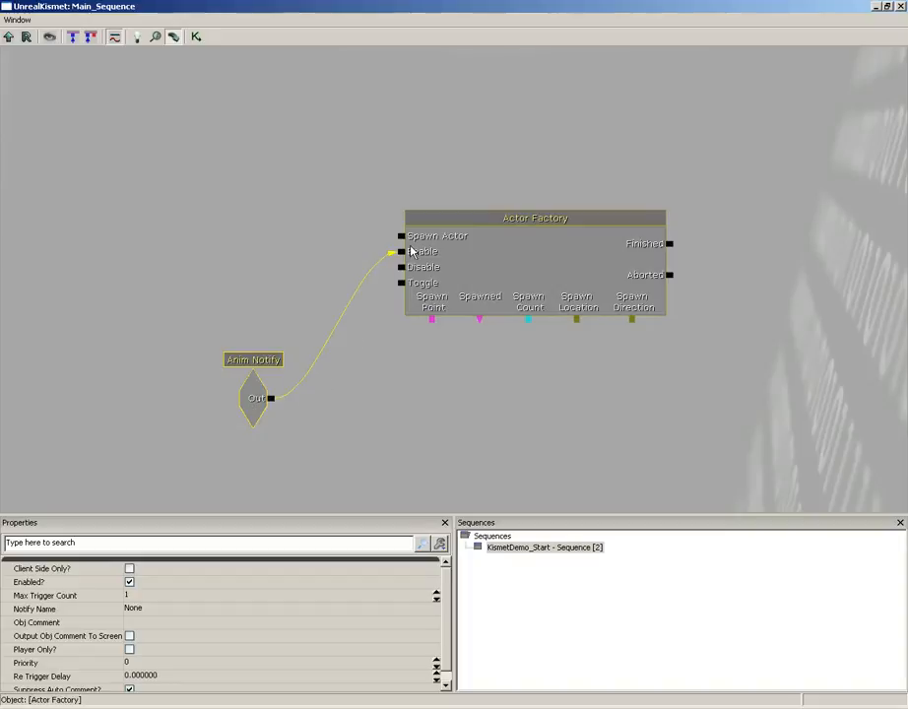
{"action": "left_click", "coordinate": [499, 253]}
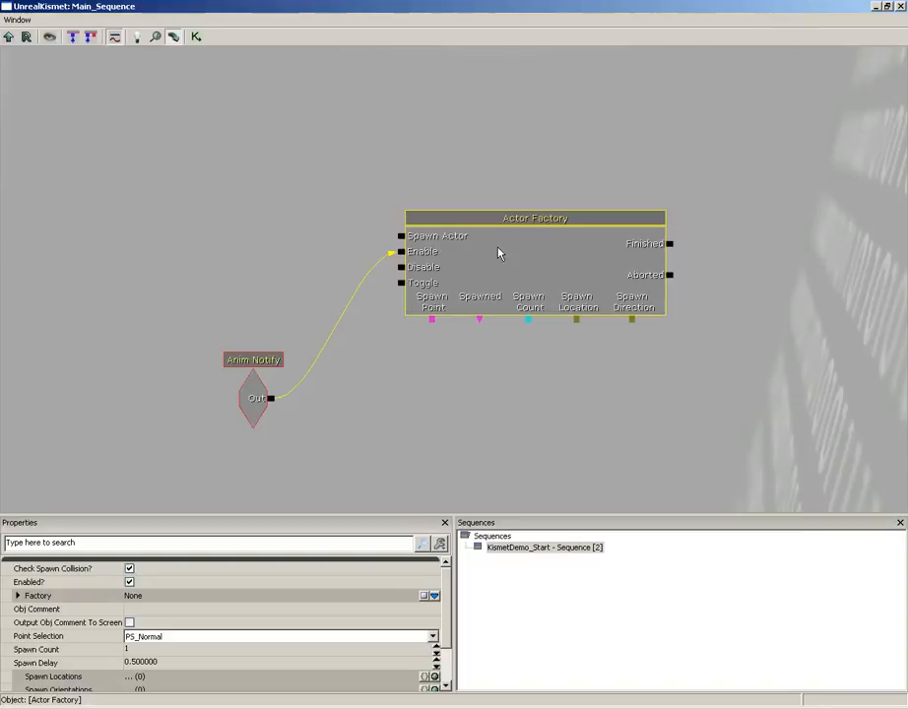
Delete the Anim Notify event and the Actor Factory action together from the sequence.
{"action": "left_click", "coordinate": [337, 218]}
{"action": "left_click_drag", "start_coordinate": [149, 87], "coordinate": [532, 431], "text": "ctrl+alt"}
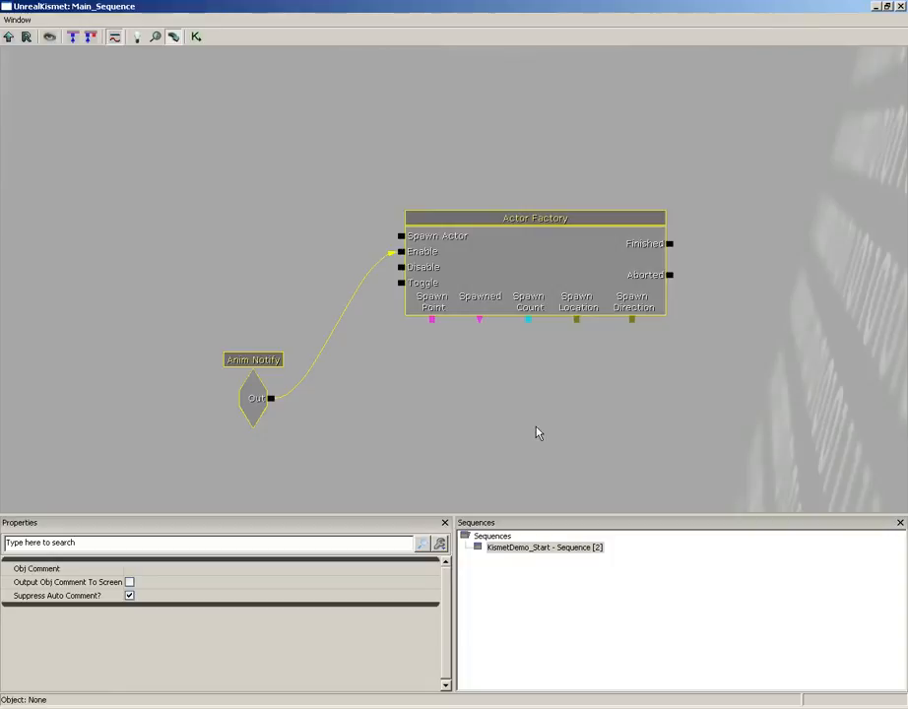
{"action": "key", "text": "Delete"}
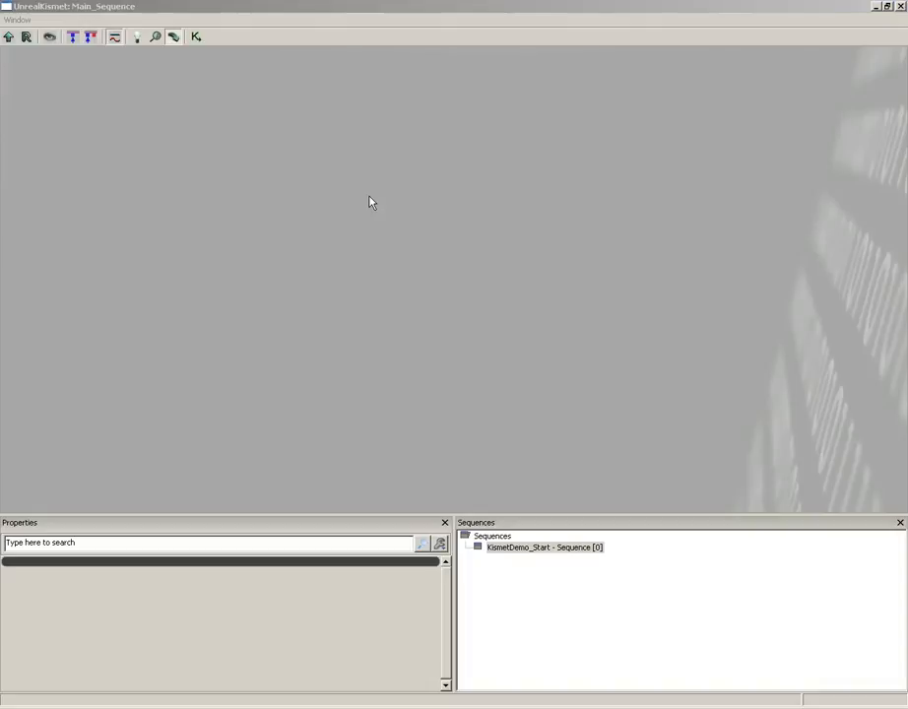
{"action": "left_click", "coordinate": [899, 6]}
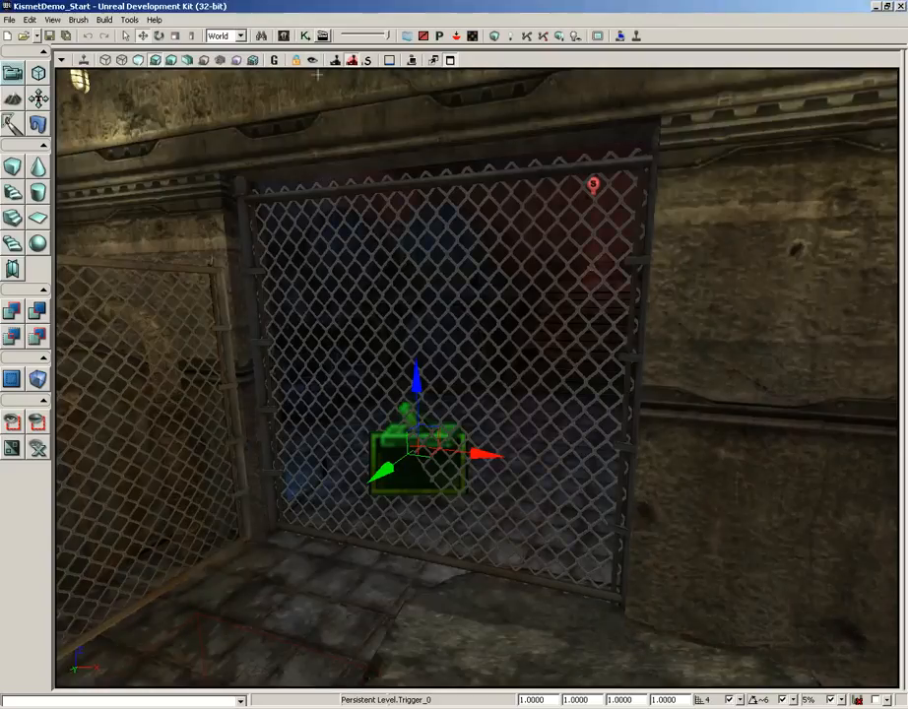
{"action": "left_click", "coordinate": [306, 35]}
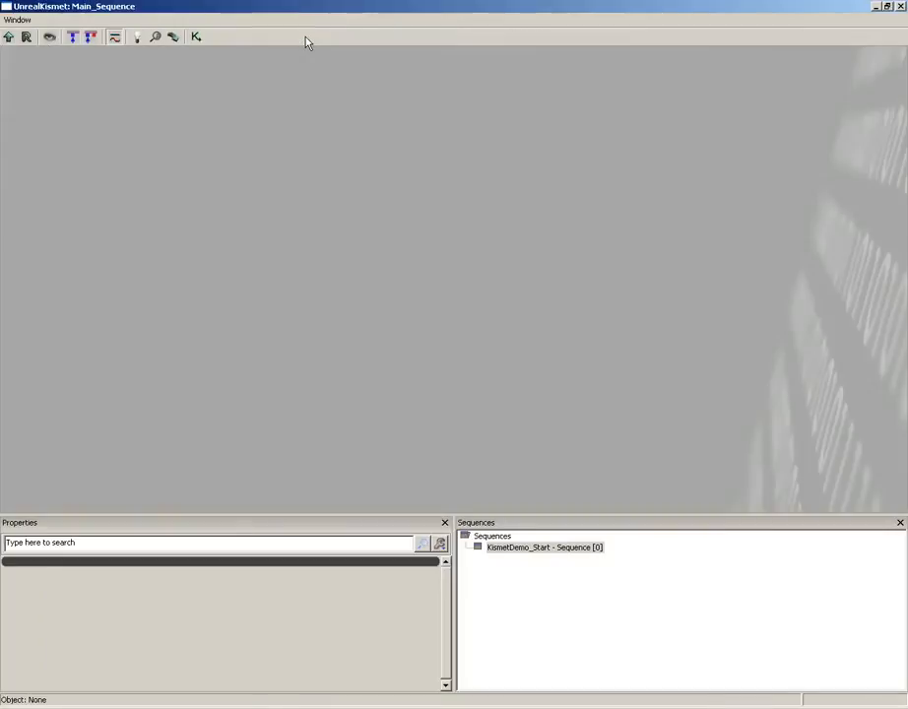
{"action": "right_click", "coordinate": [258, 164]}
{"action": "mouse_move", "coordinate": [320, 268]}
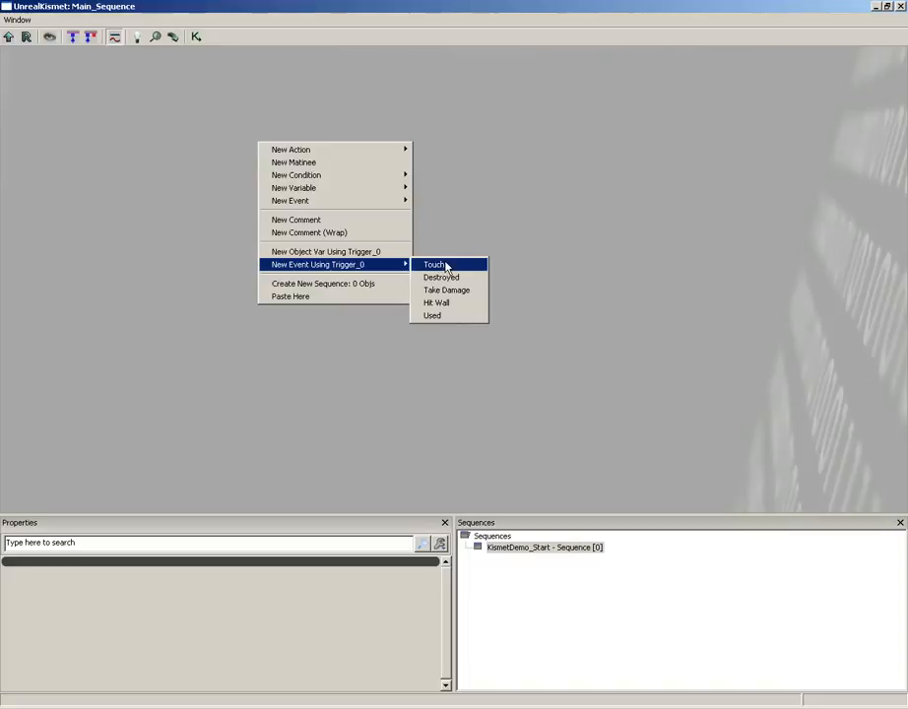
{"action": "left_click", "coordinate": [433, 316]}
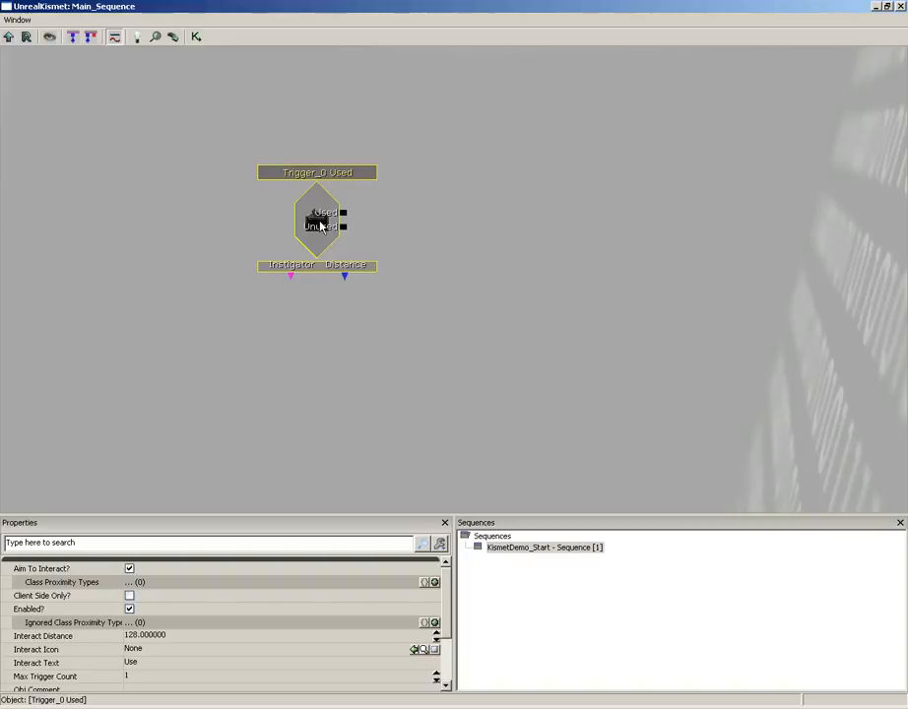
{"action": "key", "text": "Delete"}
Create a Touch event using Trigger_0 and set its Max Trigger Count to 0.
{"action": "right_click", "coordinate": [281, 199]}
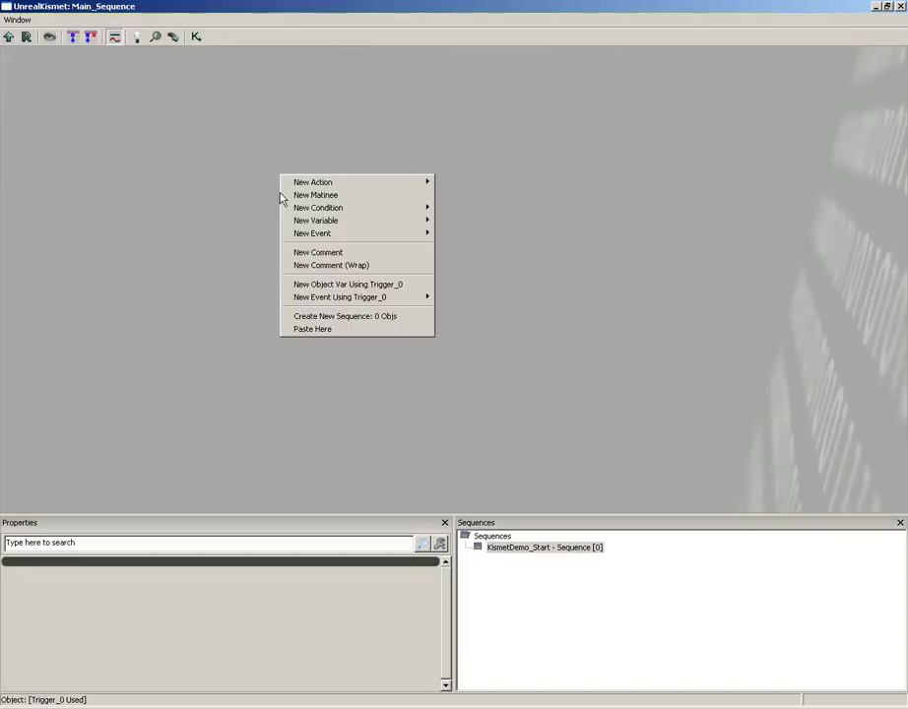
{"action": "mouse_move", "coordinate": [335, 297]}
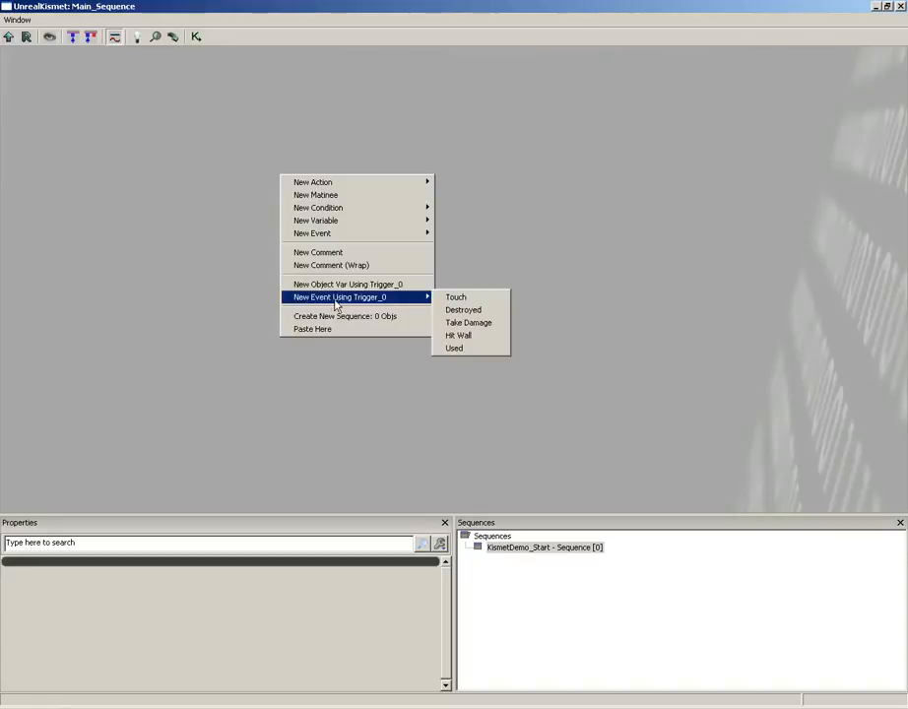
{"action": "left_click", "coordinate": [456, 297]}
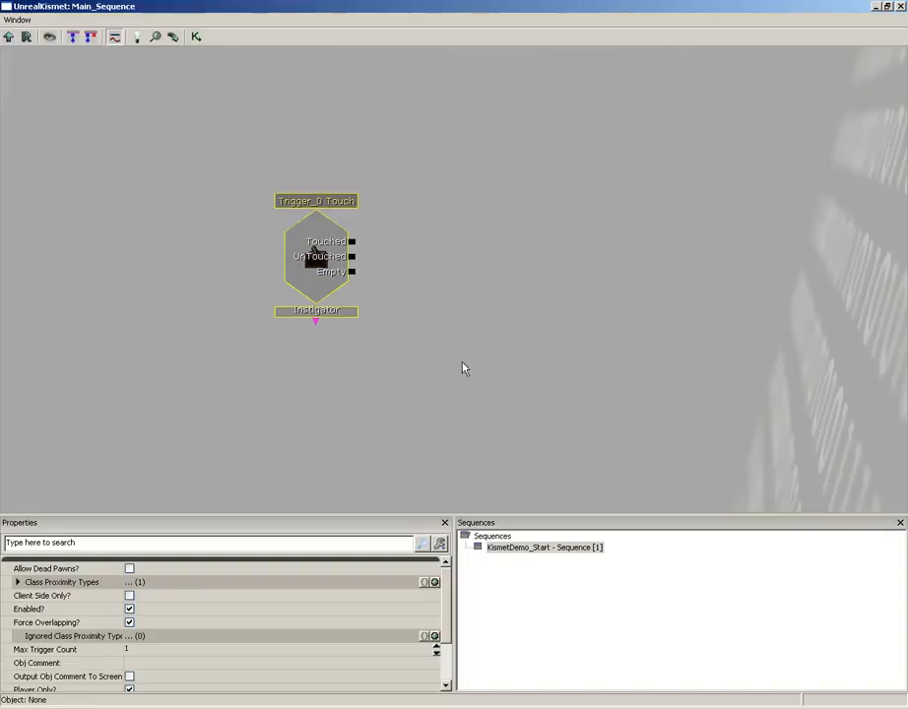
{"action": "left_click", "coordinate": [101, 652]}
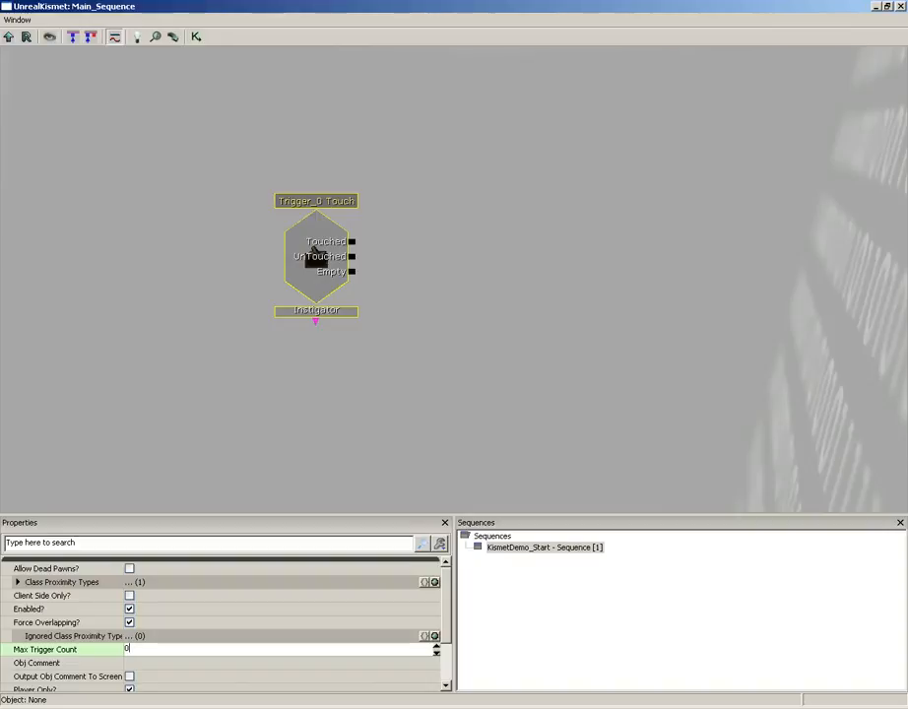
{"action": "left_click", "coordinate": [473, 256]}
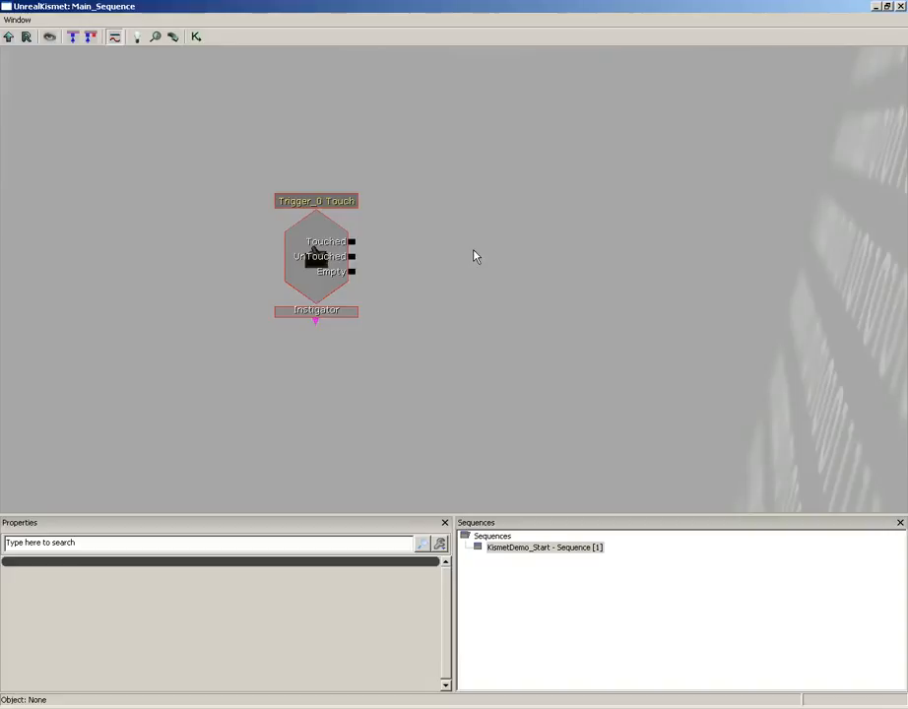
Add a Matinee to the right of the Trigger_0 Touch event and connect Touched to its Play input.
{"action": "right_click", "coordinate": [419, 224]}
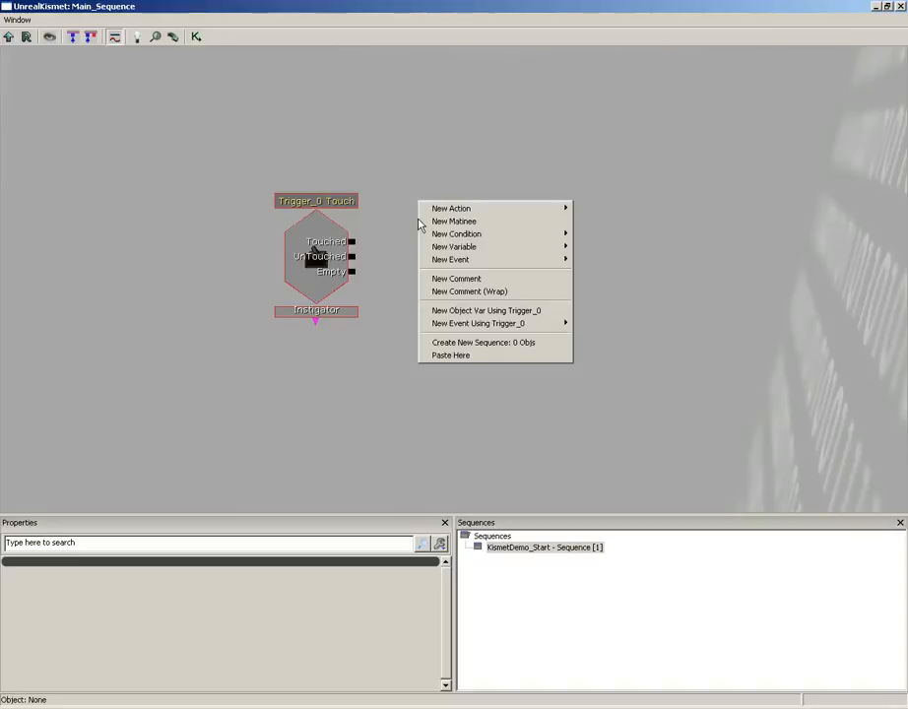
{"action": "left_click", "coordinate": [472, 221]}
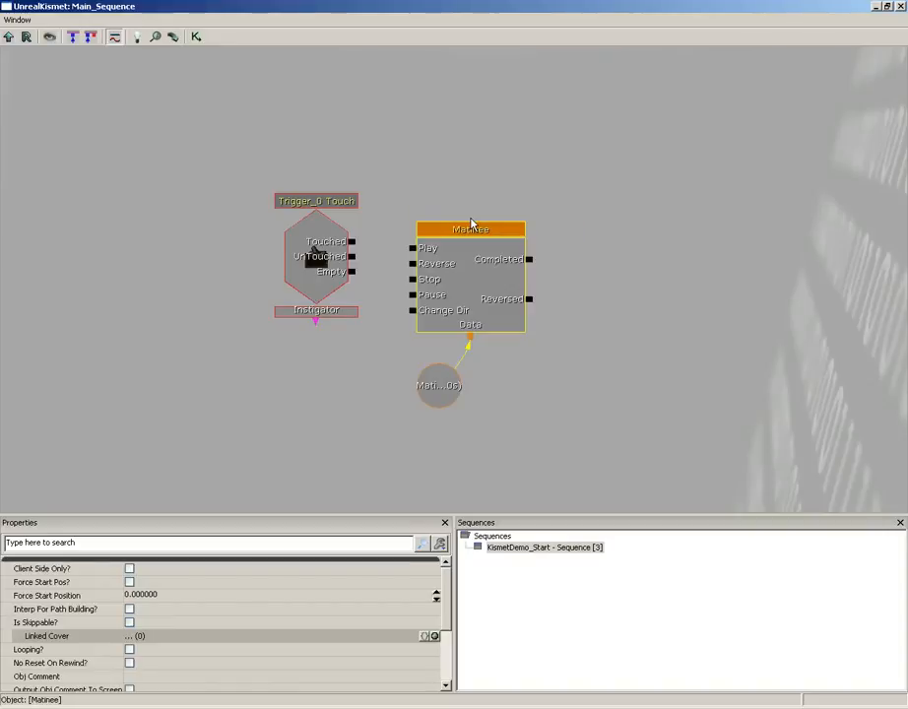
{"action": "left_click", "coordinate": [318, 251]}
{"action": "left_click_drag", "start_coordinate": [317, 252], "coordinate": [290, 268]}
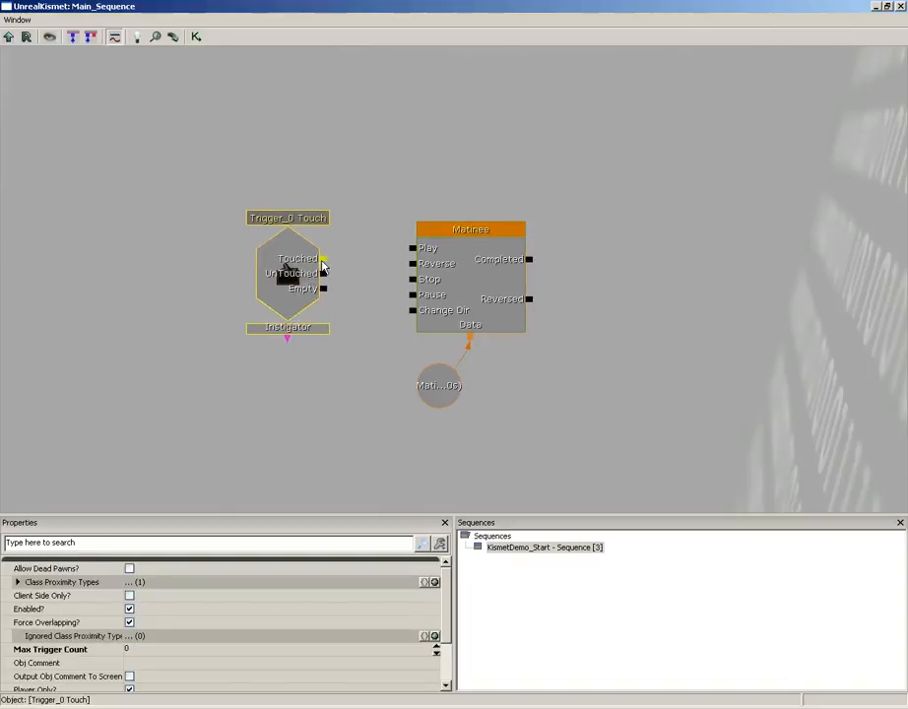
{"action": "left_click_drag", "start_coordinate": [324, 259], "coordinate": [414, 250]}
Open the Matinee object for editing and close the Kismet editor to reveal the level.
{"action": "left_click", "coordinate": [491, 271]}
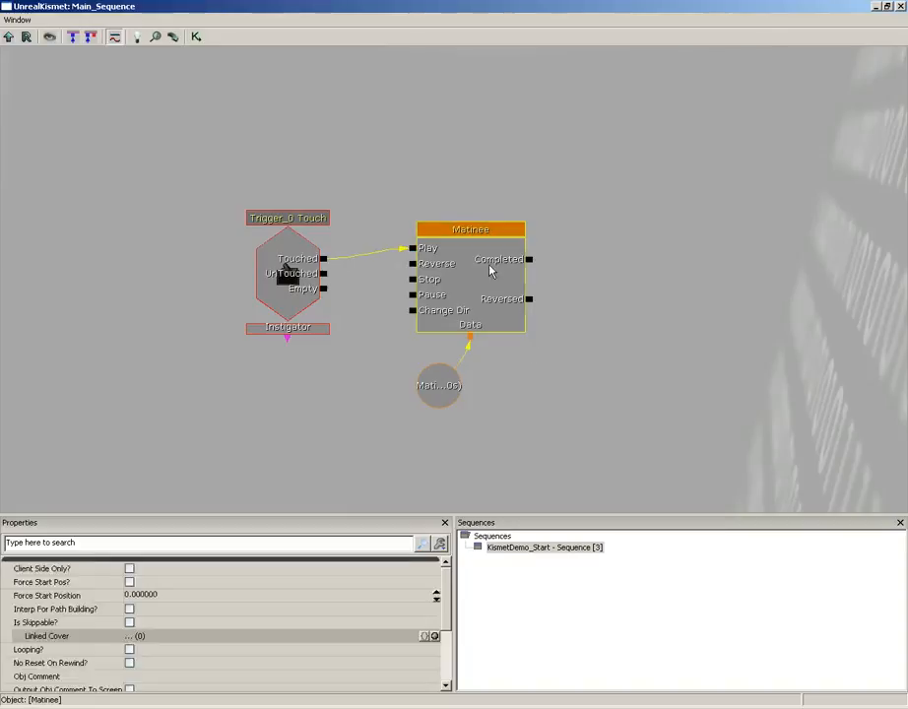
{"action": "double_click", "coordinate": [490, 271]}
{"action": "left_click", "coordinate": [899, 6]}
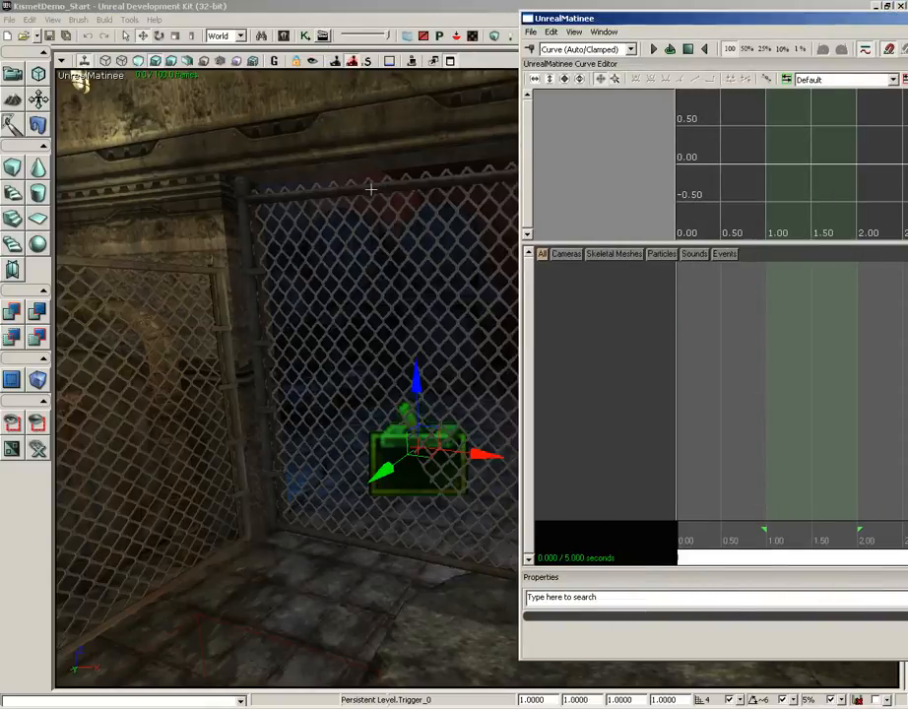
Select the chain-link gate in the level and add a new empty Matinee group for it named SlidingGate.
{"action": "left_click", "coordinate": [370, 188]}
{"action": "left_click_drag", "start_coordinate": [629, 17], "coordinate": [343, 20]}
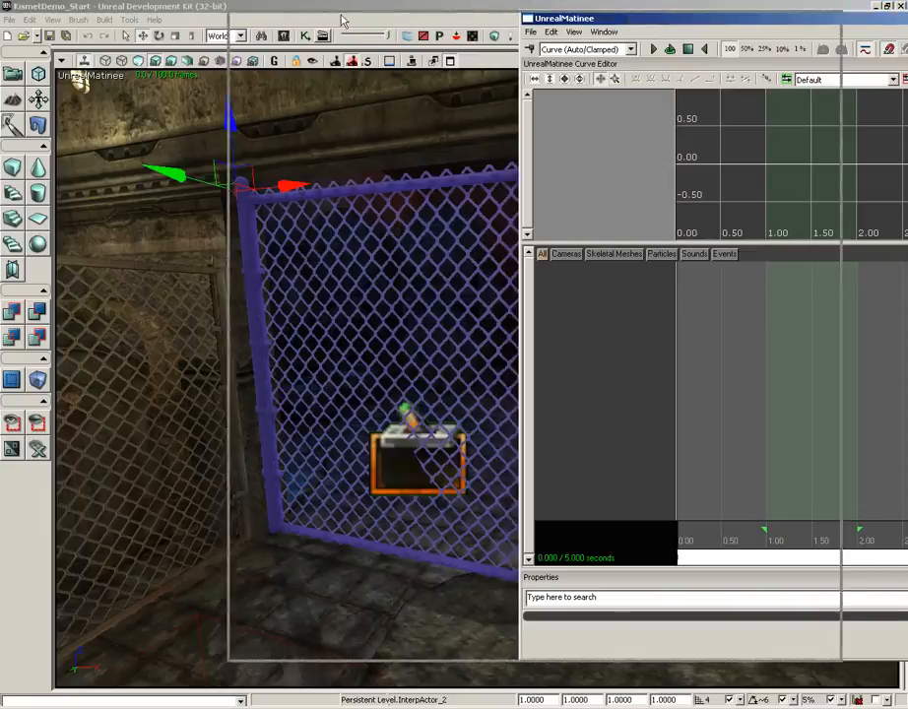
{"action": "right_click", "coordinate": [284, 266]}
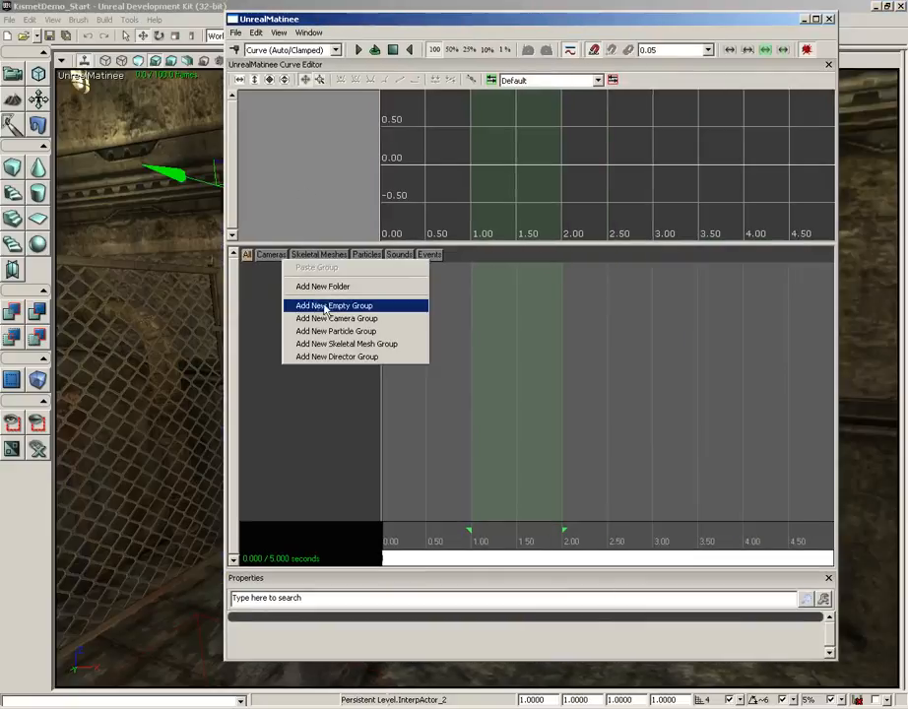
{"action": "left_click", "coordinate": [324, 306]}
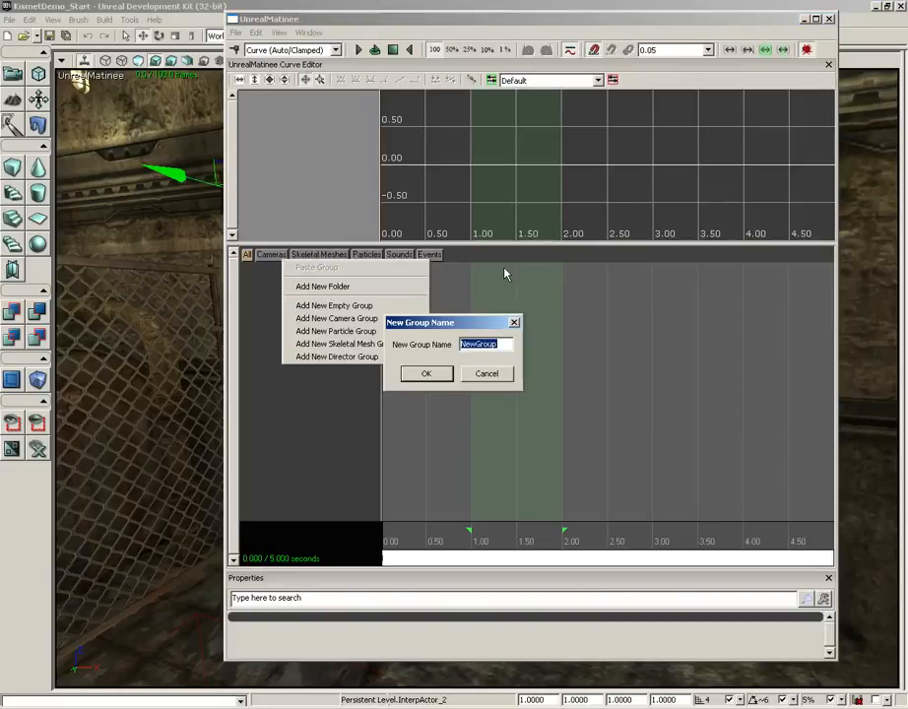
{"action": "type", "text": "SlidingGate"}
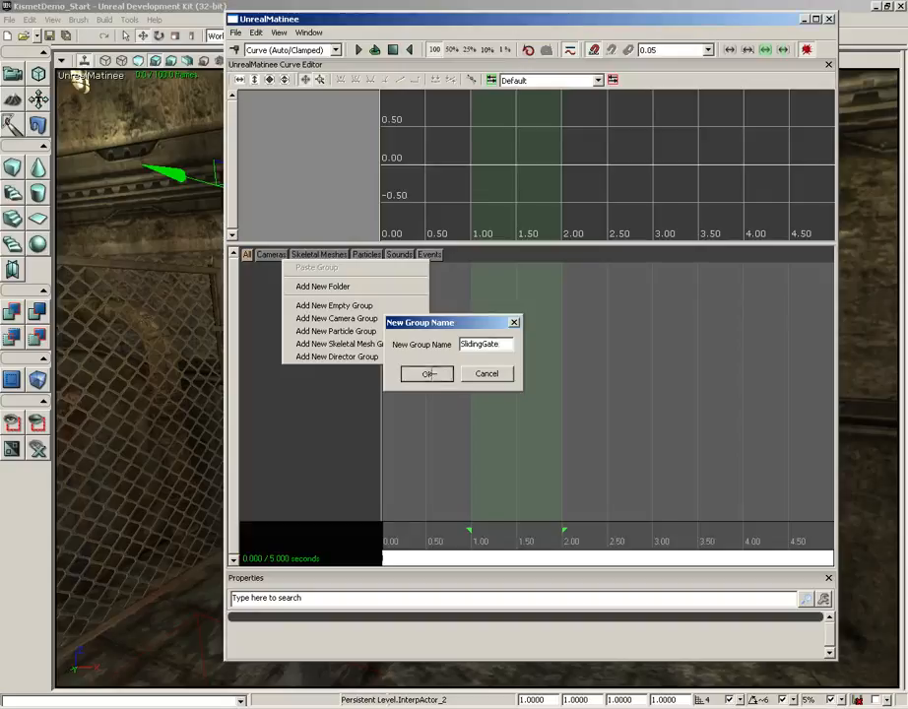
{"action": "left_click", "coordinate": [427, 373]}
{"action": "left_click", "coordinate": [305, 276]}
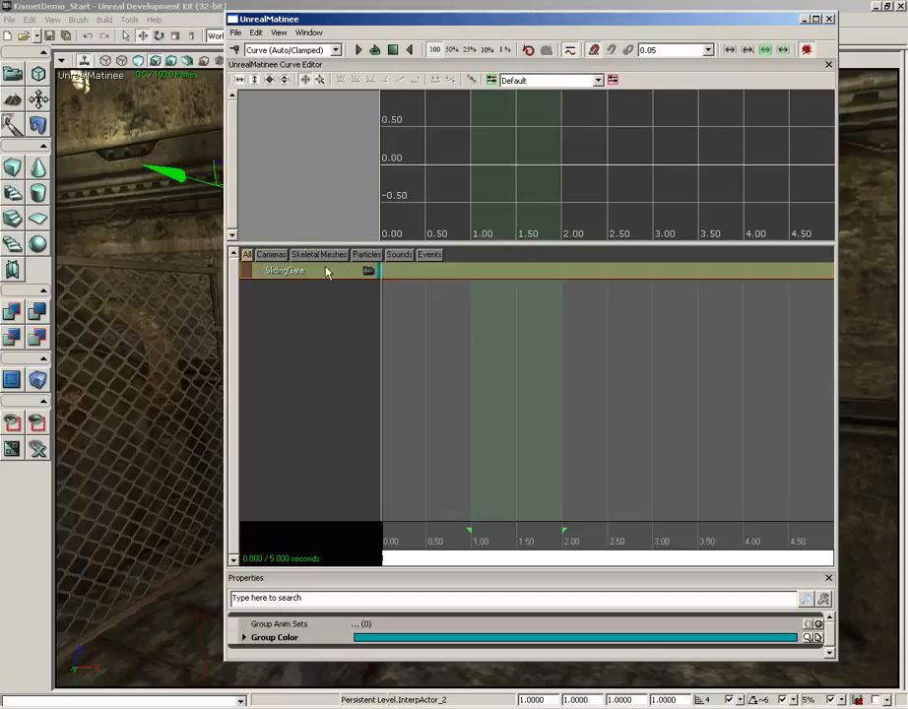
Add a Movement track to the SlidingGate group.
{"action": "left_click_drag", "start_coordinate": [356, 21], "coordinate": [563, 18]}
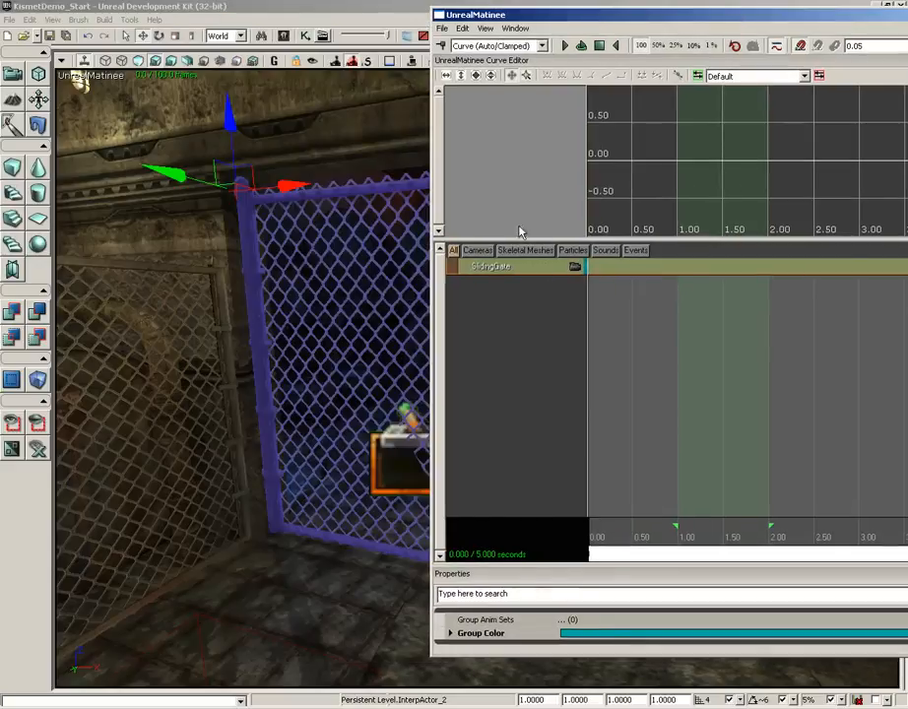
{"action": "right_click", "coordinate": [494, 273]}
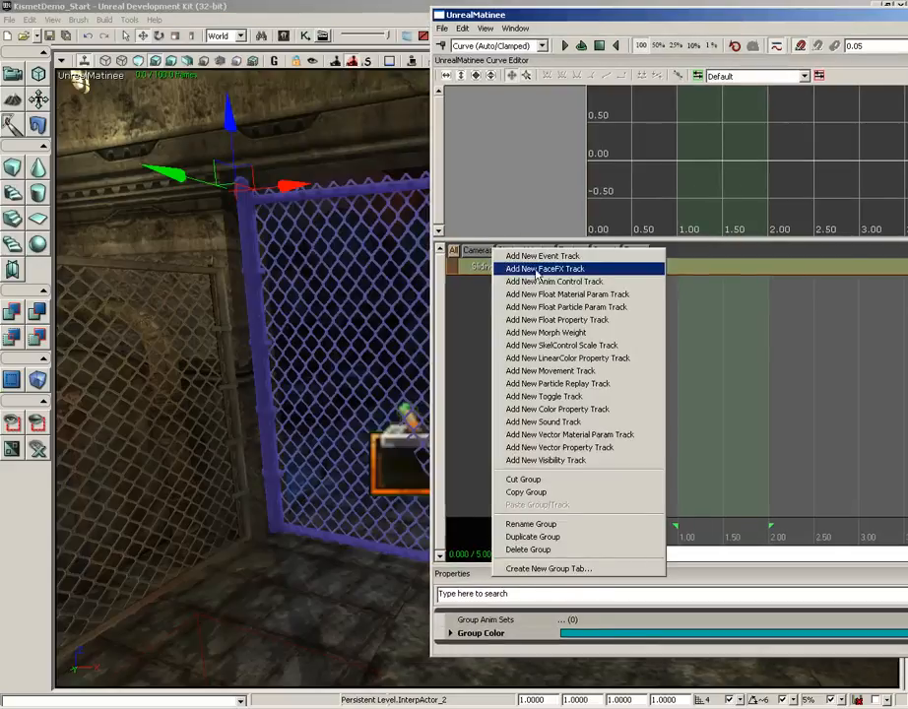
{"action": "left_click", "coordinate": [591, 371]}
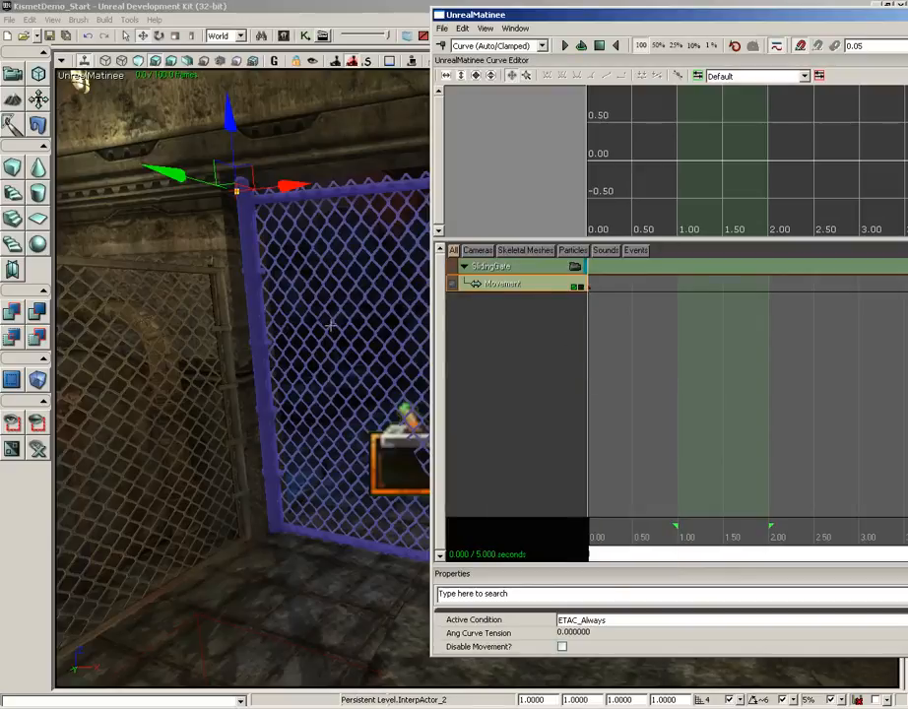
Add a movement key at 1.00 second, slide the gate along its X axis until the doorway is open, and preview the animation.
{"action": "right_click_drag", "start_coordinate": [280, 333], "coordinate": [320, 324]}
{"action": "left_click_drag", "start_coordinate": [288, 305], "coordinate": [283, 346]}
{"action": "right_click_drag", "start_coordinate": [284, 346], "coordinate": [284, 336]}
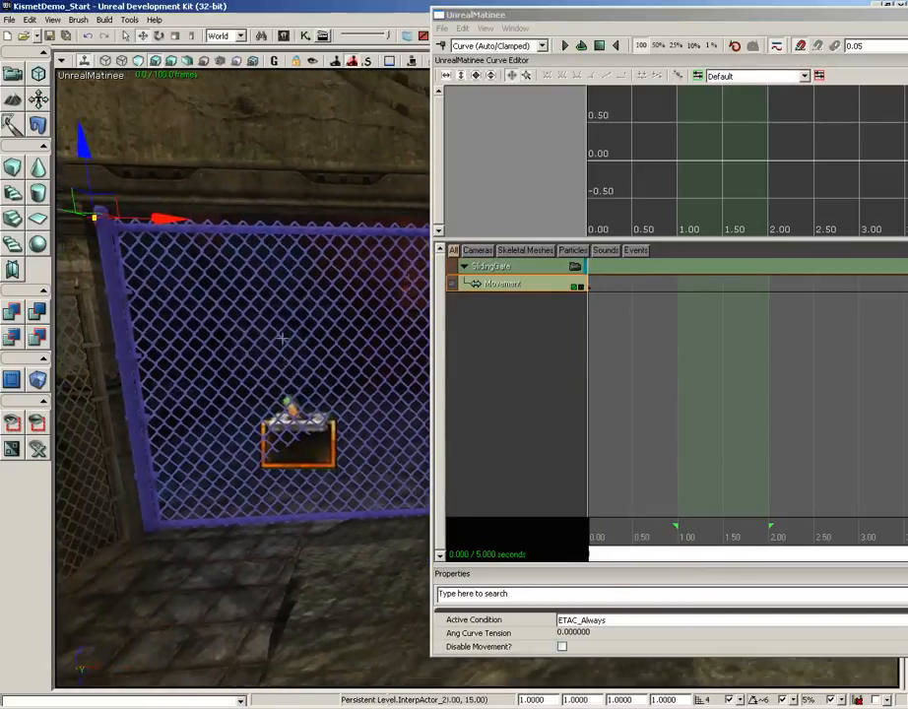
{"action": "left_click_drag", "start_coordinate": [284, 336], "coordinate": [286, 380]}
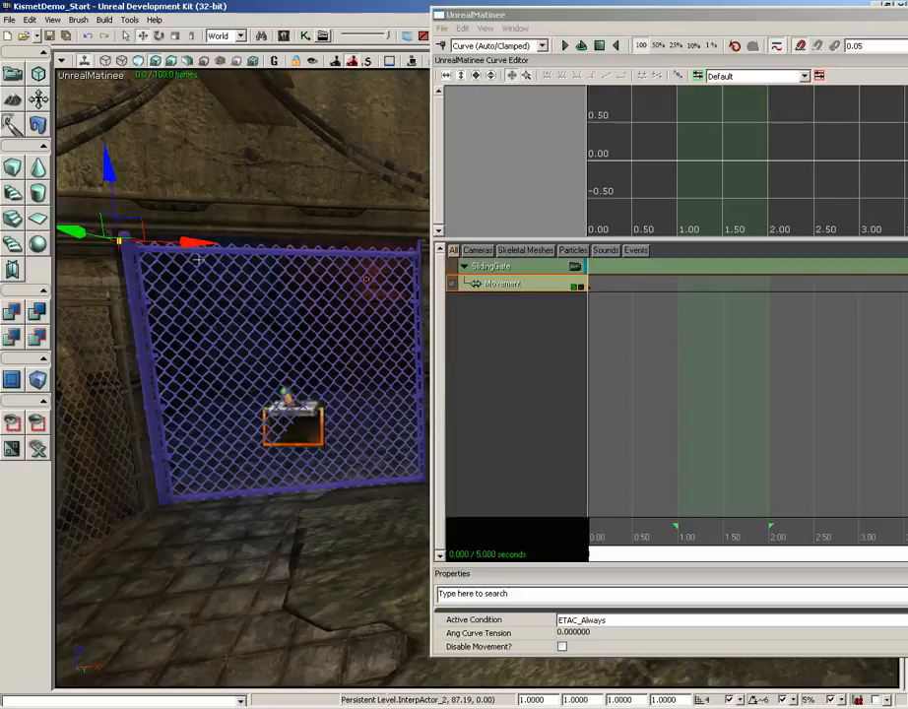
{"action": "left_click_drag", "start_coordinate": [649, 540], "coordinate": [677, 537]}
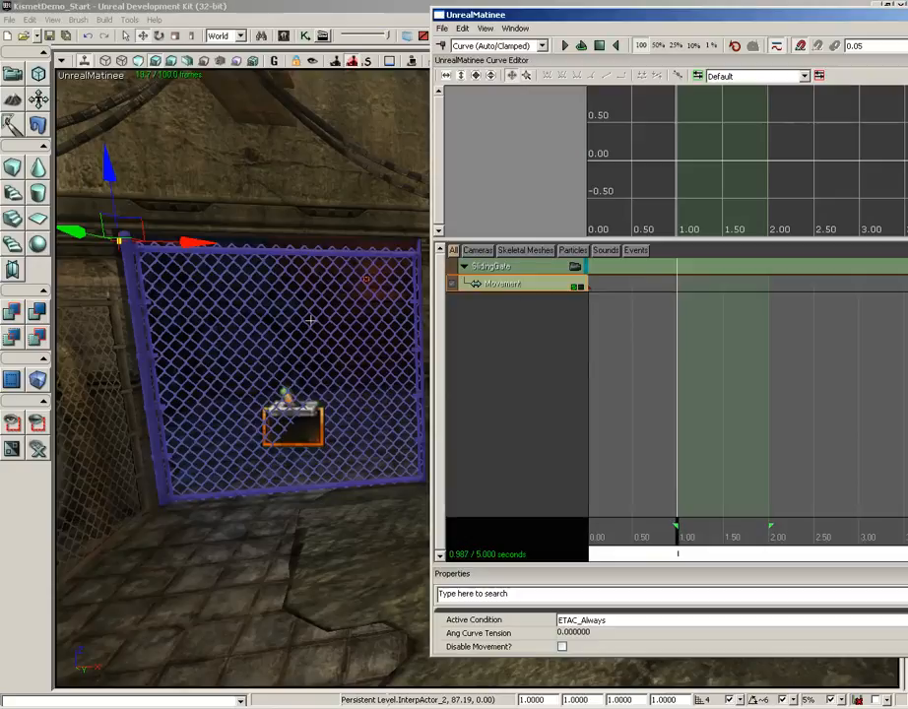
{"action": "key", "text": "Return"}
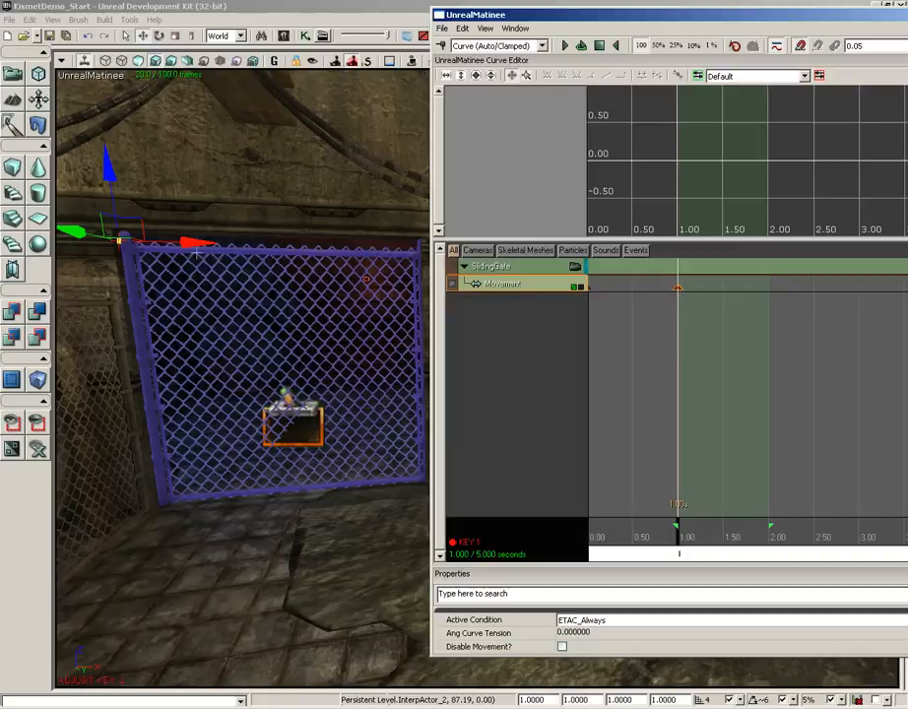
{"action": "left_click_drag", "start_coordinate": [192, 242], "coordinate": [297, 243]}
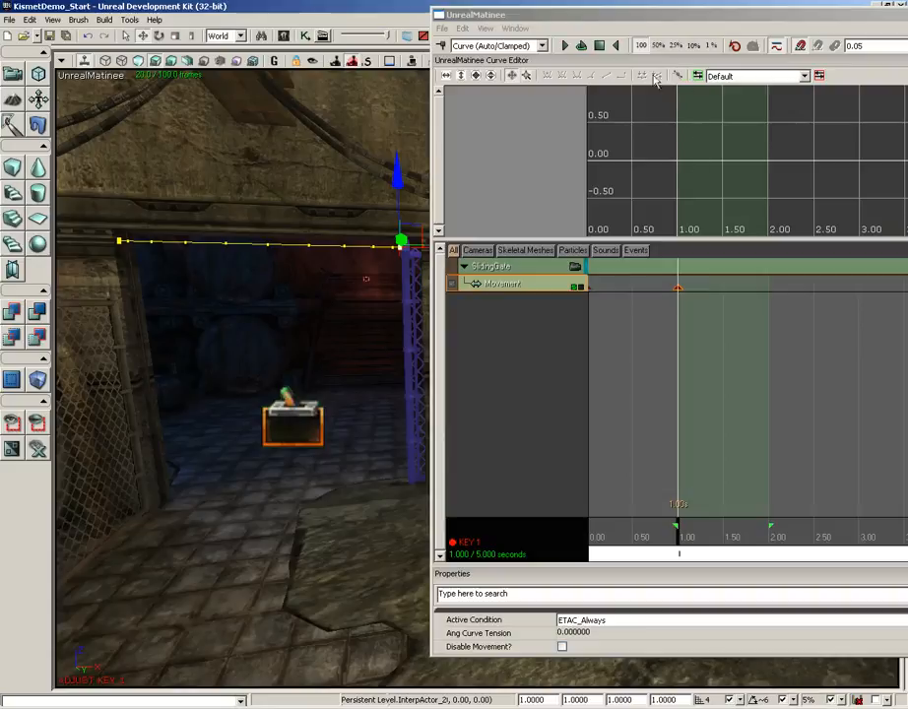
{"action": "left_click", "coordinate": [598, 48]}
{"action": "left_click", "coordinate": [569, 52]}
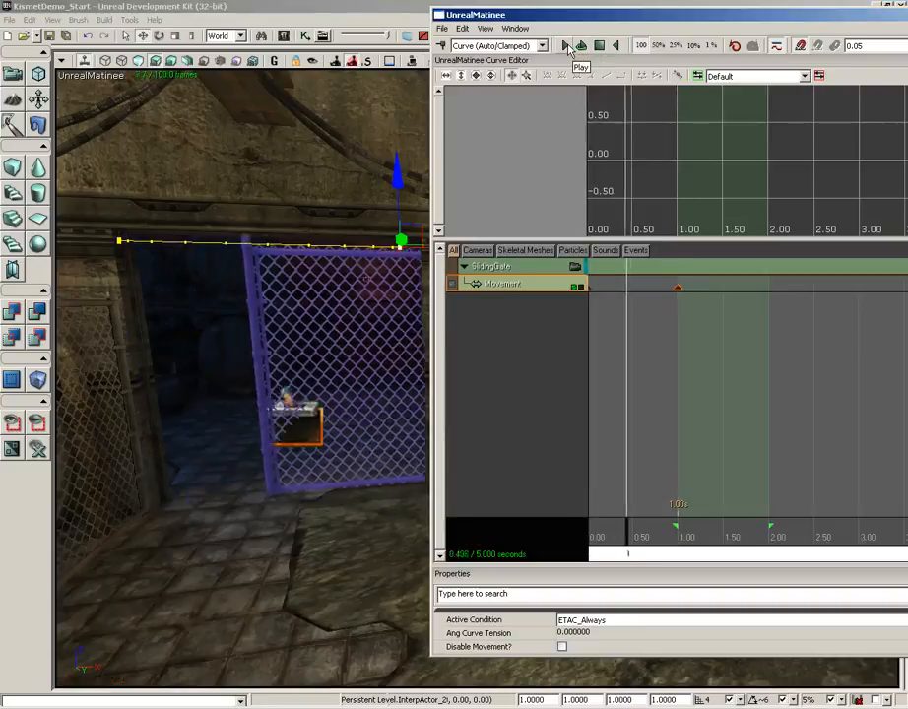
Shorten the Matinee sequence to 1.000 second so it ends at the open-gate key, and close the Matinee editor.
{"action": "left_click_drag", "start_coordinate": [642, 14], "coordinate": [414, 14]}
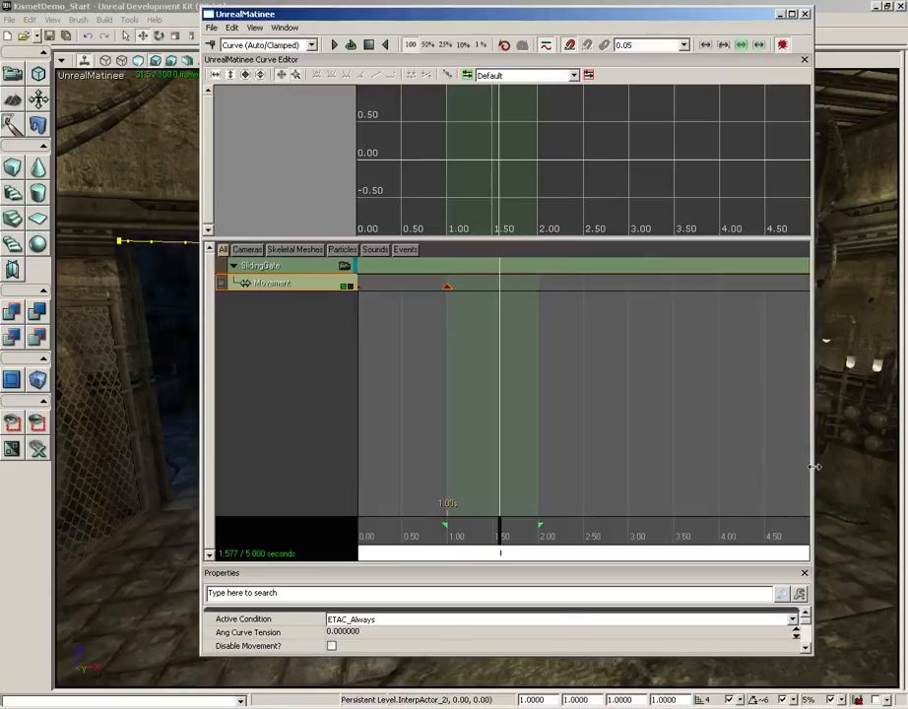
{"action": "left_click_drag", "start_coordinate": [816, 468], "coordinate": [893, 468]}
{"action": "mouse_move", "coordinate": [794, 491]}
{"action": "left_mouse_down"}
{"action": "mouse_move", "coordinate": [750, 489]}
{"action": "mouse_move", "coordinate": [761, 491]}
{"action": "left_mouse_up"}
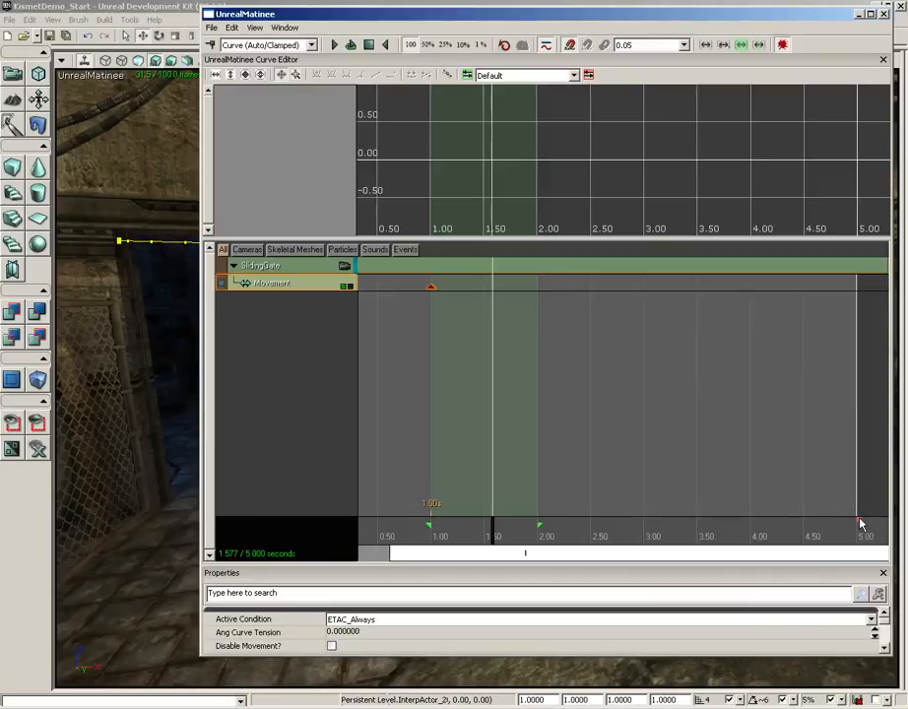
{"action": "left_click_drag", "start_coordinate": [860, 523], "coordinate": [431, 530]}
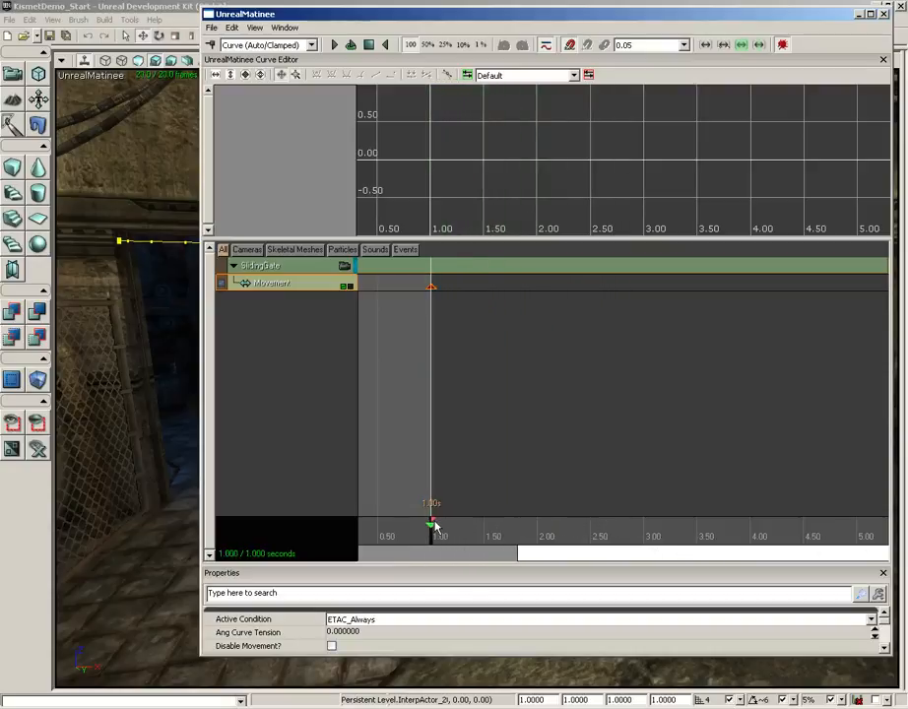
{"action": "left_click_drag", "start_coordinate": [494, 369], "coordinate": [719, 379]}
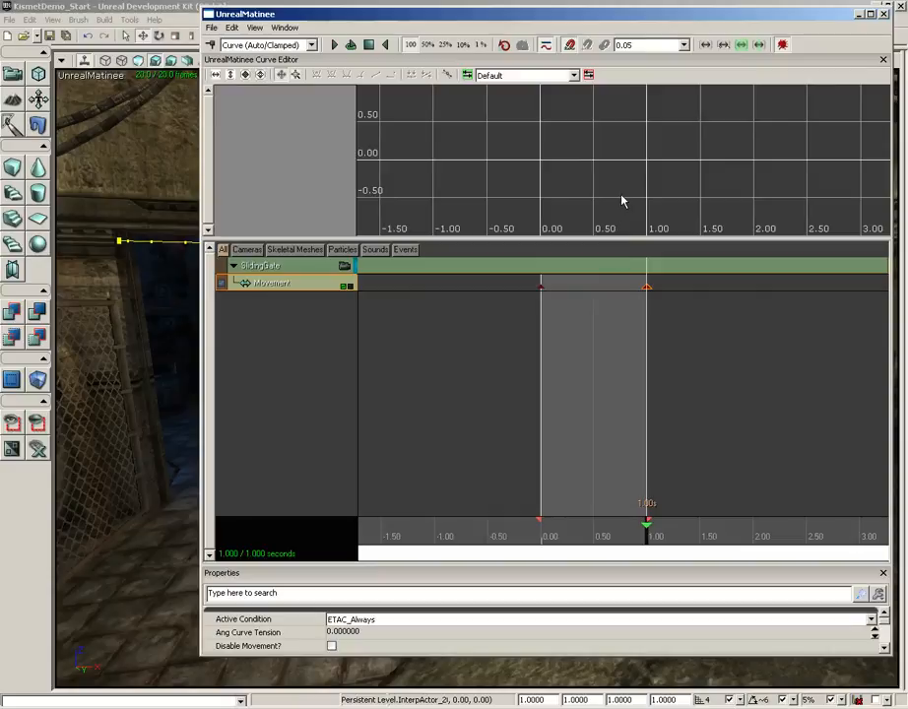
{"action": "left_click", "coordinate": [885, 14]}
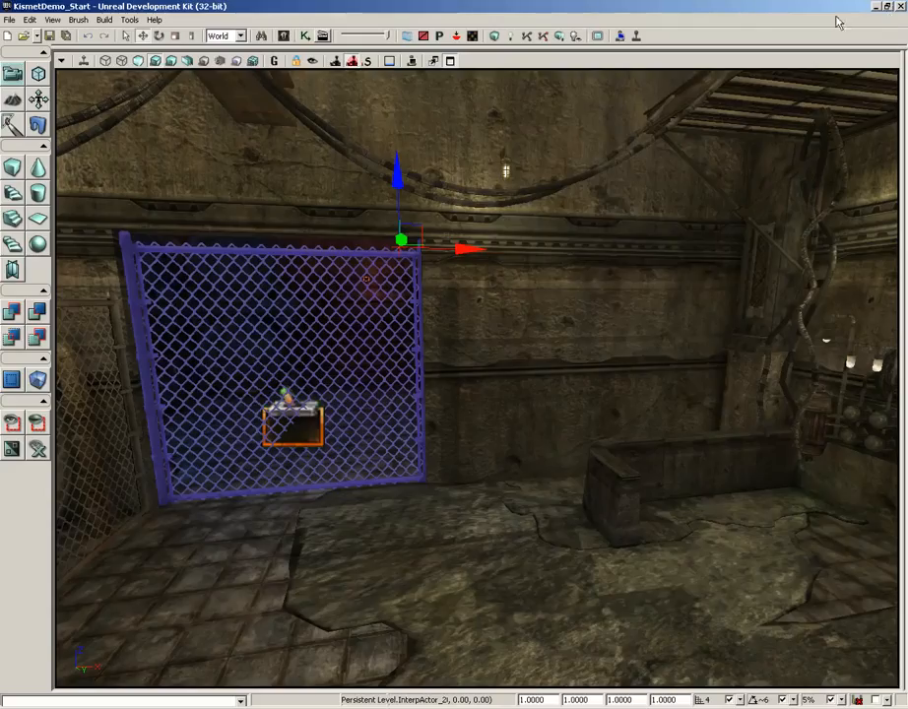
In Kismet, move the InterpActor_2 variable clear below the Matinee and connect the Trigger_0 Touch's UnTouched output to the Matinee's Reverse input.
{"action": "left_click", "coordinate": [305, 36]}
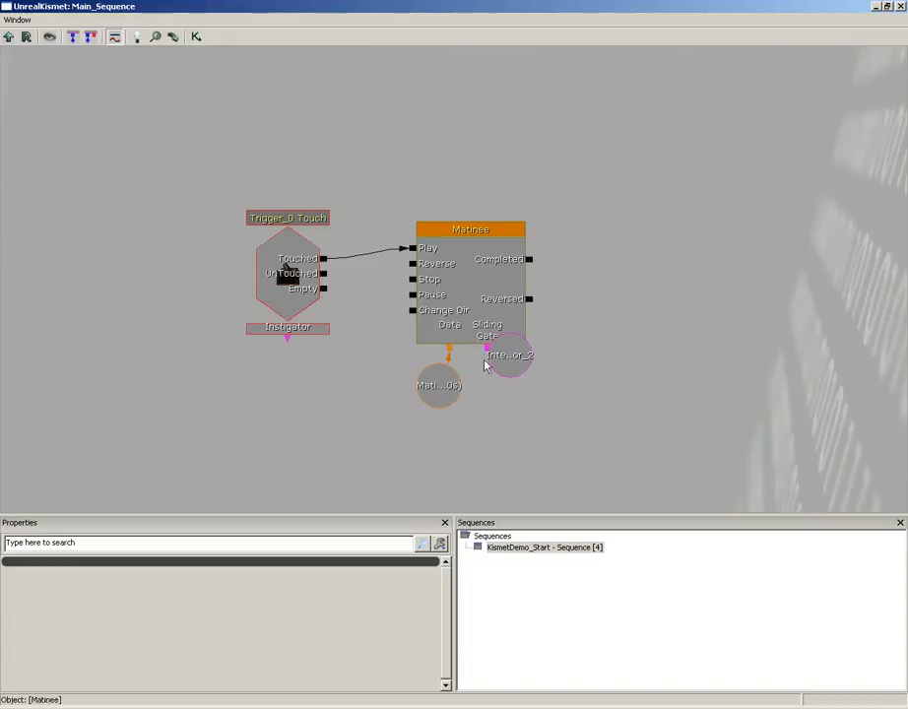
{"action": "left_click_drag", "start_coordinate": [486, 357], "coordinate": [483, 398]}
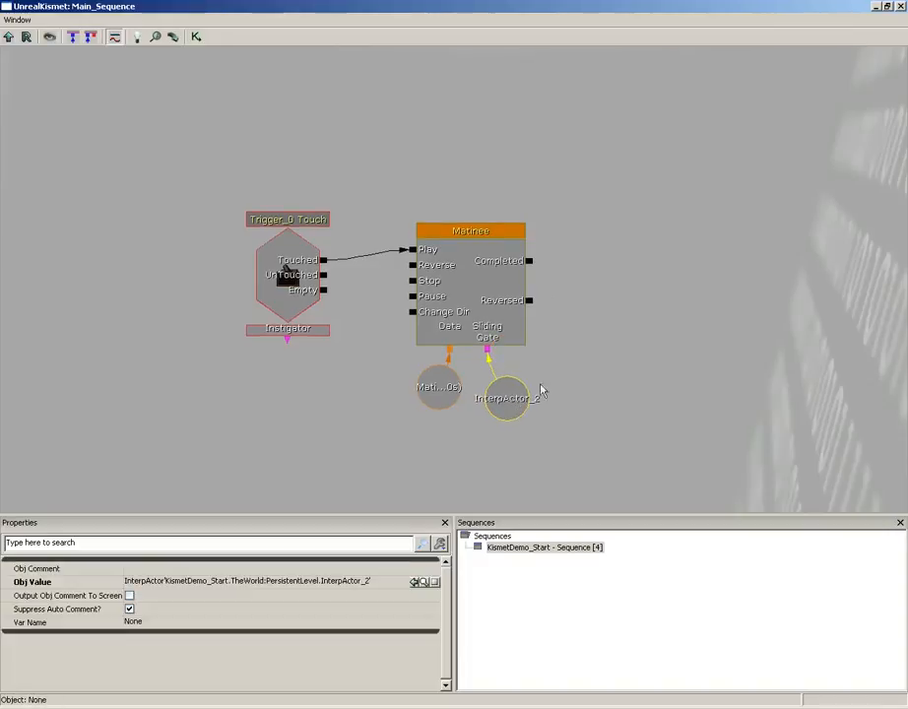
{"action": "left_click", "coordinate": [295, 281]}
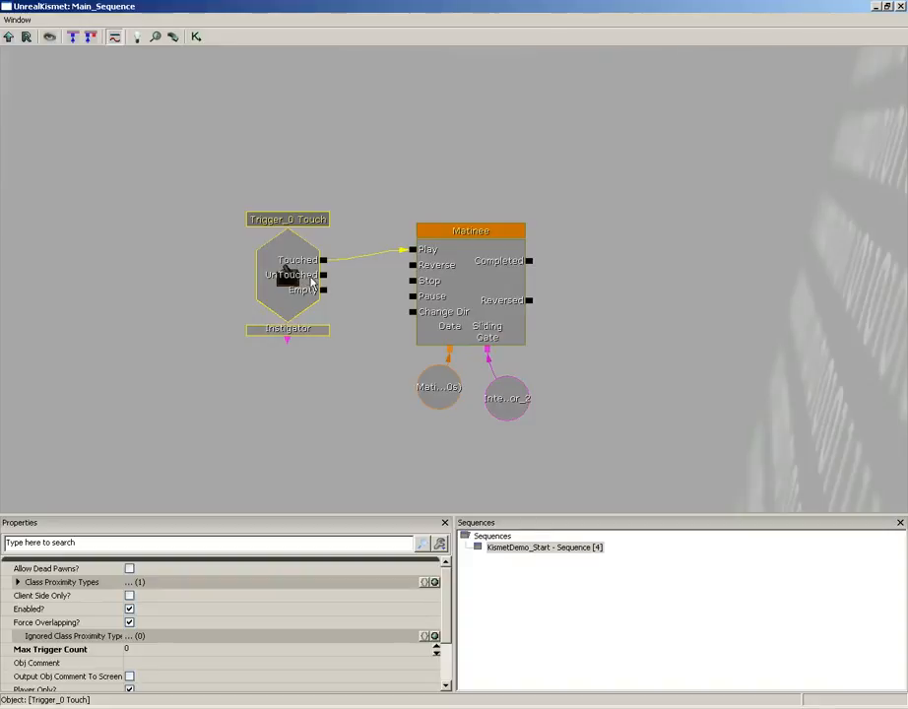
{"action": "left_click_drag", "start_coordinate": [325, 283], "coordinate": [414, 267]}
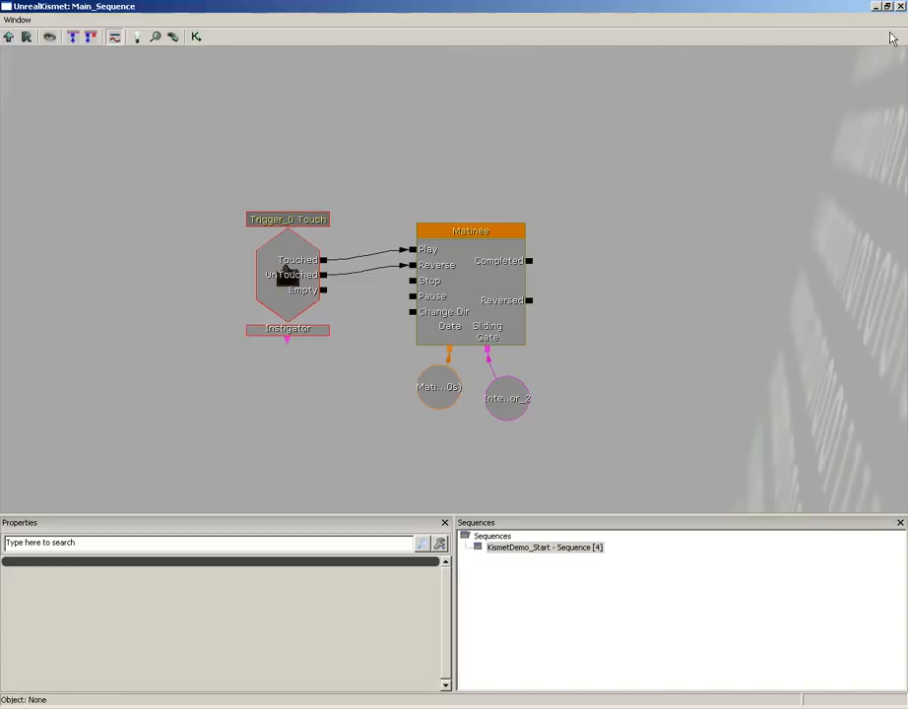
{"action": "left_click", "coordinate": [899, 8]}
Play the level from the floor in front of the gate and walk through the doorway and back to test the sliding gate.
{"action": "right_click", "coordinate": [229, 621]}
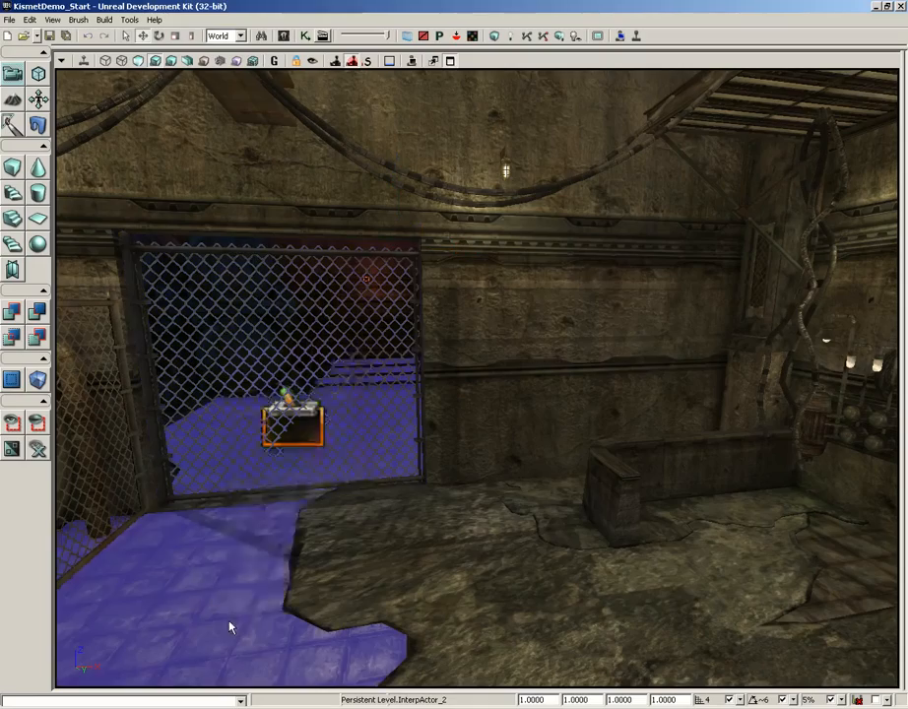
{"action": "left_click", "coordinate": [258, 597]}
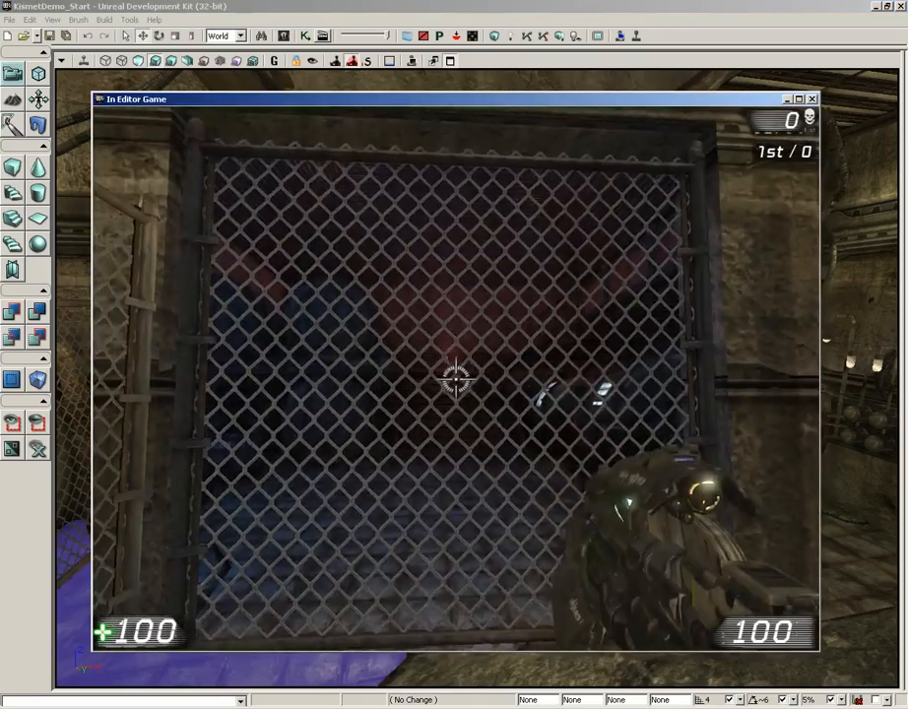
{"action": "key", "text": "w"}
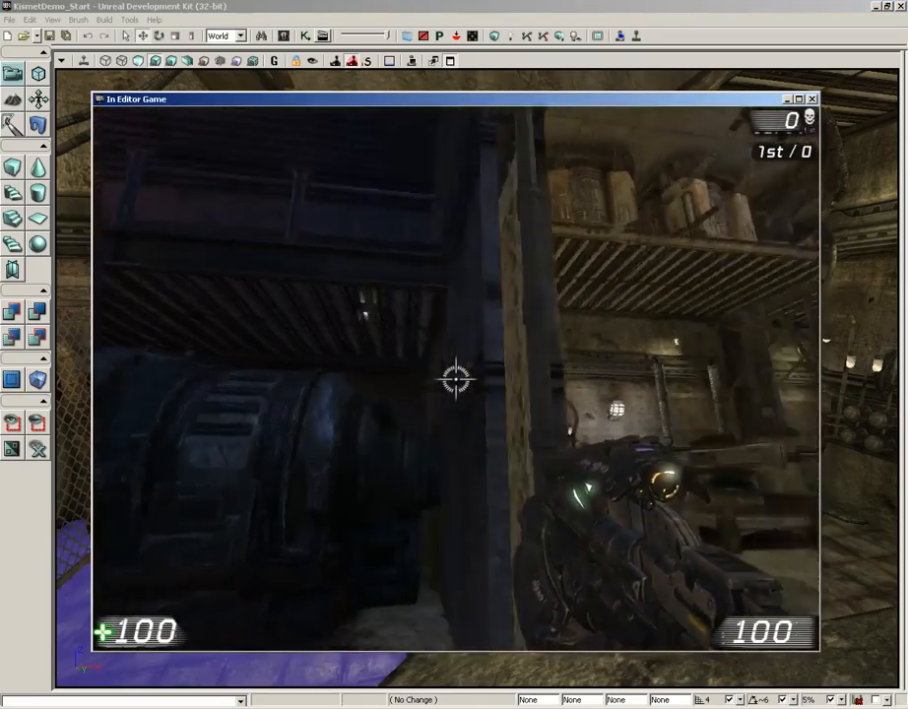
{"action": "key", "text": "s"}
{"action": "key", "text": "w"}
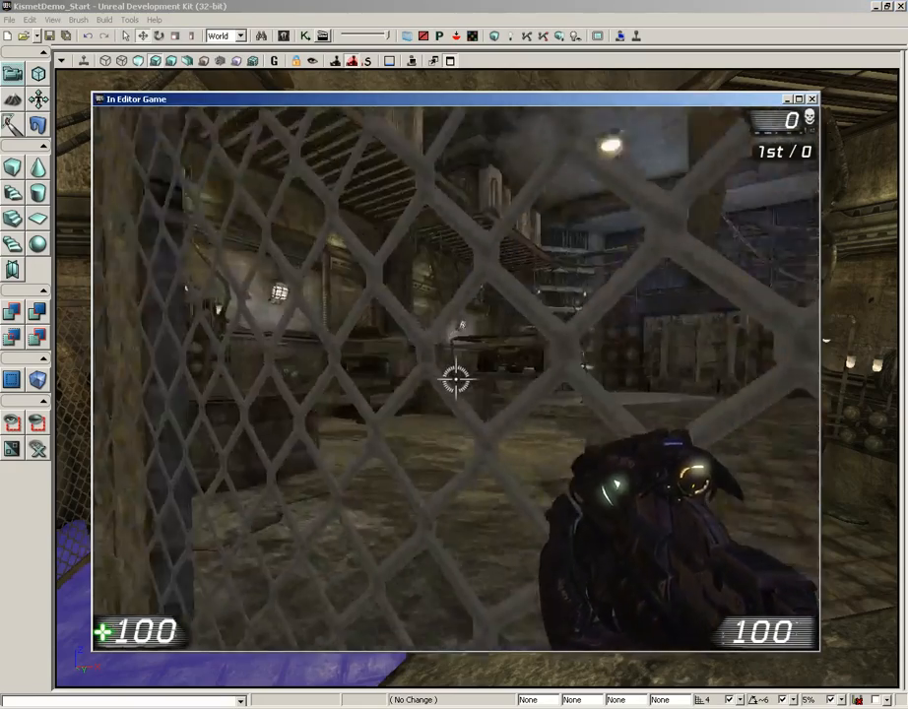
{"action": "key", "text": "s"}
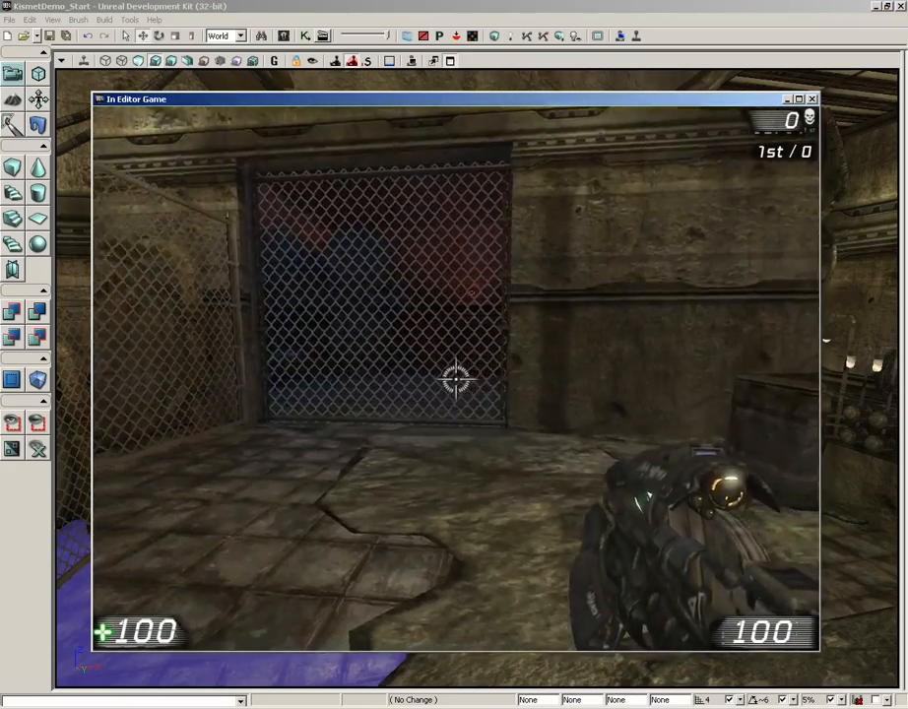
{"action": "key", "text": "w"}
{"action": "key", "text": "w"}
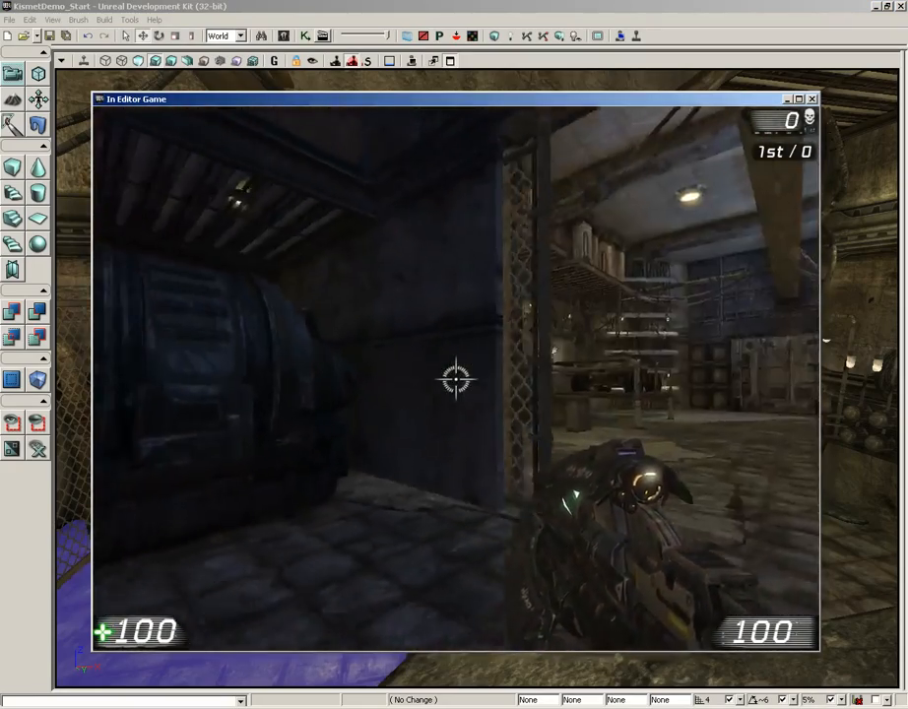
{"action": "key", "text": "s"}
{"action": "key", "text": "Escape"}
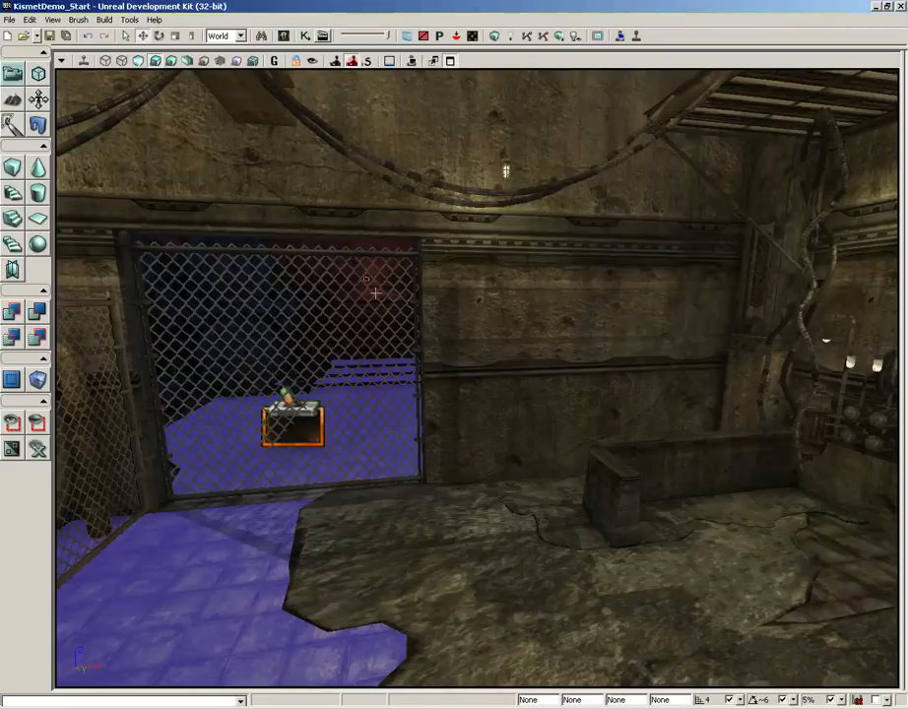
Inspect the sliding gate's InterpActor properties for the opening, opened, closing and closed sounds, and close its properties.
{"action": "left_click", "coordinate": [297, 254]}
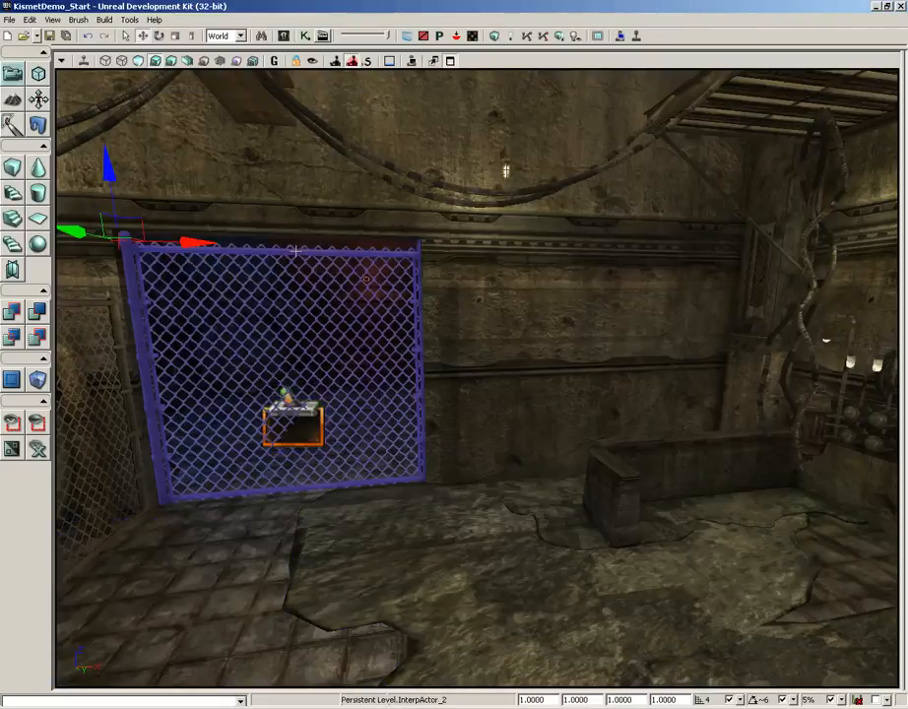
{"action": "double_click", "coordinate": [296, 253]}
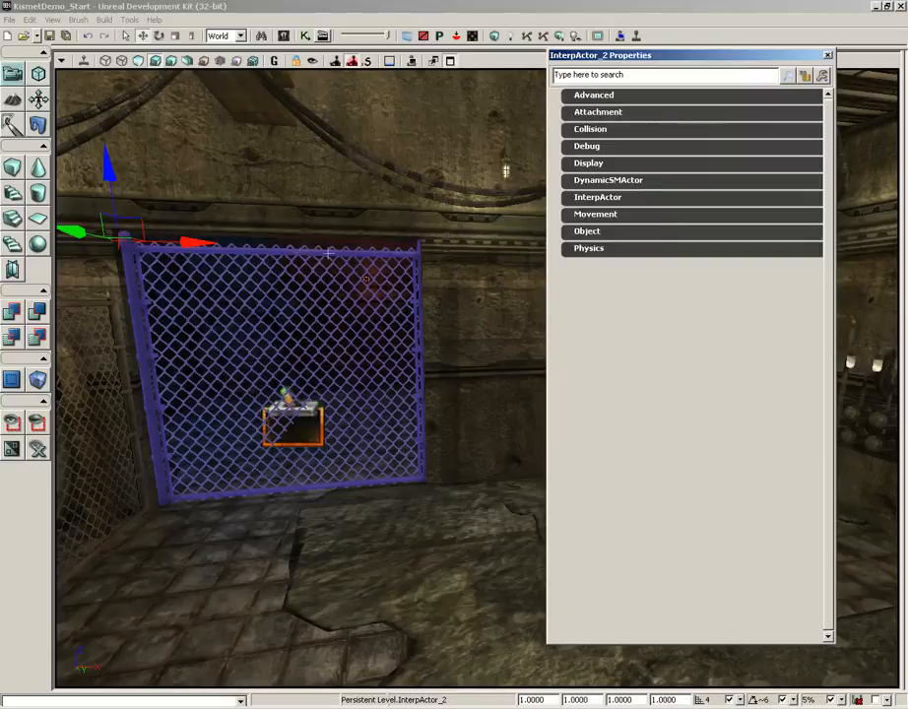
{"action": "left_click", "coordinate": [598, 197]}
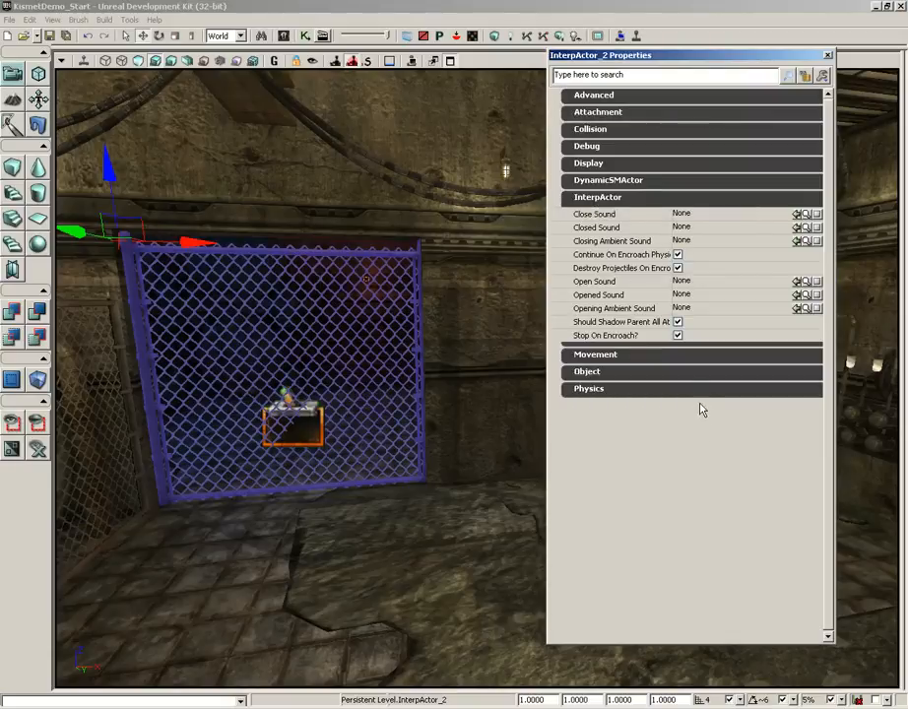
{"action": "left_click", "coordinate": [594, 285]}
{"action": "left_click", "coordinate": [595, 300]}
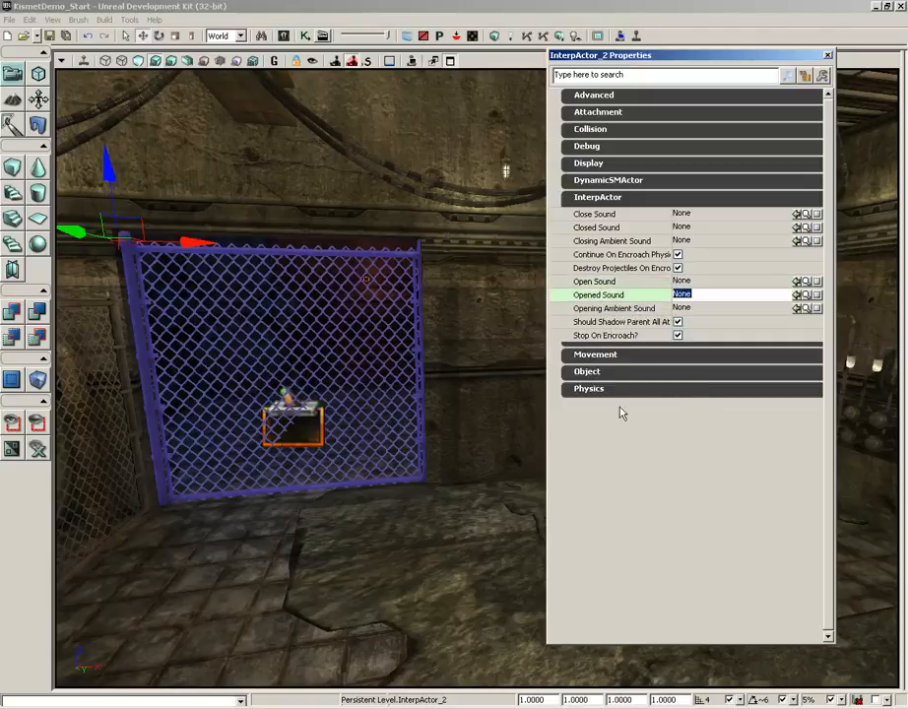
{"action": "left_click", "coordinate": [584, 310]}
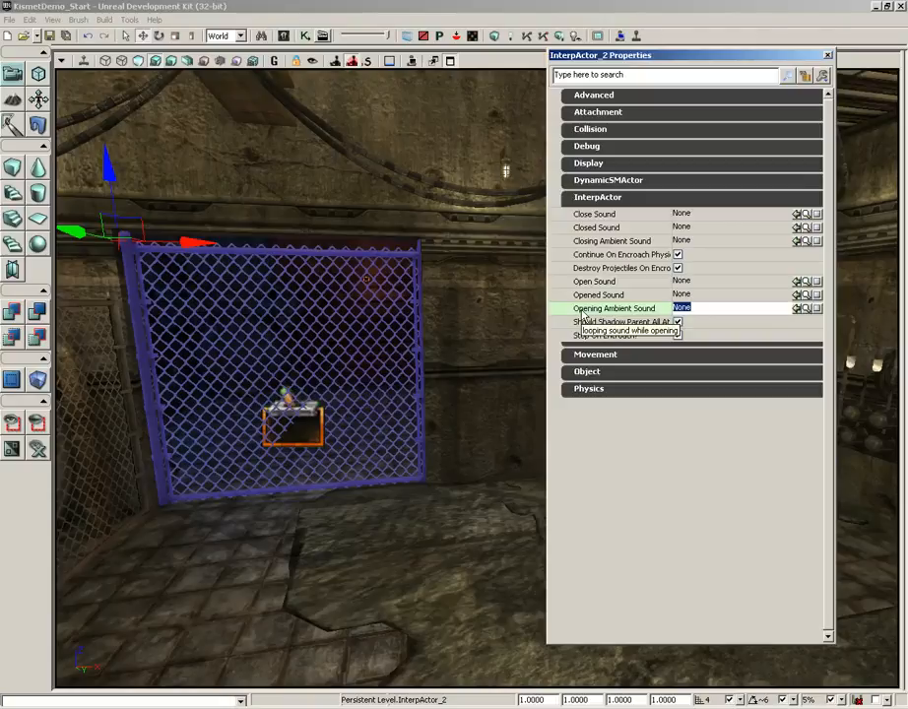
{"action": "left_click", "coordinate": [585, 215]}
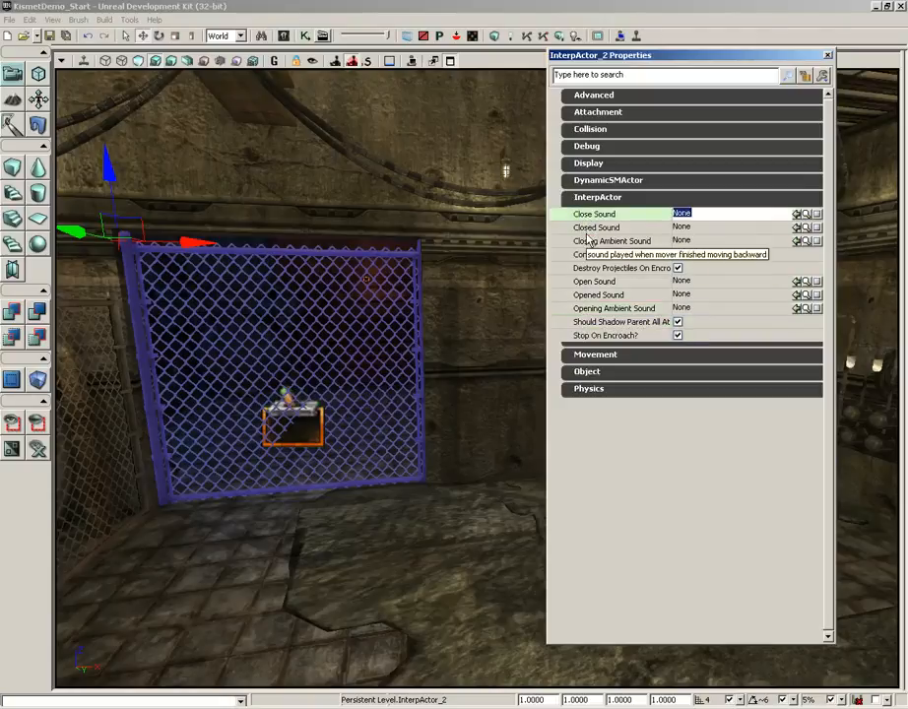
{"action": "left_click", "coordinate": [585, 226]}
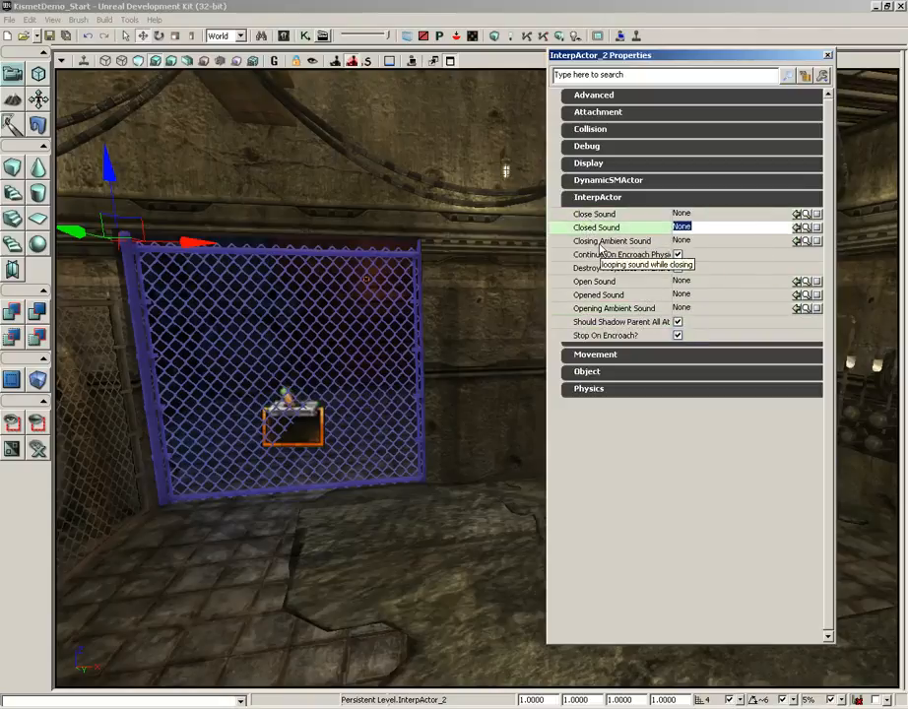
{"action": "left_click", "coordinate": [603, 240]}
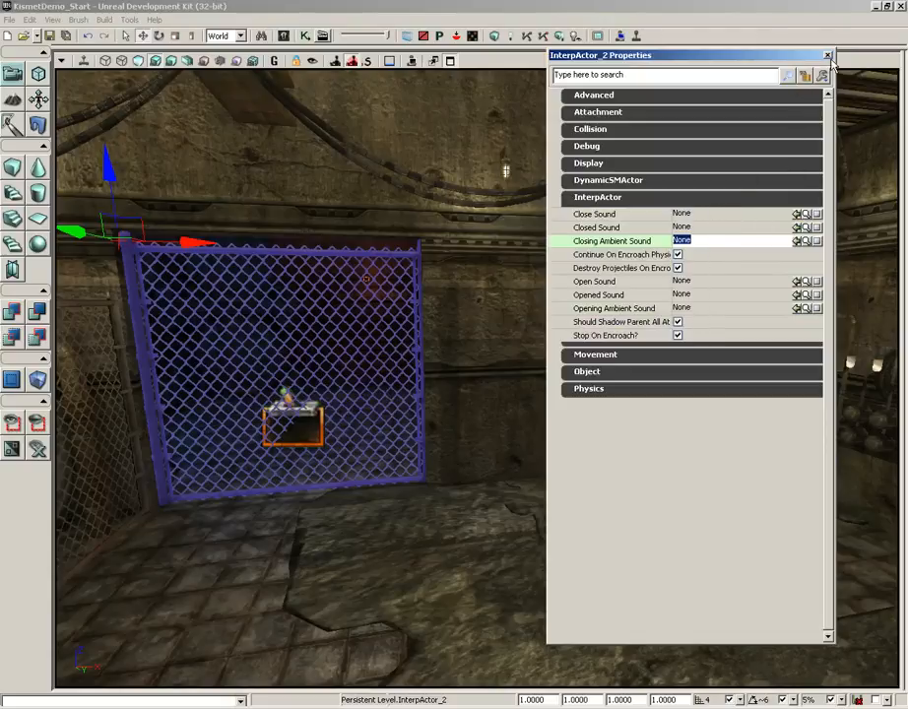
{"action": "left_click", "coordinate": [828, 57]}
Examine the gate from the dark room behind it and review the trigger and Matinee connections in Kismet.
{"action": "left_click_drag", "start_coordinate": [516, 420], "coordinate": [515, 416]}
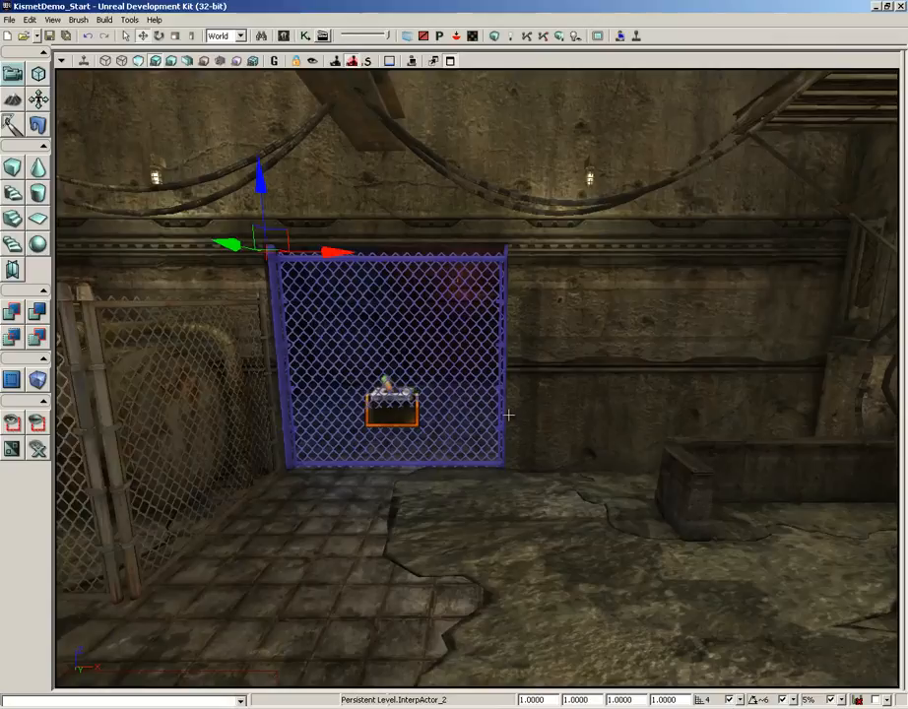
{"action": "left_click_drag", "start_coordinate": [508, 415], "coordinate": [519, 445]}
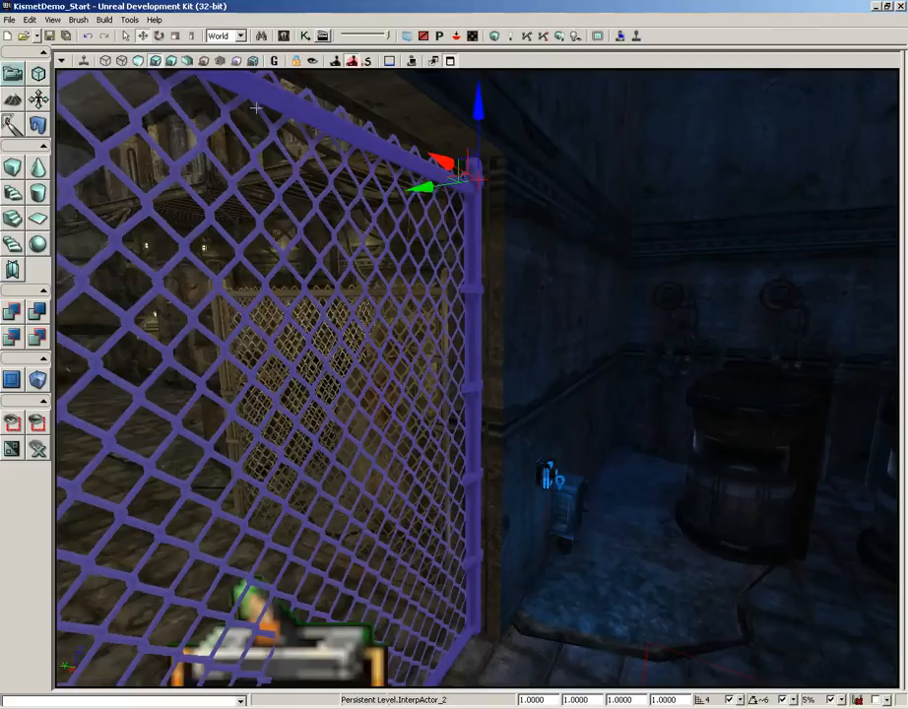
{"action": "left_click_drag", "start_coordinate": [423, 276], "coordinate": [343, 352]}
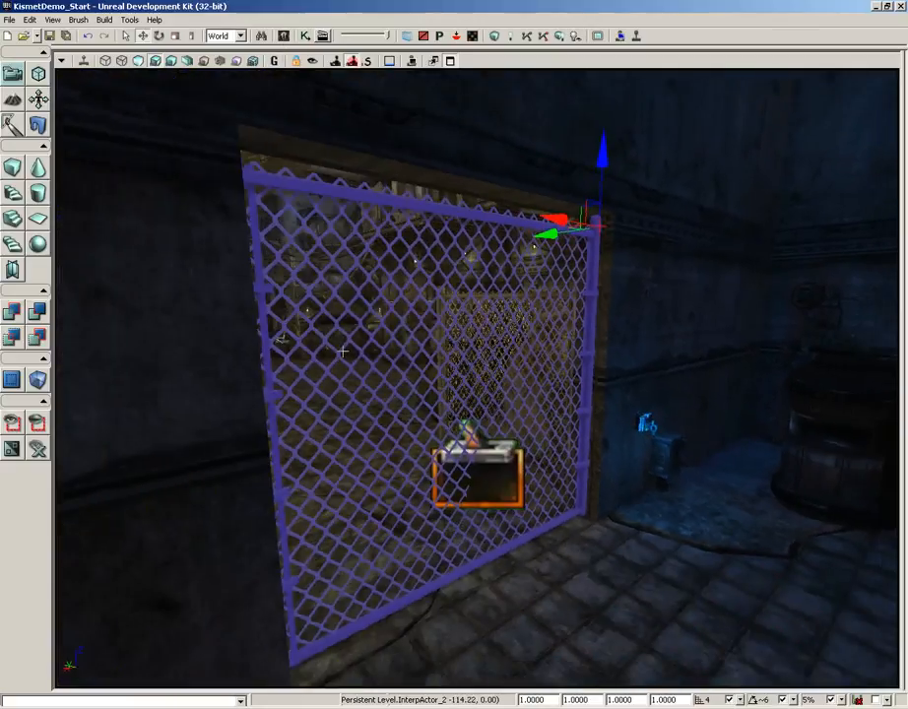
{"action": "right_click_drag", "start_coordinate": [342, 353], "coordinate": [354, 372]}
{"action": "left_click", "coordinate": [304, 35]}
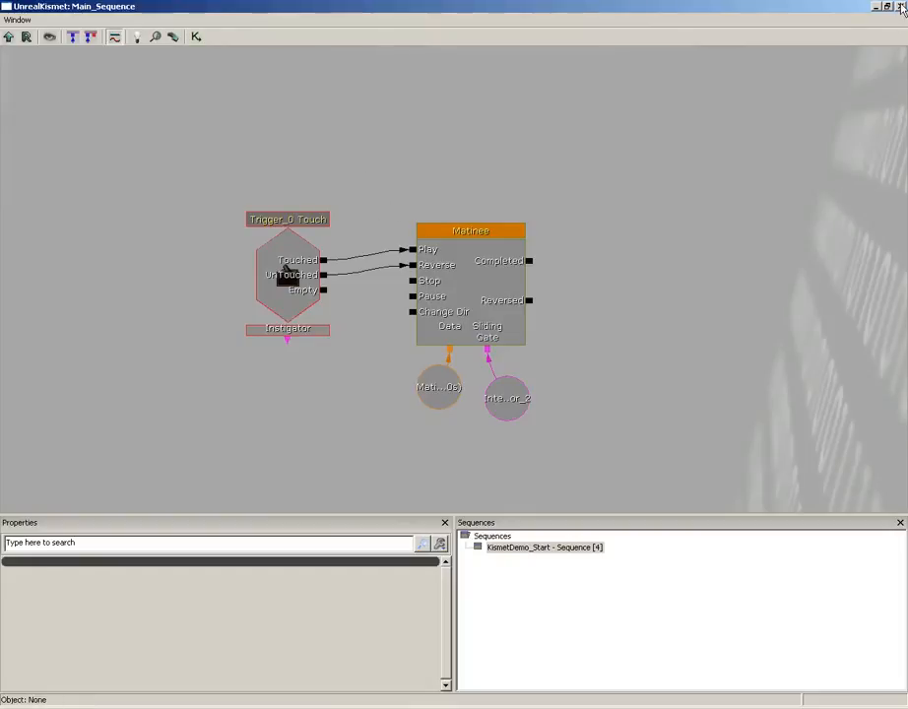
{"action": "left_click", "coordinate": [874, 7]}
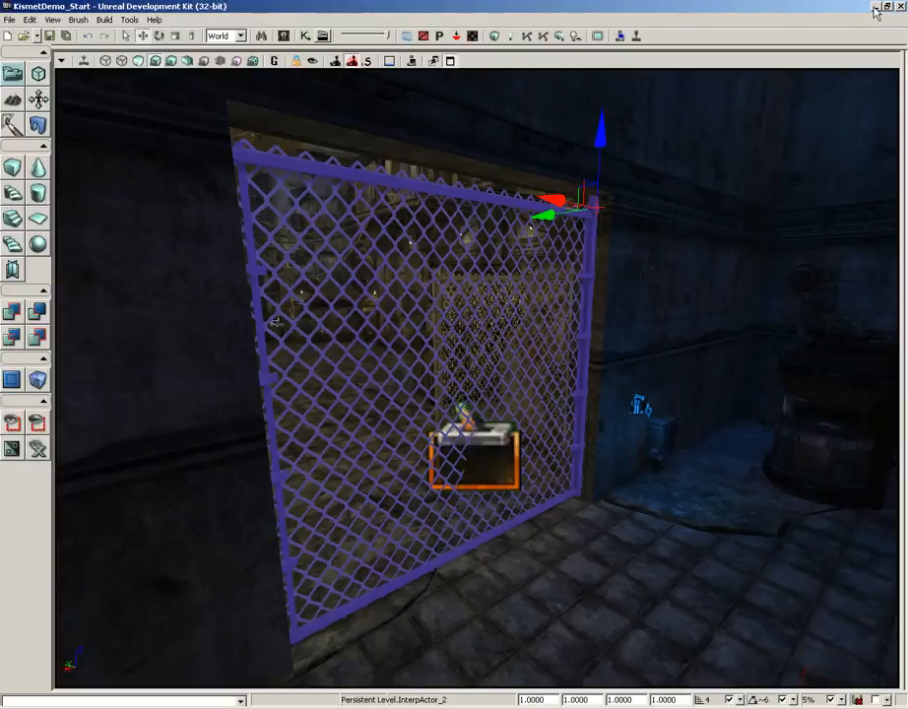